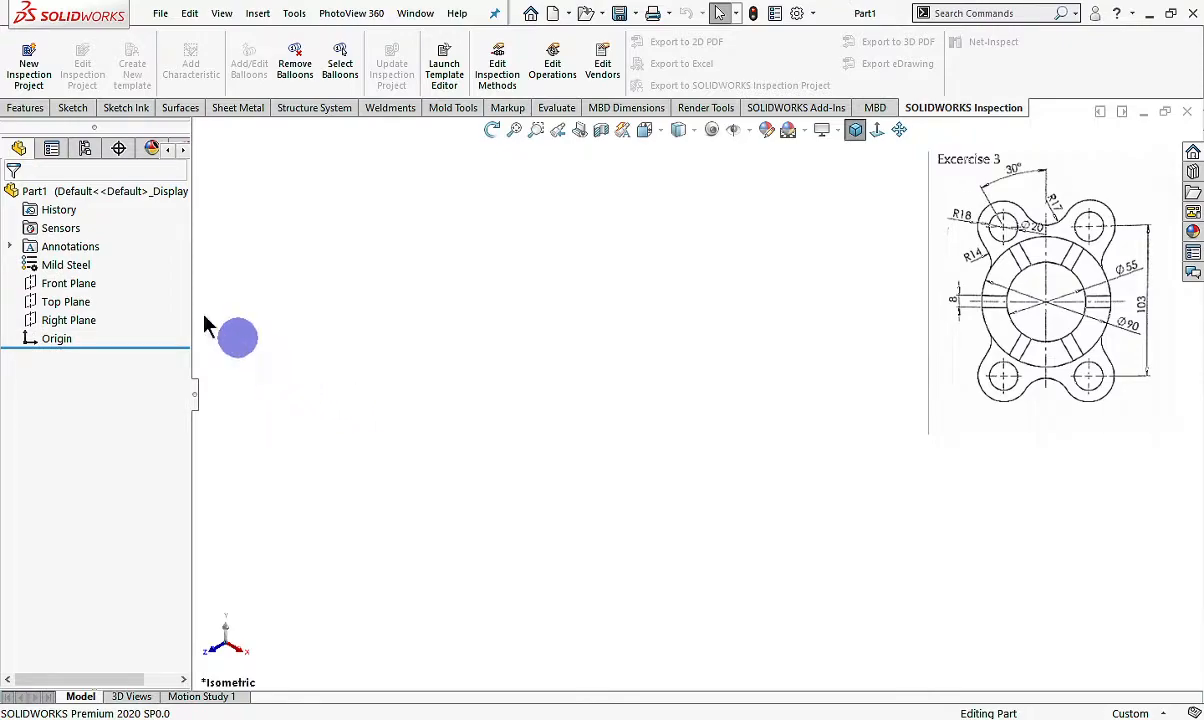
Start a sketch on the Front Plane
{"action": "left_click", "coordinate": [80, 286]}
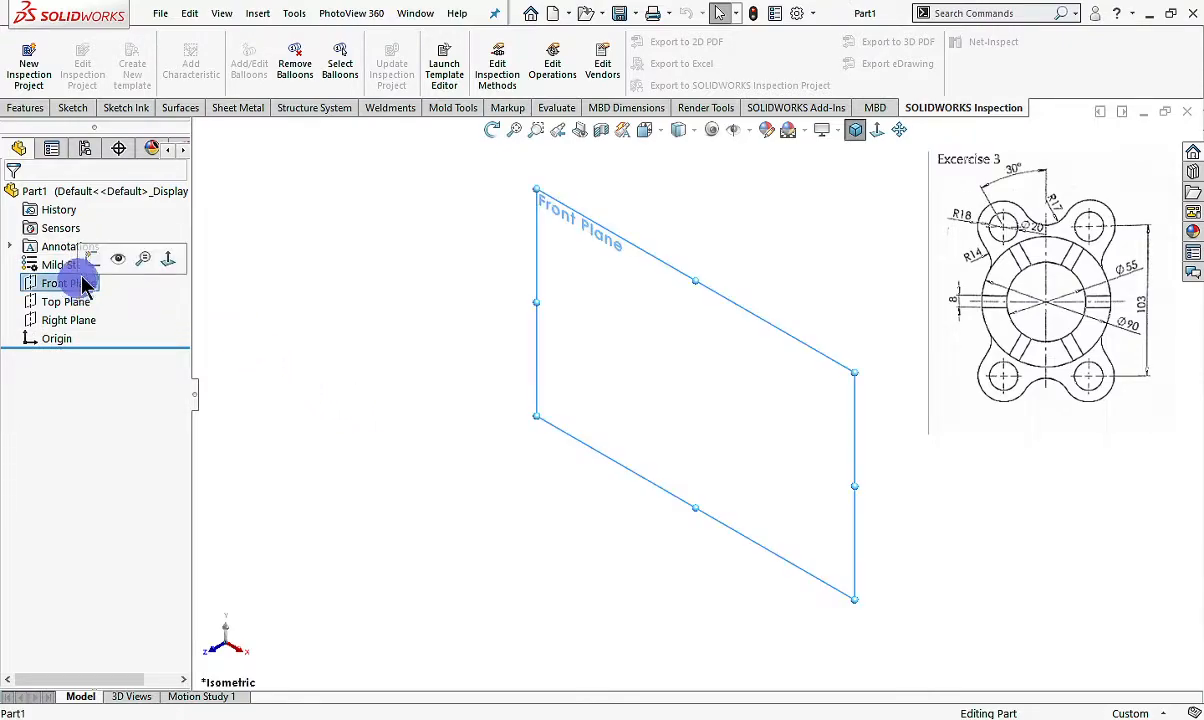
{"action": "left_click", "coordinate": [87, 249]}
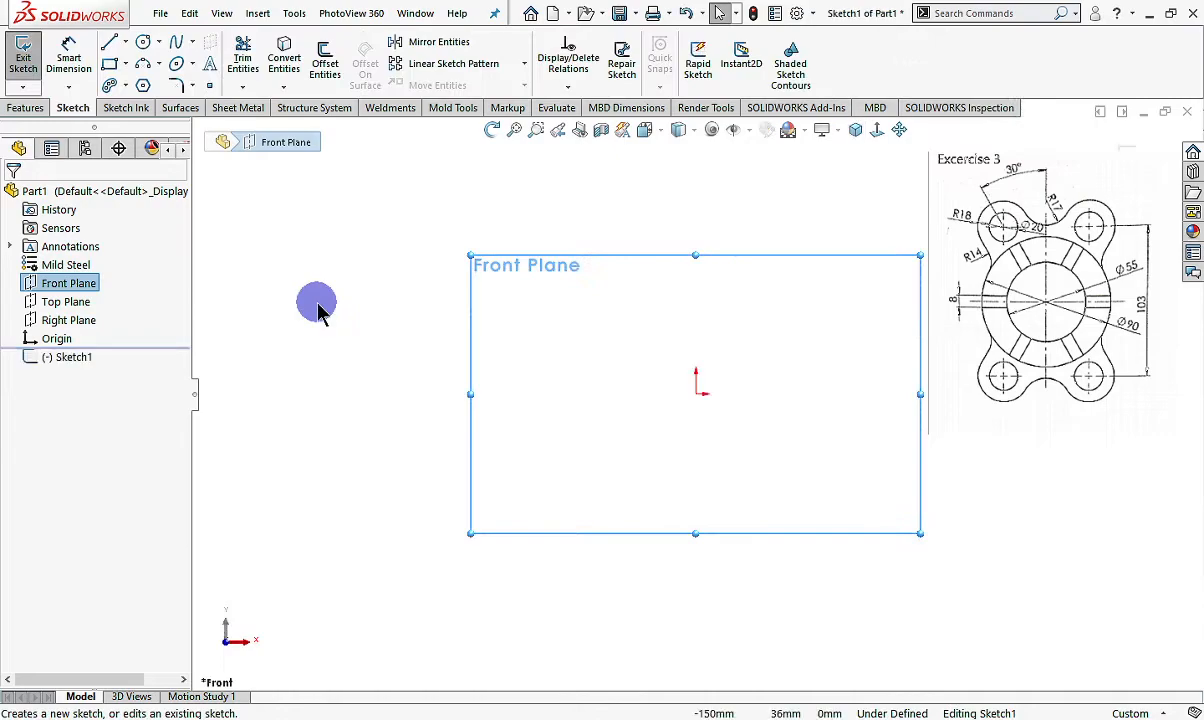
{"action": "left_click", "coordinate": [898, 130]}
{"action": "mouse_move", "coordinate": [766, 368]}
{"action": "left_mouse_down"}
{"action": "mouse_move", "coordinate": [564, 443]}
{"action": "mouse_move", "coordinate": [564, 472]}
{"action": "left_mouse_up"}
Sketch two concentric circles centred on the origin with diameters of 55 mm and 90 mm
{"action": "left_click", "coordinate": [143, 44]}
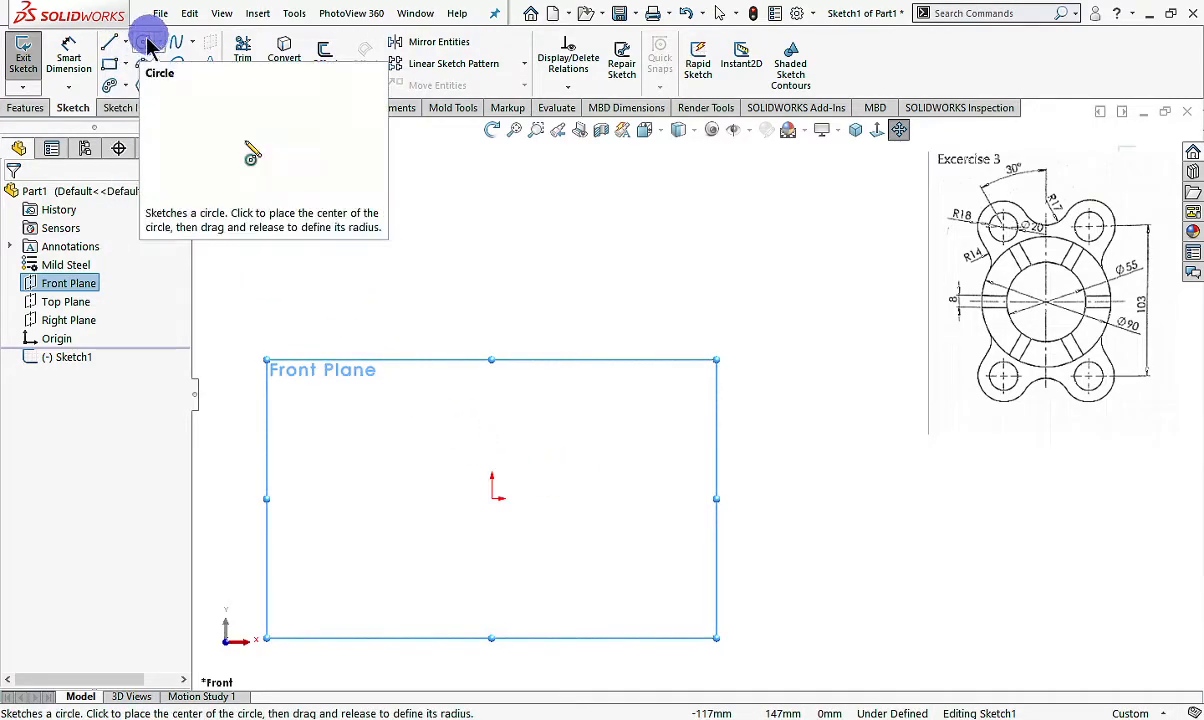
{"action": "left_click", "coordinate": [143, 46]}
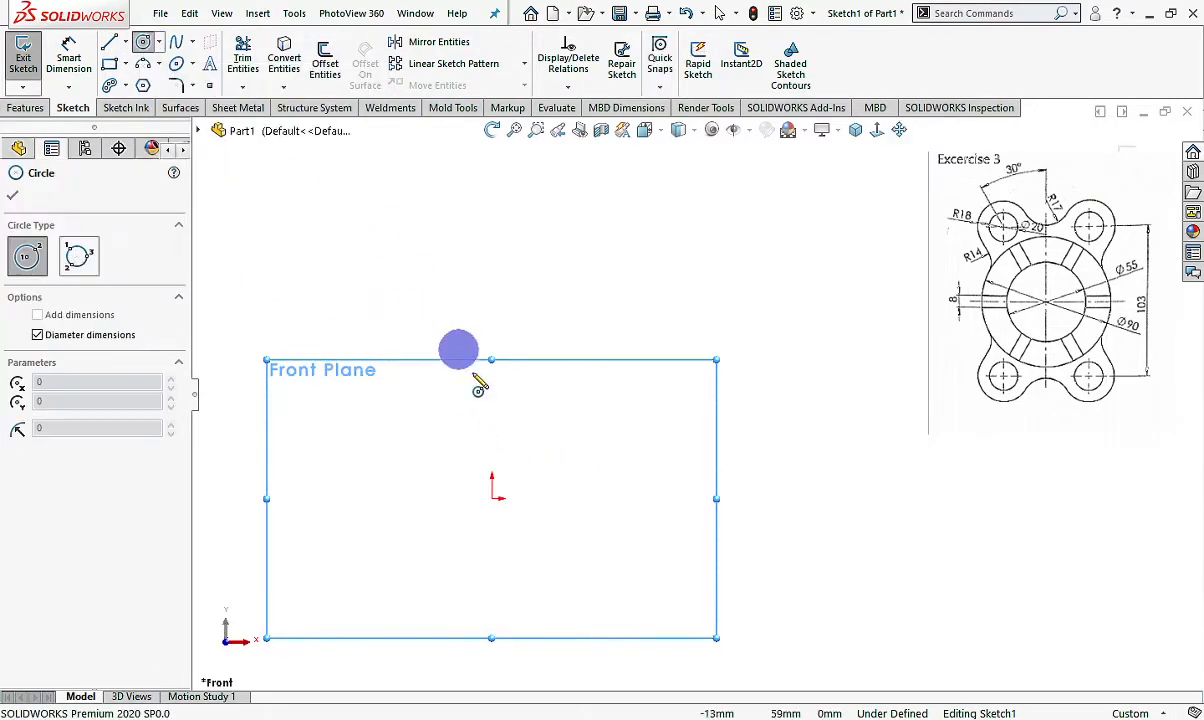
{"action": "left_click", "coordinate": [492, 499]}
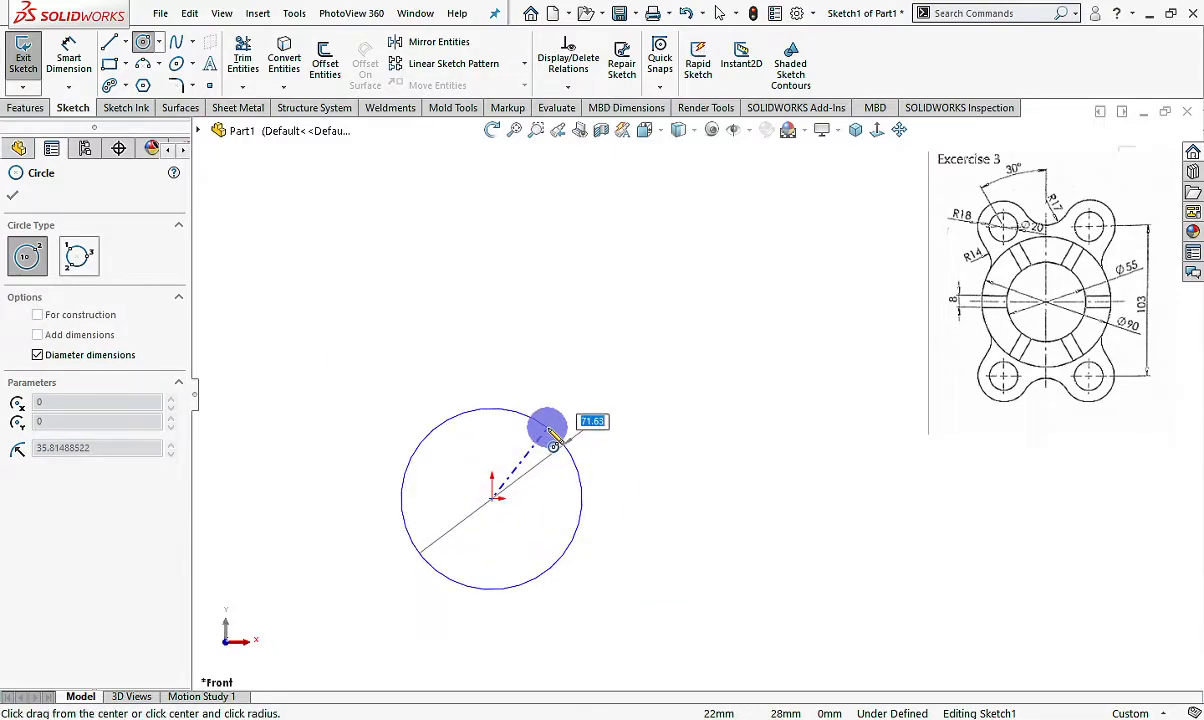
{"action": "key", "text": "Return"}
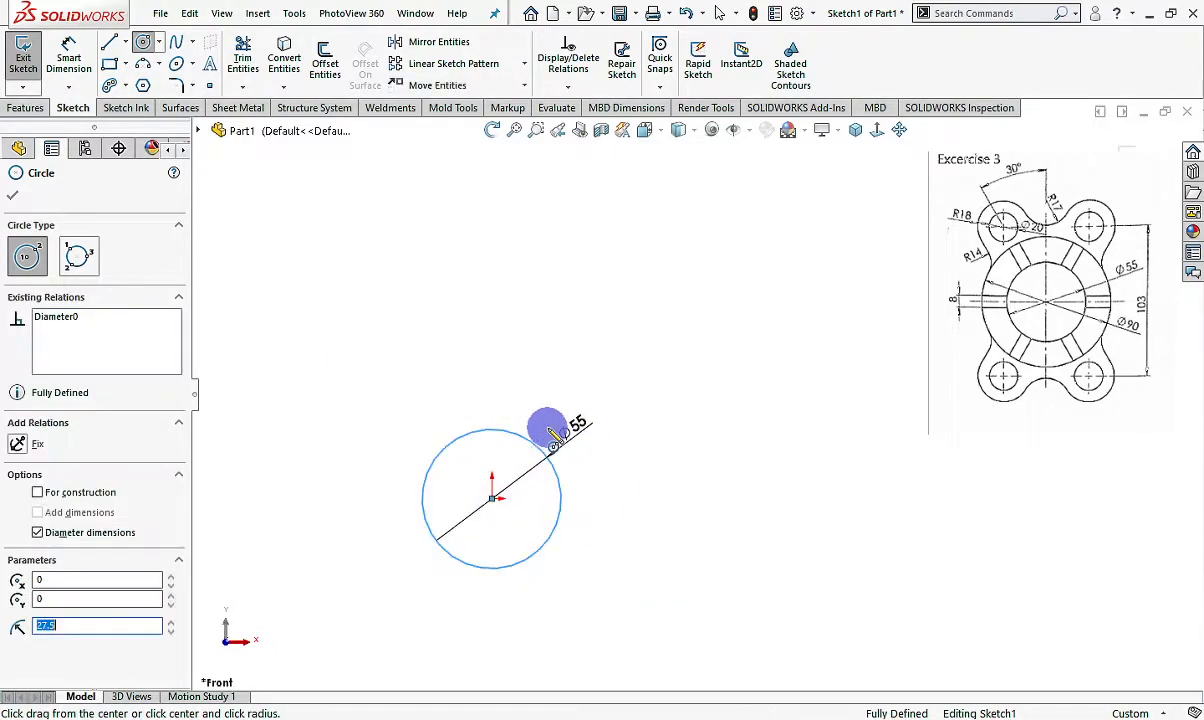
{"action": "left_click", "coordinate": [494, 501]}
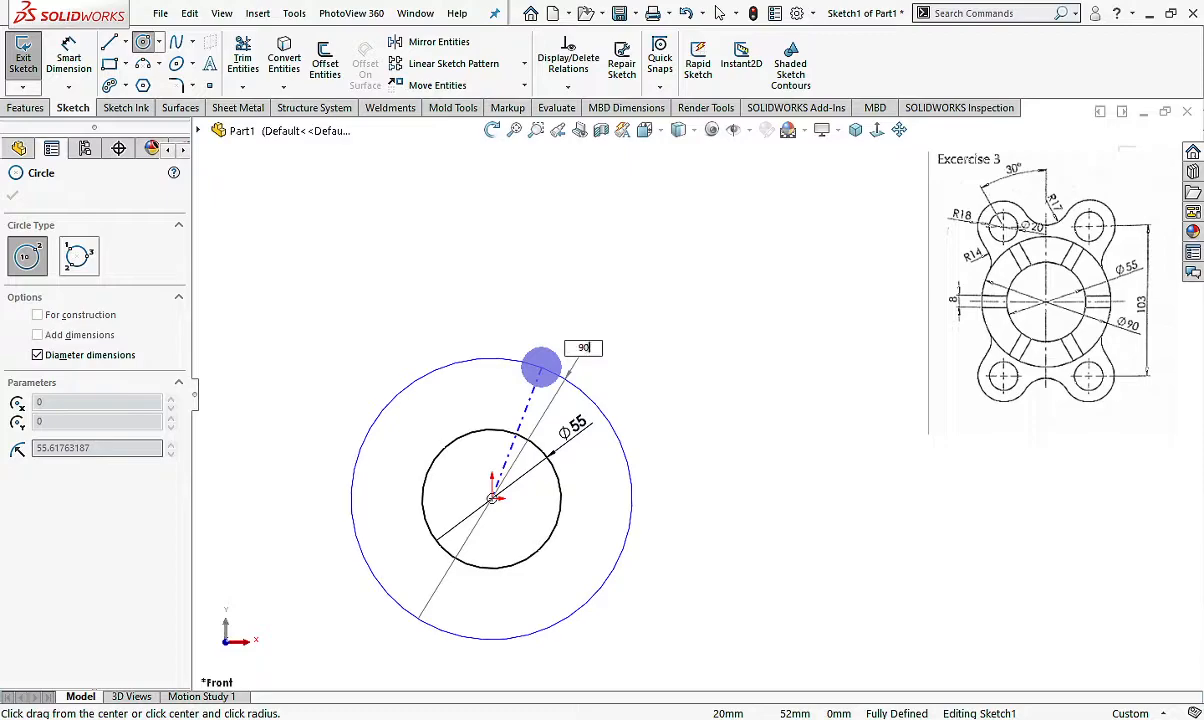
{"action": "key", "text": "Return"}
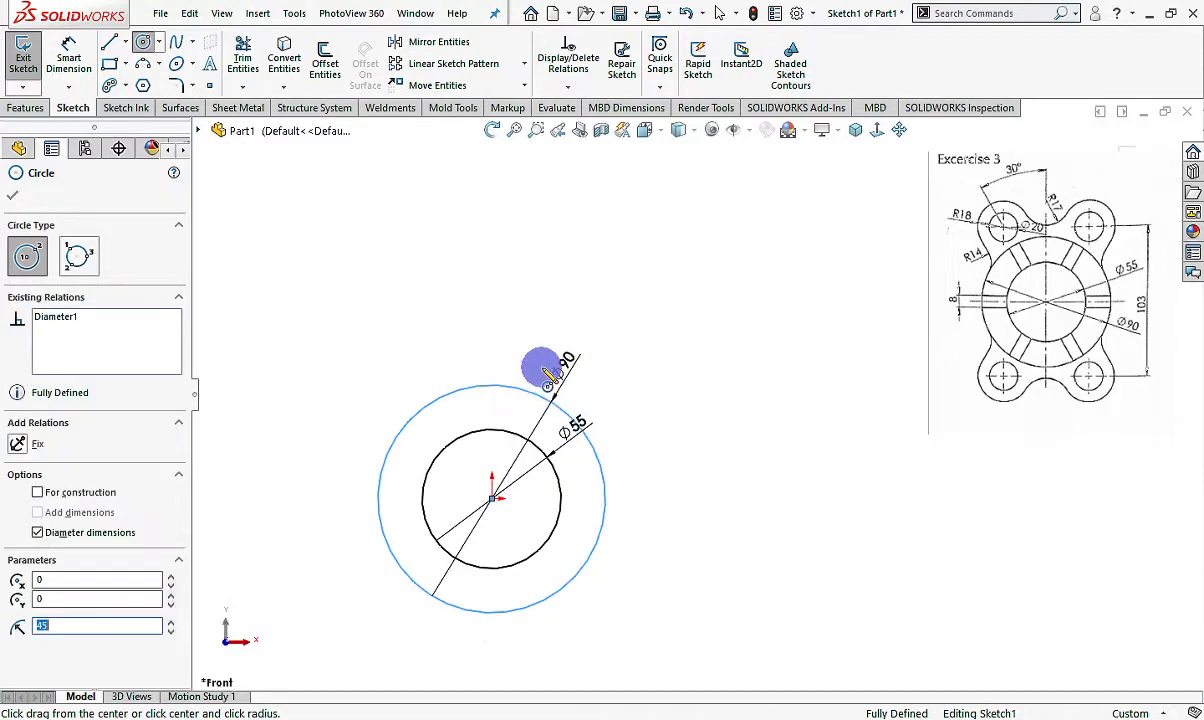
Sketch a vertical centerline about 185 mm long through the origin, extending beyond the outer circle at both ends
{"action": "left_click", "coordinate": [125, 43]}
{"action": "left_click", "coordinate": [130, 80]}
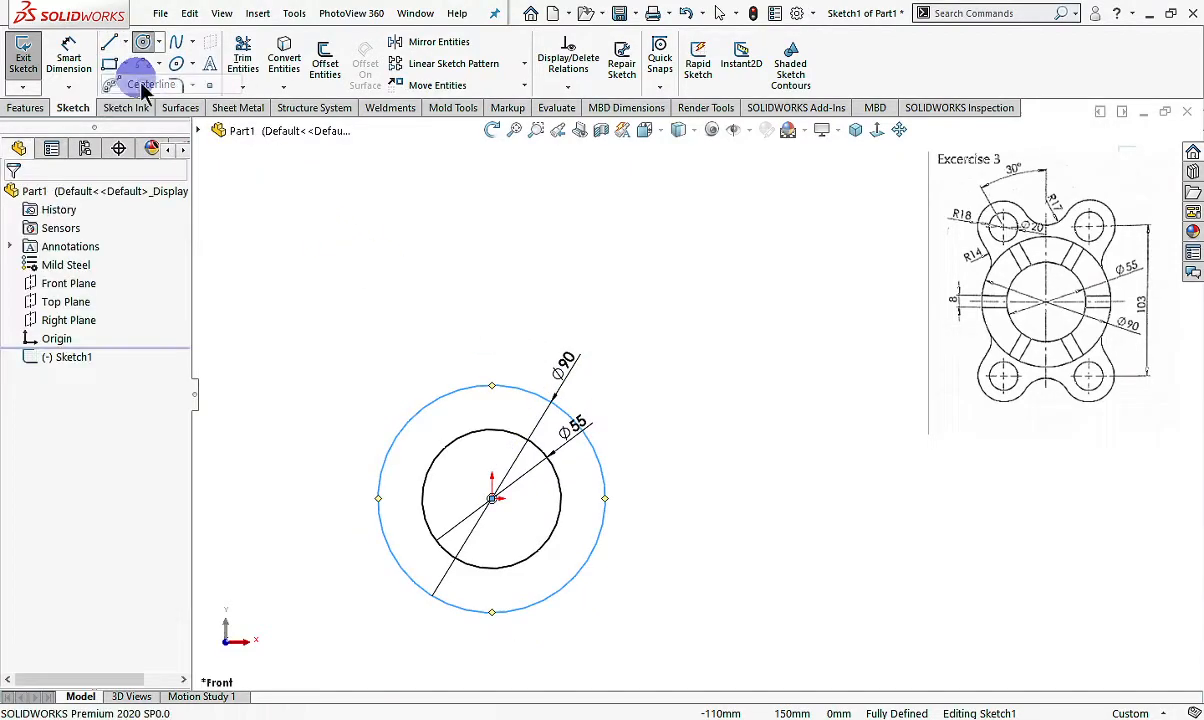
{"action": "left_click", "coordinate": [492, 269]}
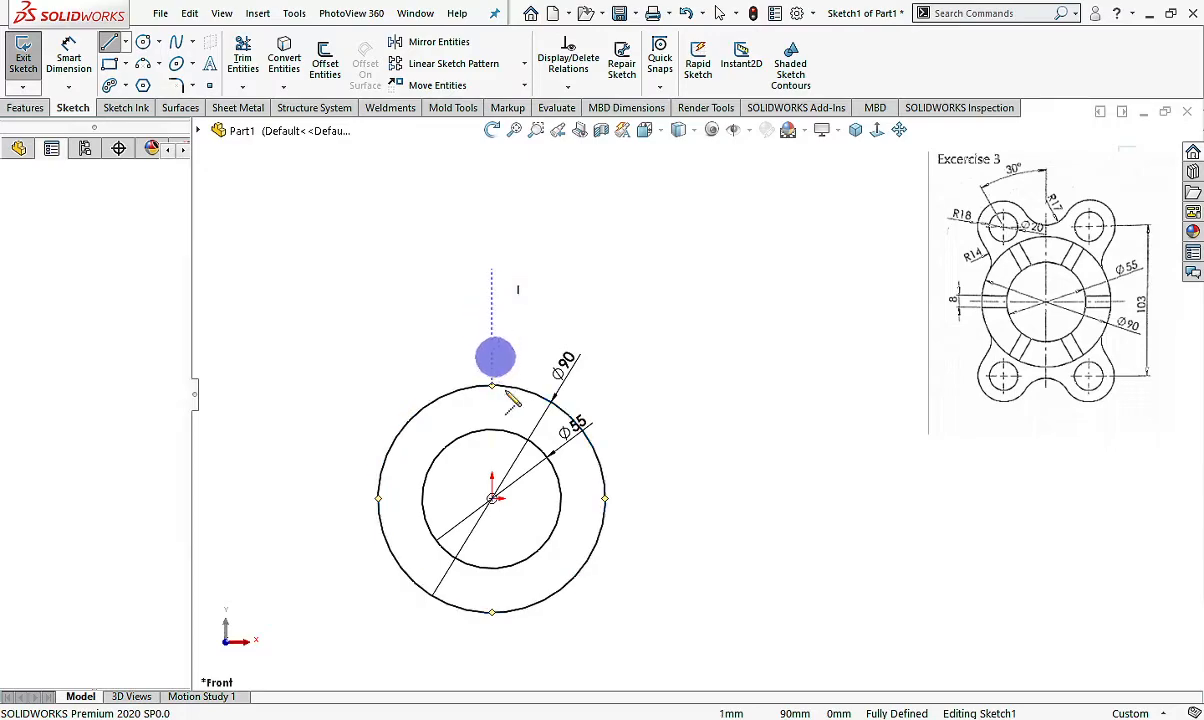
{"action": "left_click", "coordinate": [491, 674]}
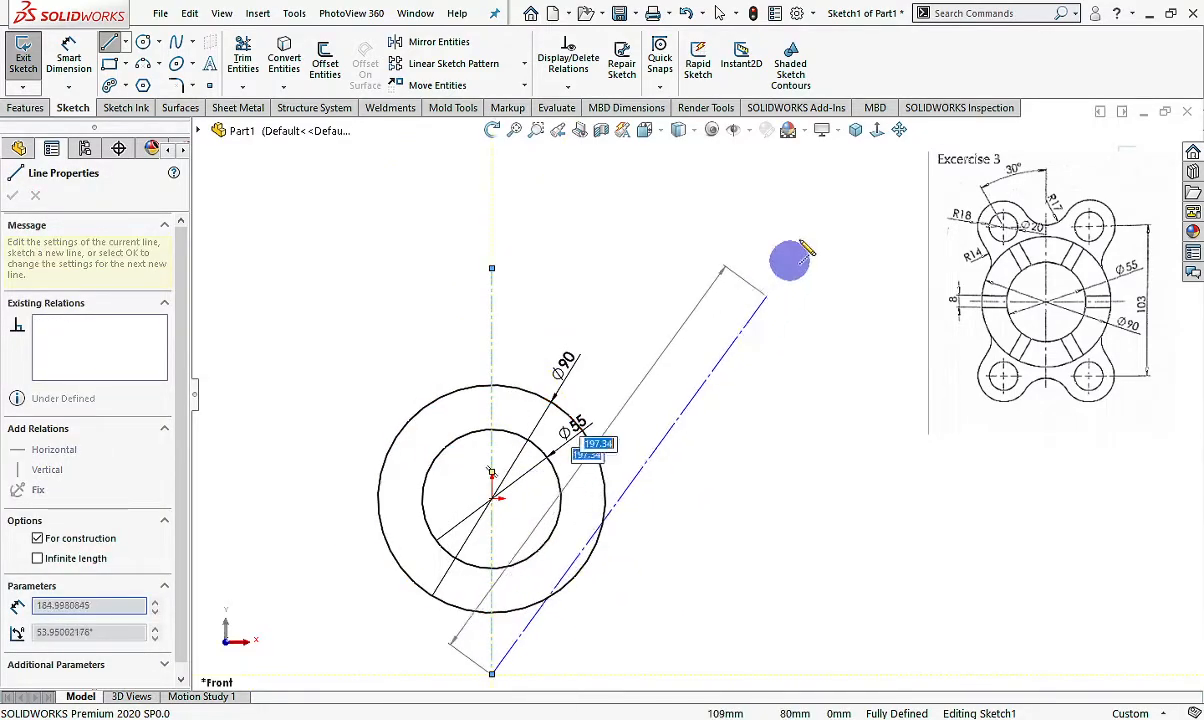
{"action": "key", "text": "Escape"}
Sketch a horizontal centerline about 147 mm long through the origin, extending past both sides of the 90 mm circle
{"action": "left_click", "coordinate": [897, 148]}
{"action": "mouse_move", "coordinate": [715, 505]}
{"action": "left_mouse_down"}
{"action": "mouse_move", "coordinate": [718, 443]}
{"action": "mouse_move", "coordinate": [704, 430]}
{"action": "left_mouse_up"}
{"action": "left_click", "coordinate": [125, 46]}
{"action": "left_click", "coordinate": [118, 84]}
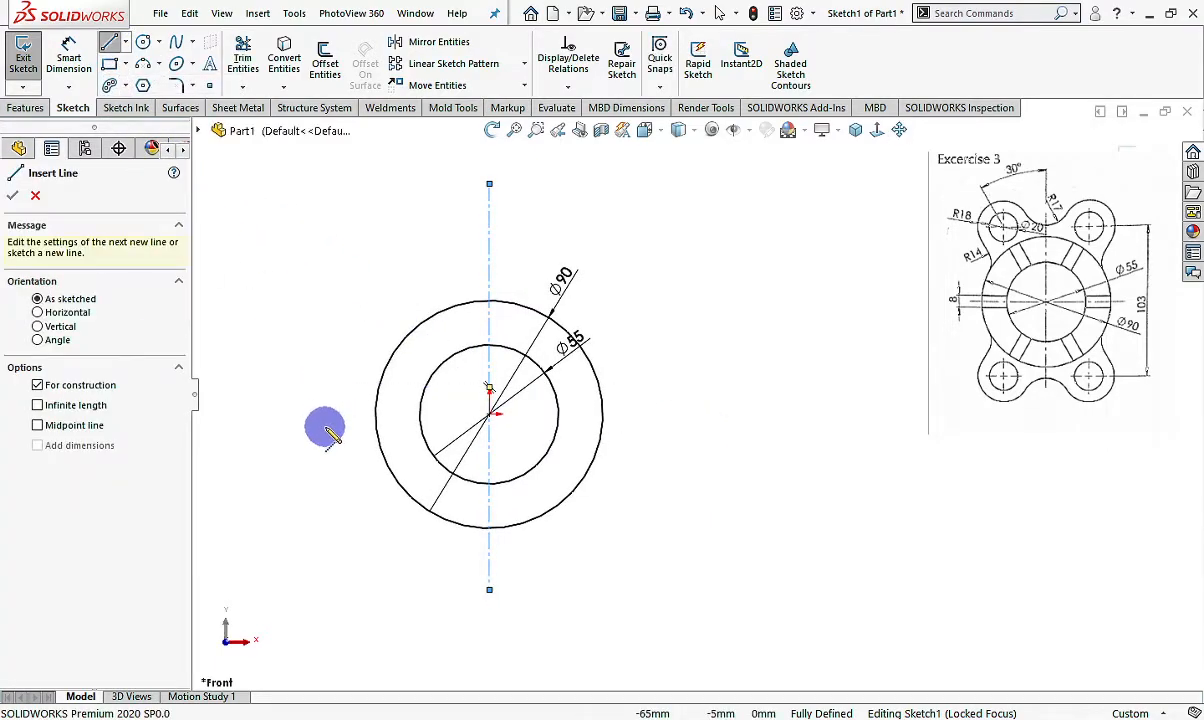
{"action": "left_click_drag", "start_coordinate": [320, 420], "coordinate": [690, 414]}
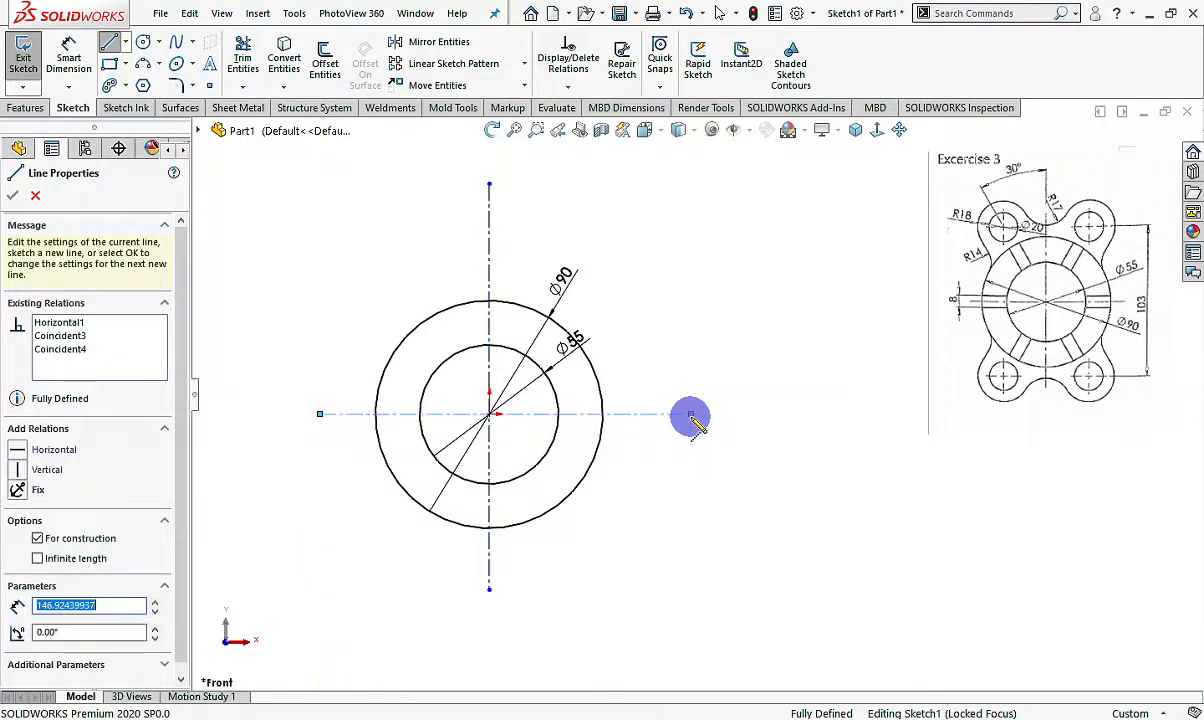
{"action": "key", "text": "Escape"}
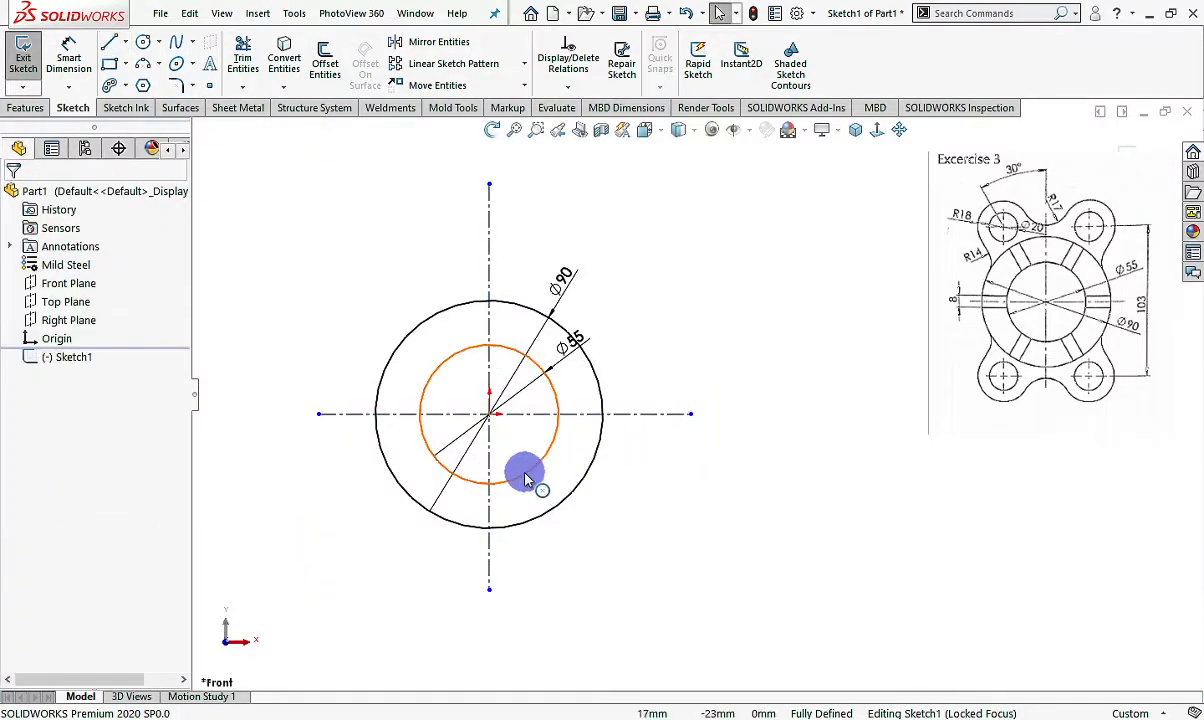
Sketch two concentric circles, about 21 mm and 36 mm in diameter, at the upper left of the 90 mm circle
{"action": "left_click", "coordinate": [146, 48]}
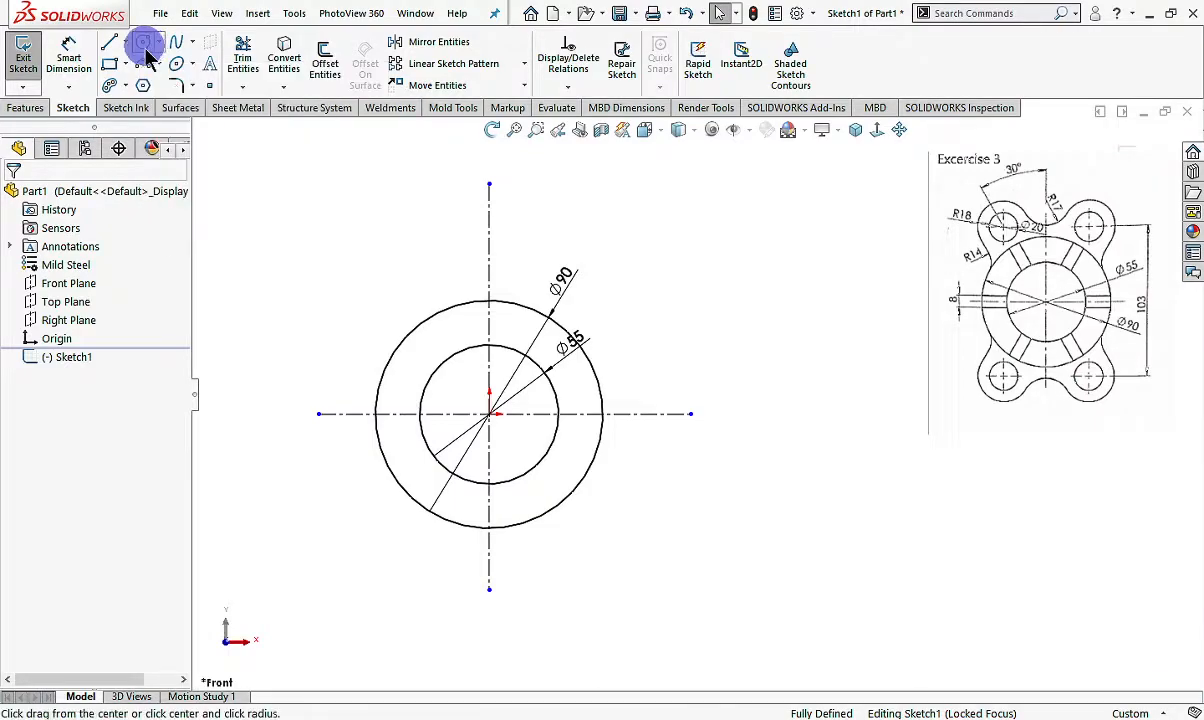
{"action": "left_click_drag", "start_coordinate": [414, 294], "coordinate": [416, 285]}
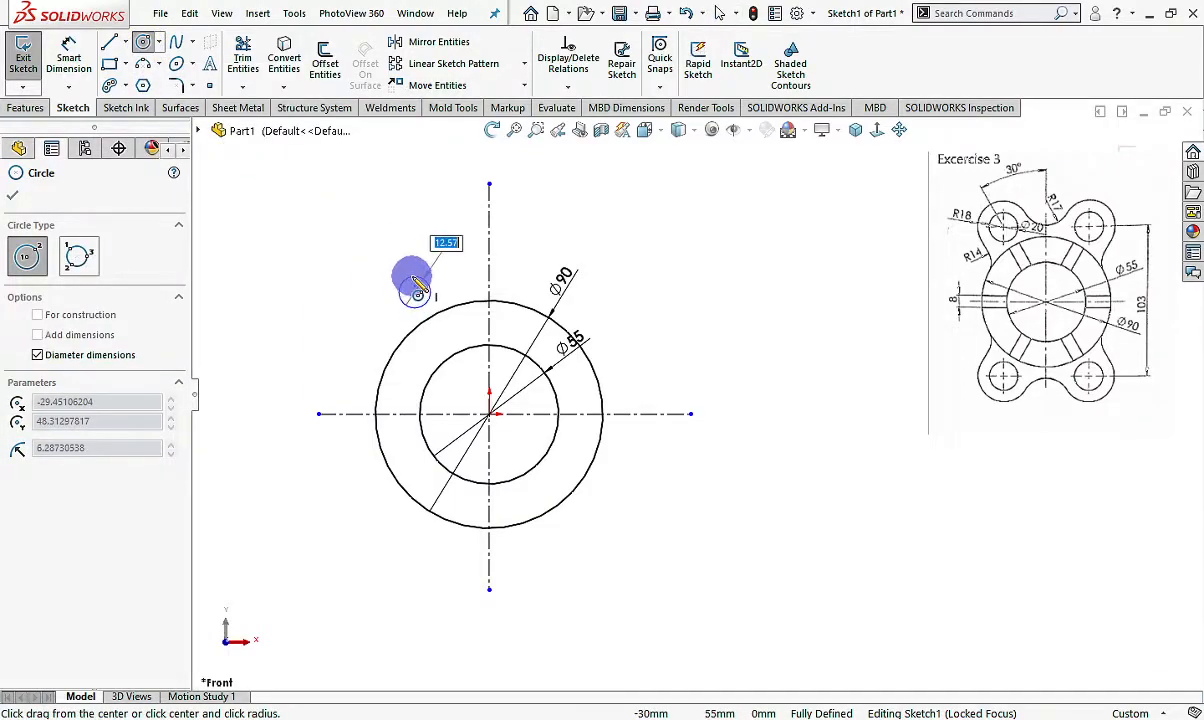
{"action": "left_click", "coordinate": [411, 266]}
{"action": "left_click", "coordinate": [415, 291]}
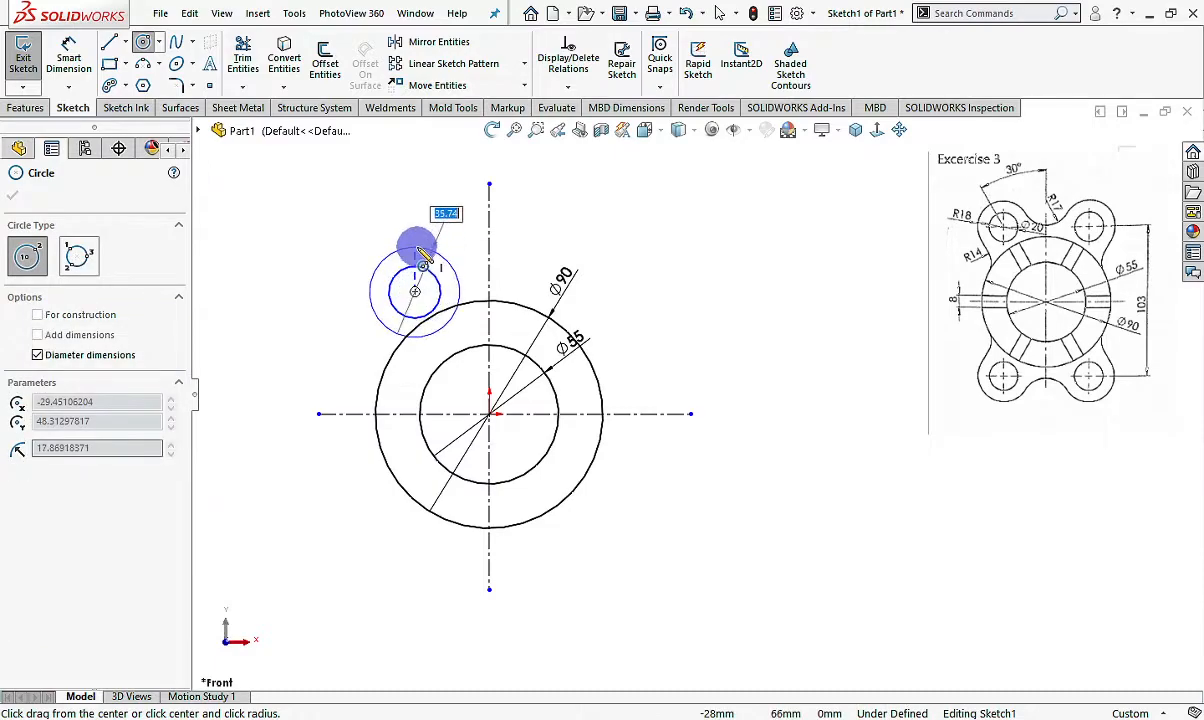
{"action": "left_click", "coordinate": [422, 262]}
Dimension the inner of the two upper-left circles with a diameter of 20 mm
{"action": "left_click", "coordinate": [70, 62]}
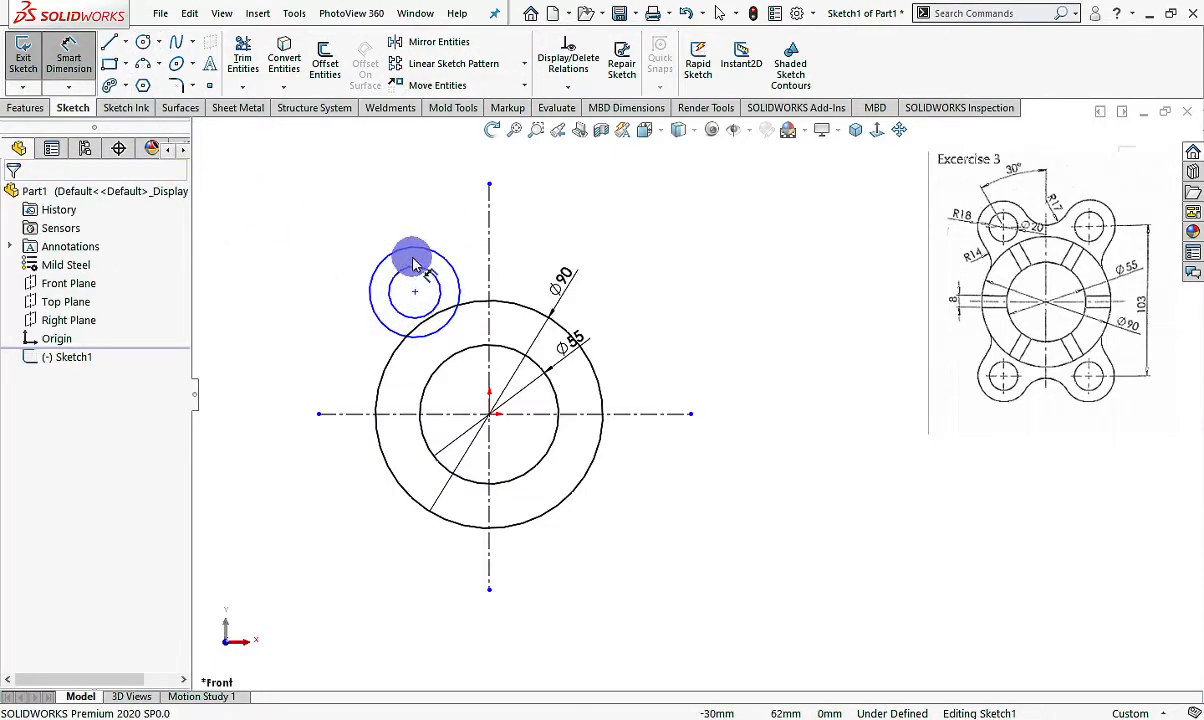
{"action": "left_click", "coordinate": [409, 277]}
{"action": "left_click", "coordinate": [352, 222]}
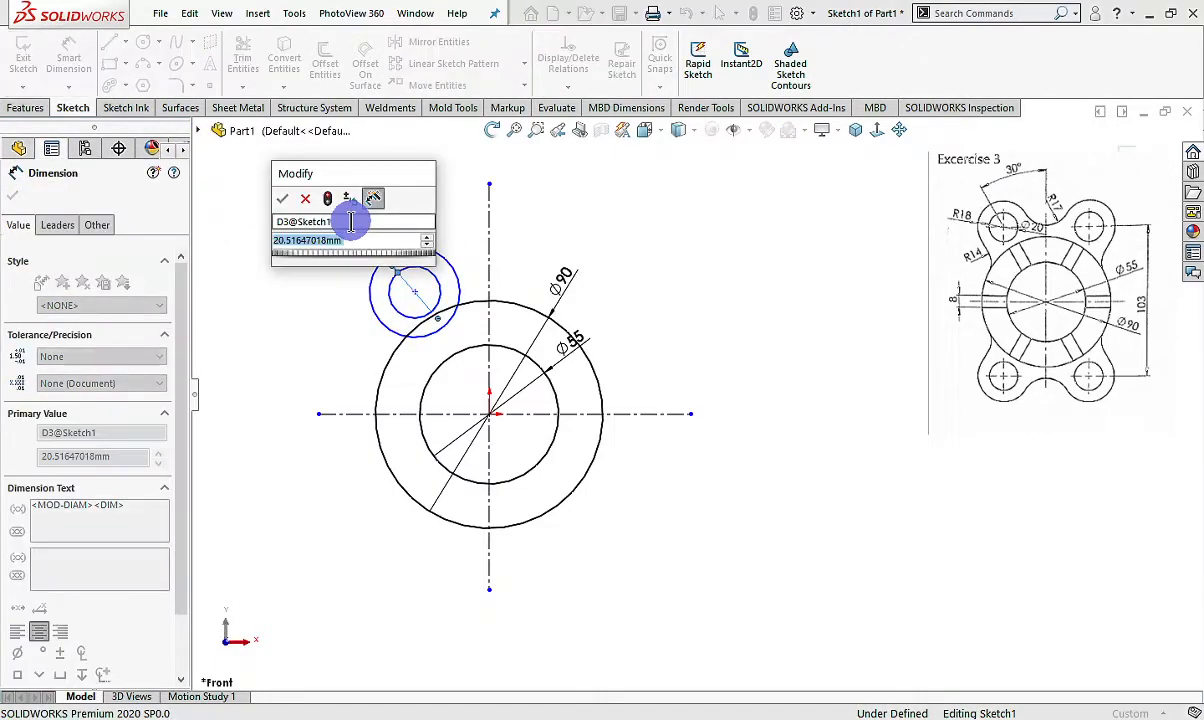
{"action": "type", "text": "20"}
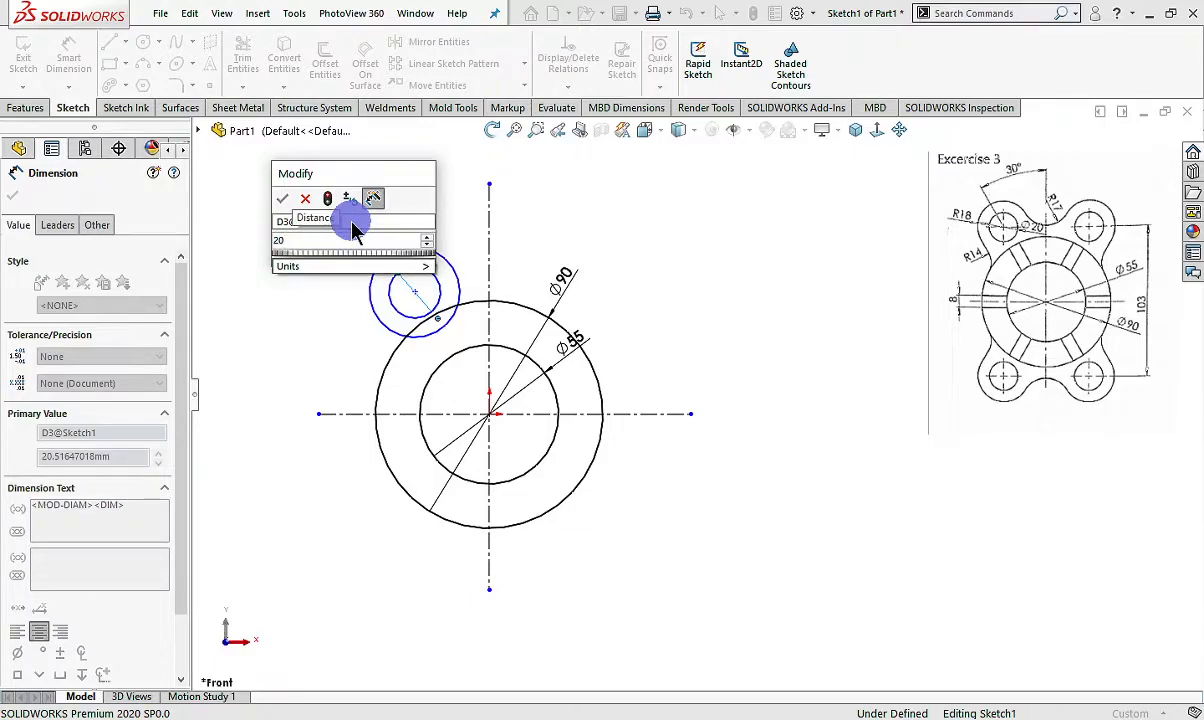
{"action": "key", "text": "Return"}
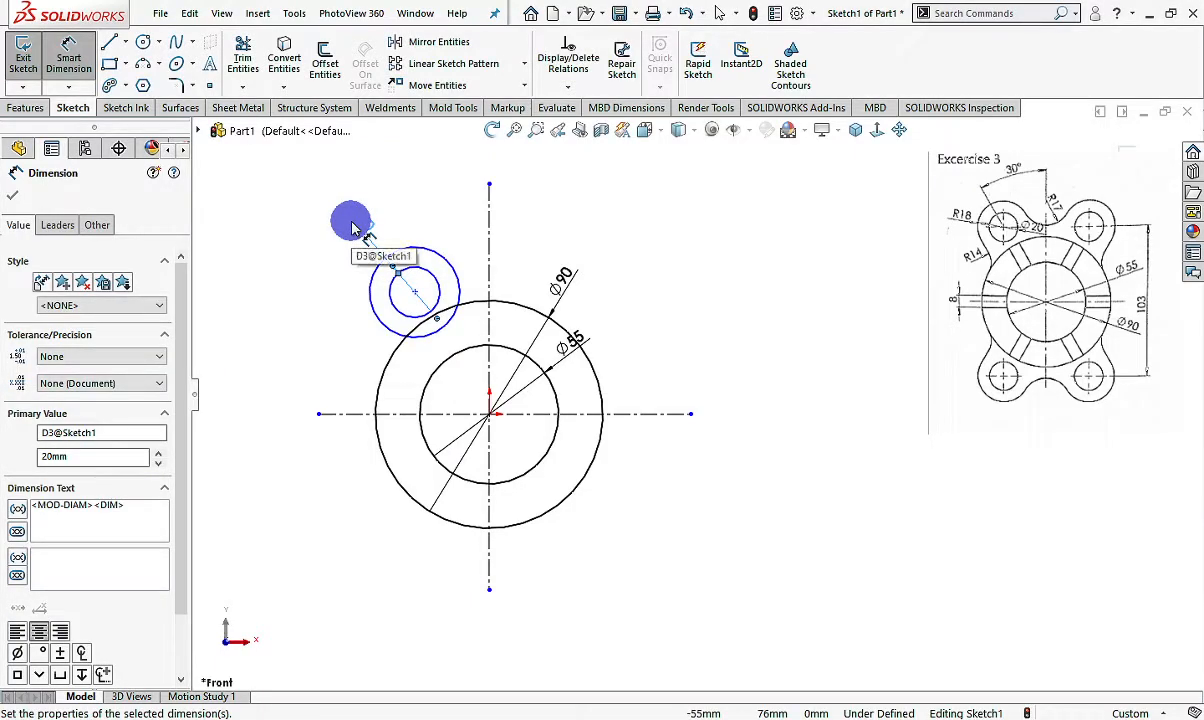
Add a diameter dimension to the larger circle around the 20 mm hole, keeping its size as drawn
{"action": "left_click", "coordinate": [378, 290]}
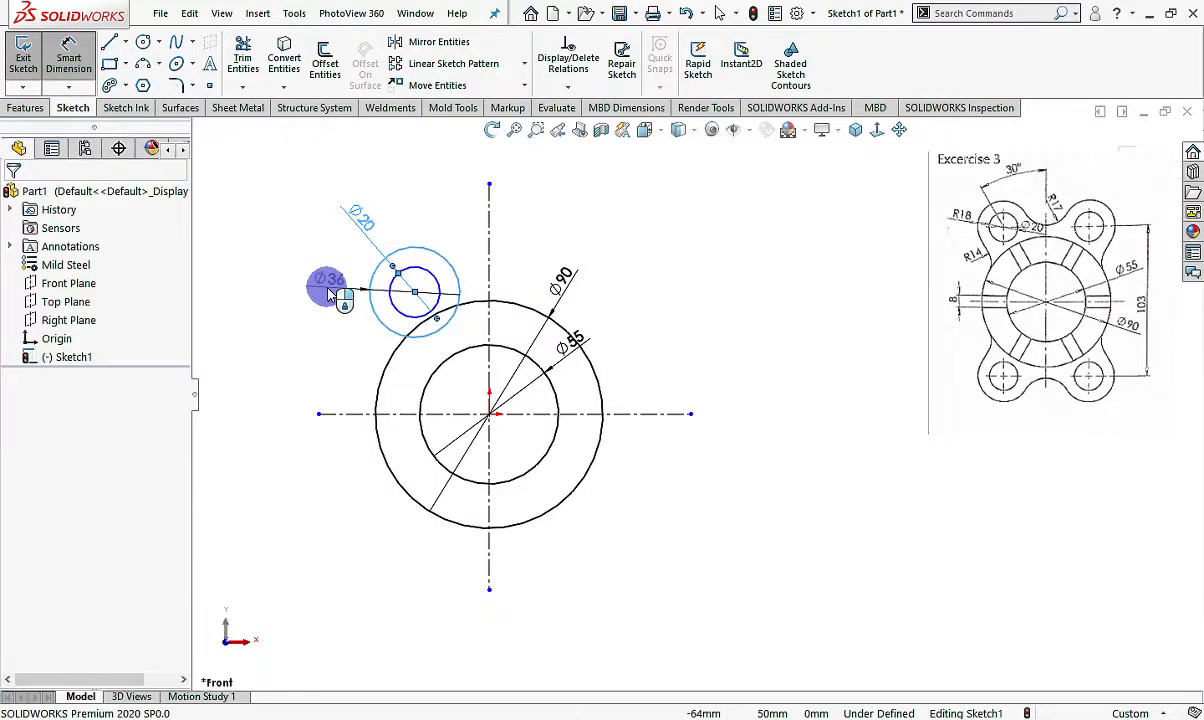
{"action": "left_click", "coordinate": [325, 285]}
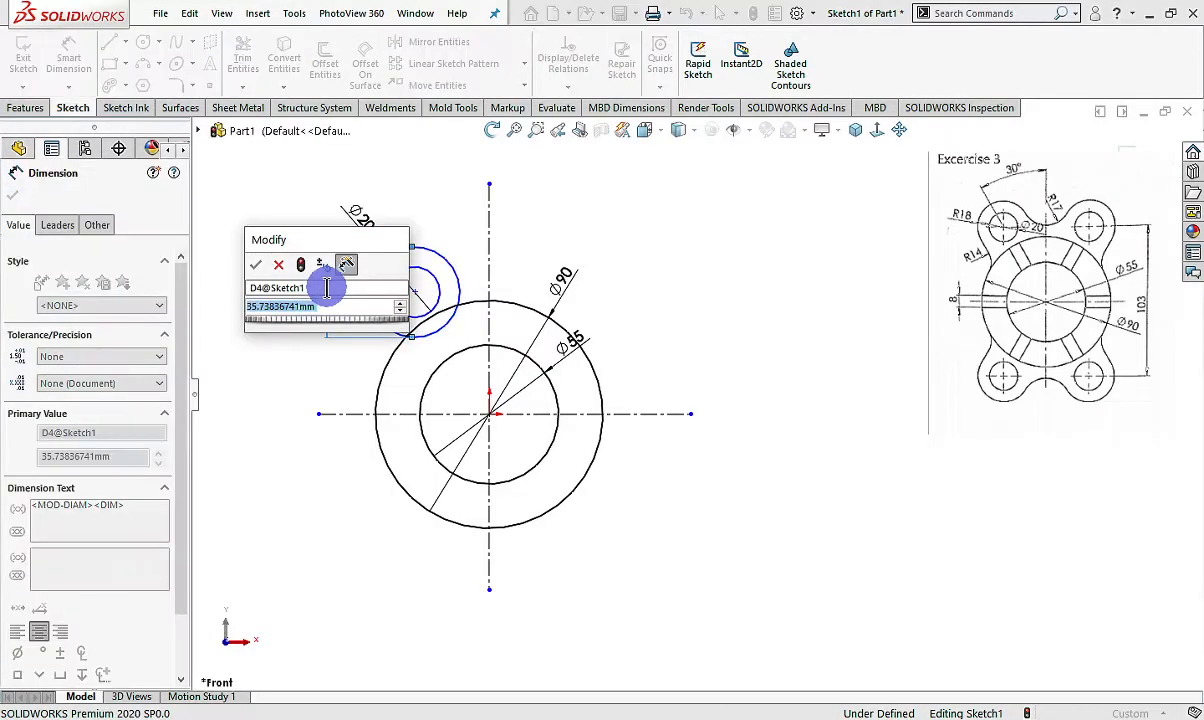
{"action": "left_click", "coordinate": [257, 264]}
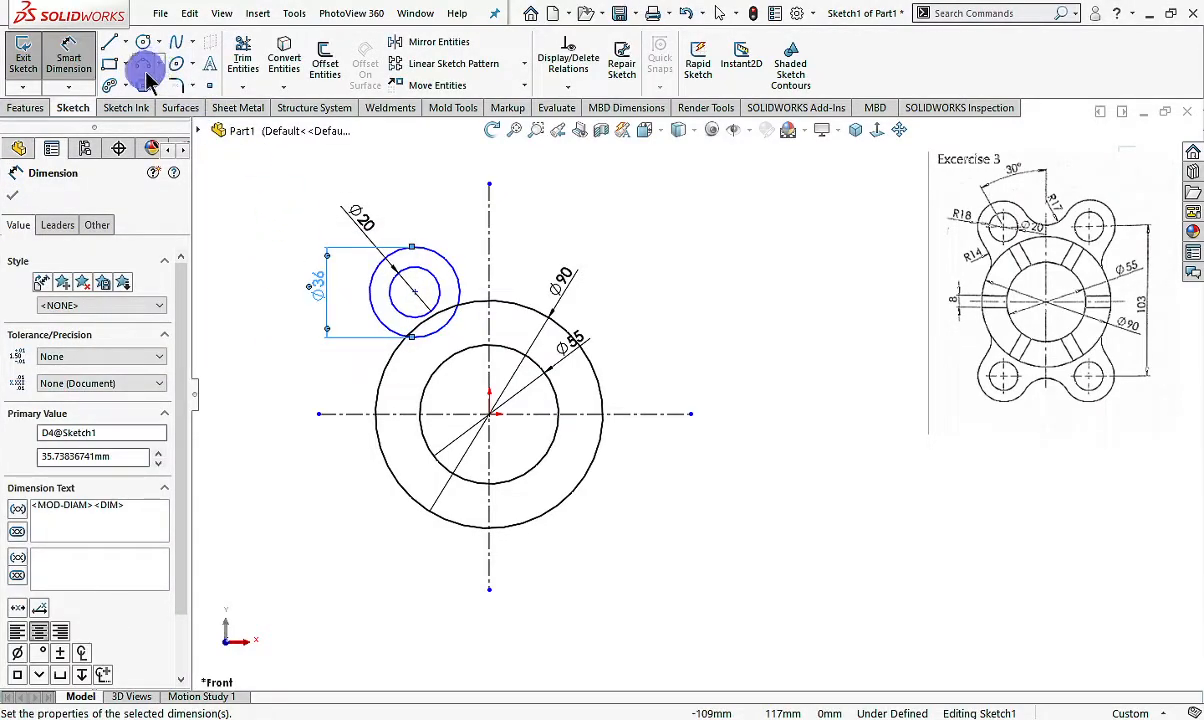
Sketch a 180° arc of about 7 mm radius outside the 90 mm circle, just below the upper-left lobe circle
{"action": "left_click", "coordinate": [143, 66]}
{"action": "scroll", "coordinate": [363, 333], "scroll_direction": "down", "scroll_amount": 5}
{"action": "mouse_move", "coordinate": [457, 333]}
{"action": "left_mouse_down"}
{"action": "mouse_move", "coordinate": [461, 393]}
{"action": "mouse_move", "coordinate": [445, 424]}
{"action": "mouse_move", "coordinate": [497, 373]}
{"action": "left_mouse_up"}
{"action": "left_click", "coordinate": [497, 373]}
{"action": "key", "text": "Escape"}
Make the new arc tangent to the upper-left lobe's outer circle
{"action": "scroll", "coordinate": [516, 360], "scroll_direction": "down", "scroll_amount": 2}
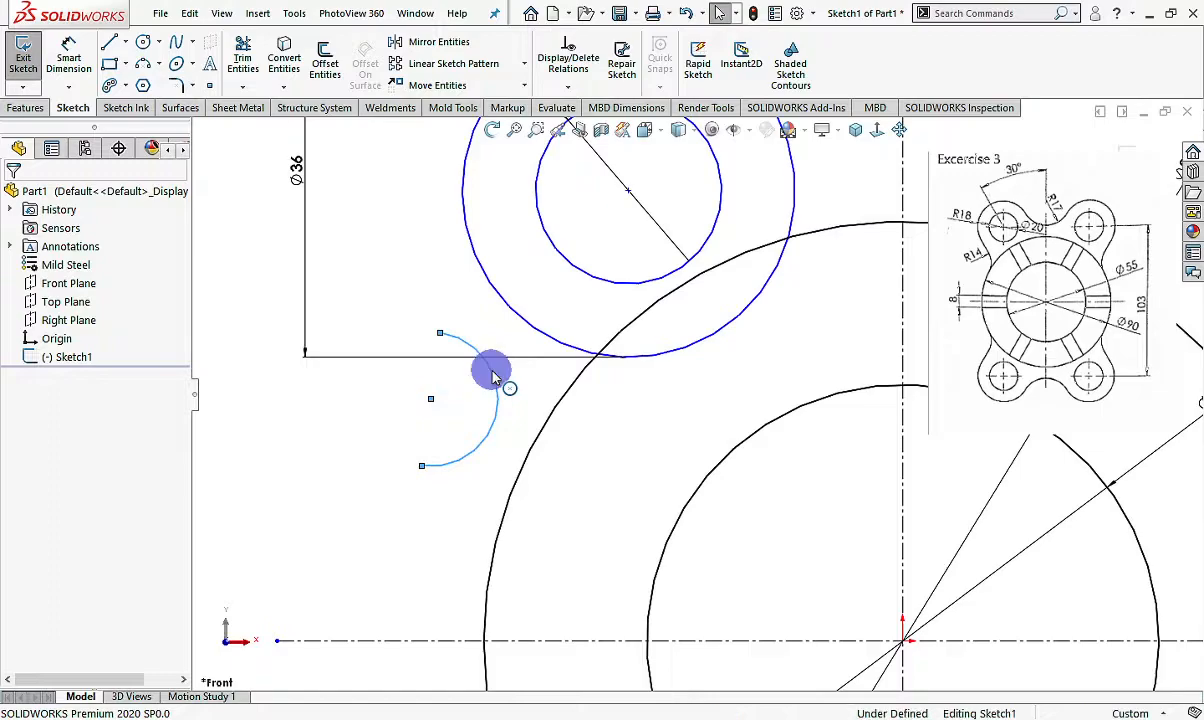
{"action": "left_click", "coordinate": [494, 374]}
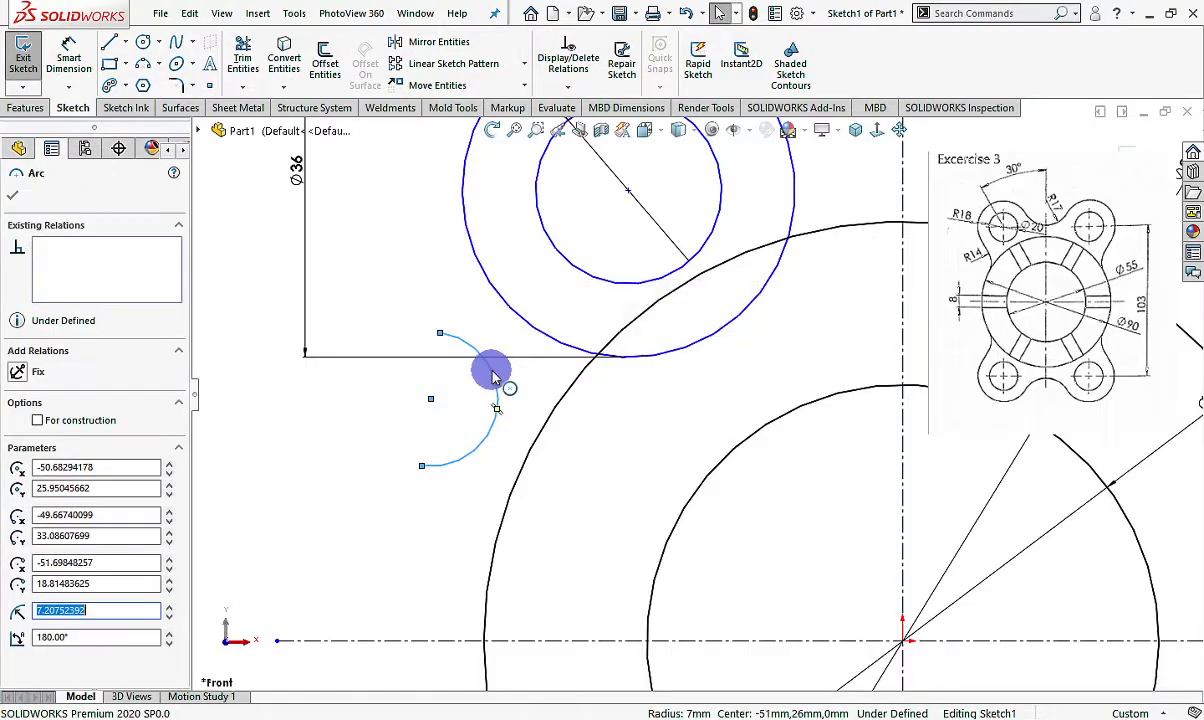
{"action": "left_click", "coordinate": [540, 336], "text": "ctrl"}
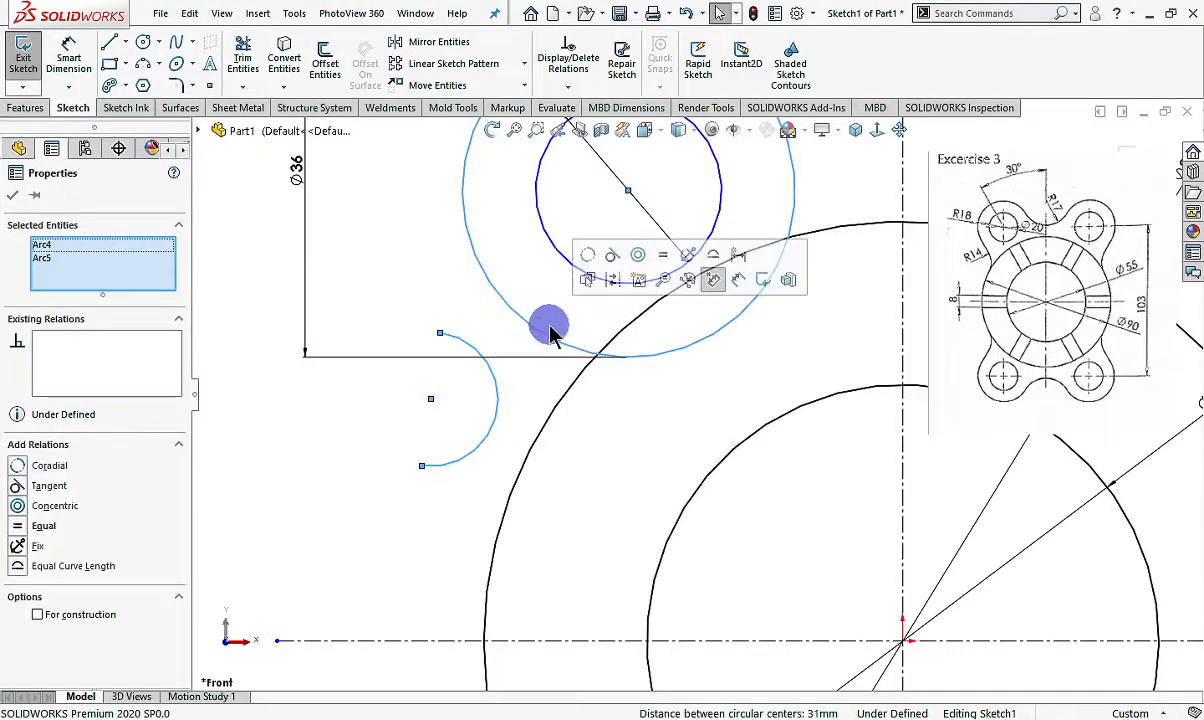
{"action": "left_click", "coordinate": [613, 275]}
{"action": "left_click", "coordinate": [500, 440]}
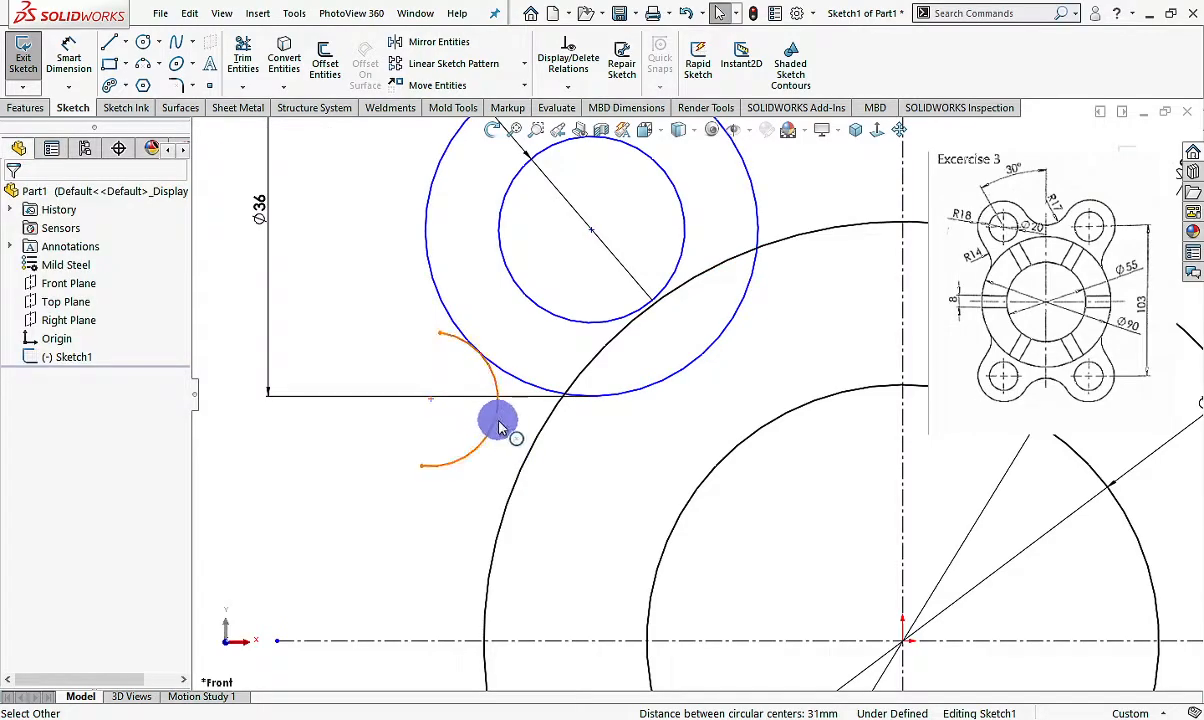
Make the same arc tangent to the 90 mm circle
{"action": "left_click", "coordinate": [497, 428]}
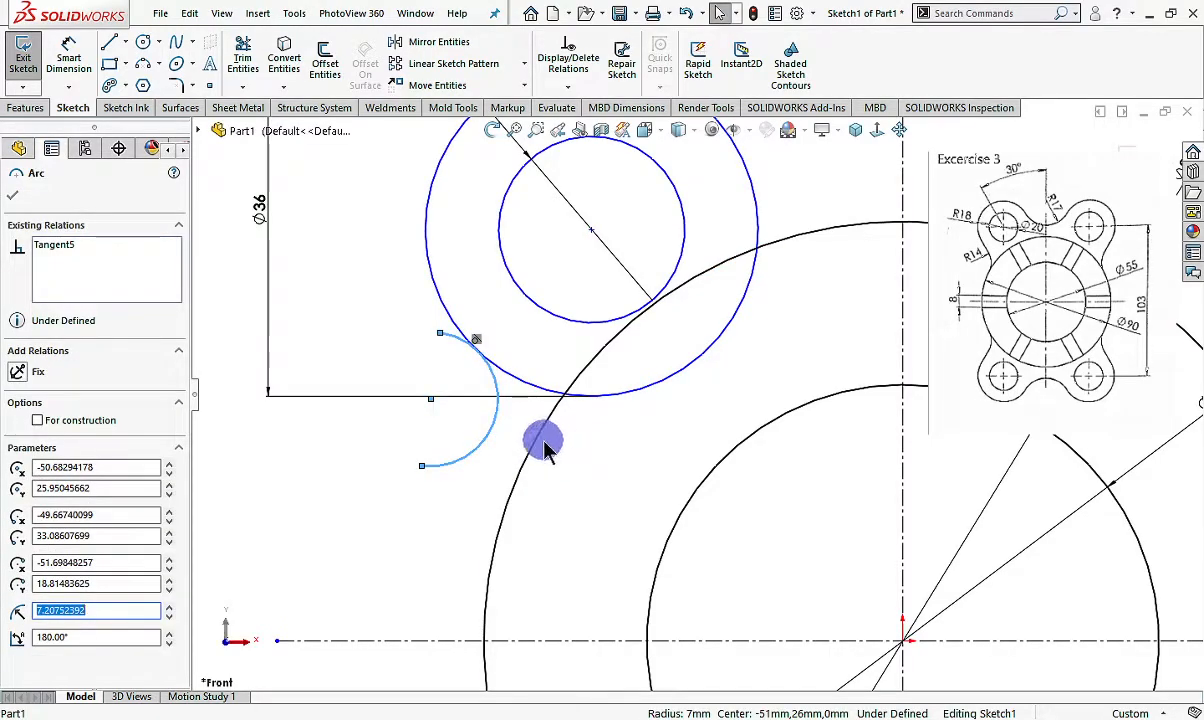
{"action": "left_click", "coordinate": [541, 444], "text": "ctrl"}
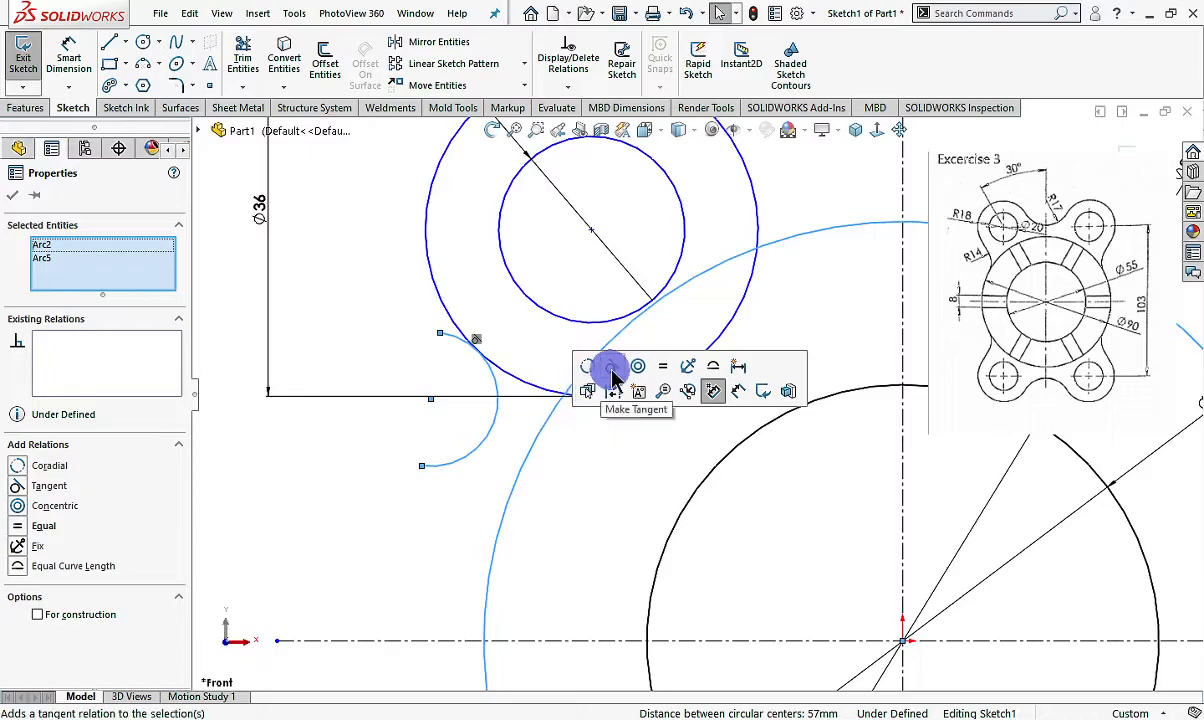
{"action": "left_click", "coordinate": [612, 373]}
Power-trim the arc's ends beyond its tangent points and the part of the lobe's outer circle lying inside the 90 mm circle
{"action": "scroll", "coordinate": [613, 489], "scroll_direction": "up", "scroll_amount": 2}
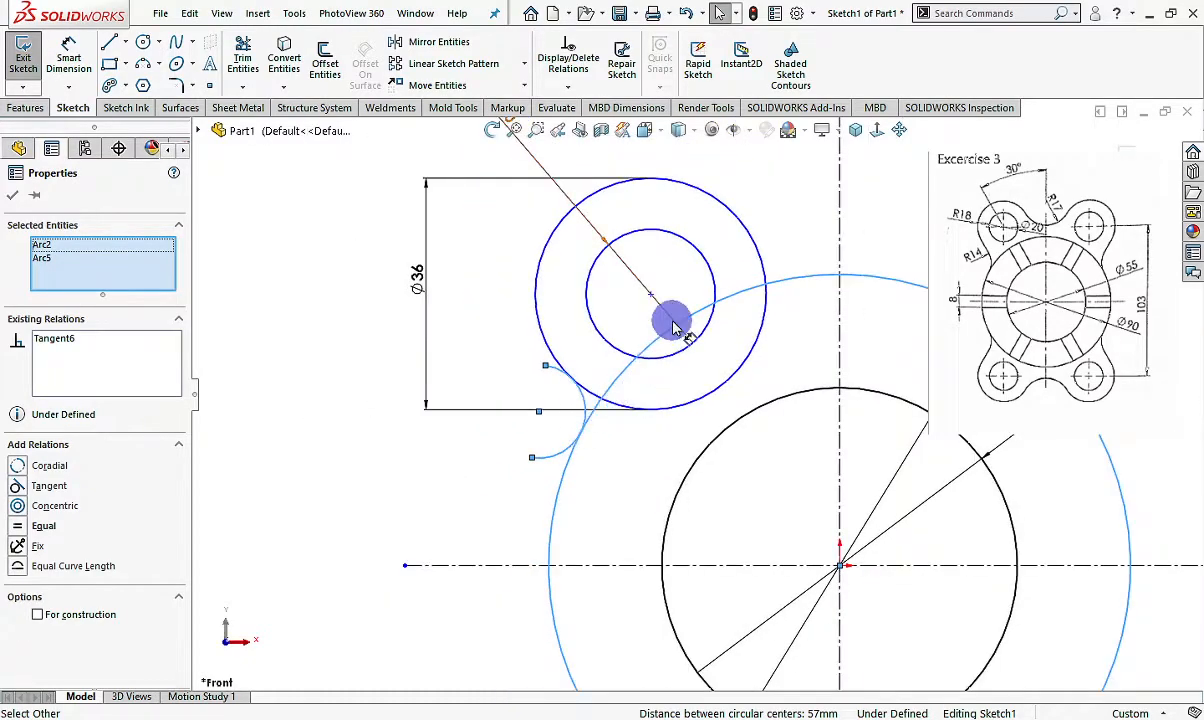
{"action": "left_click", "coordinate": [110, 44]}
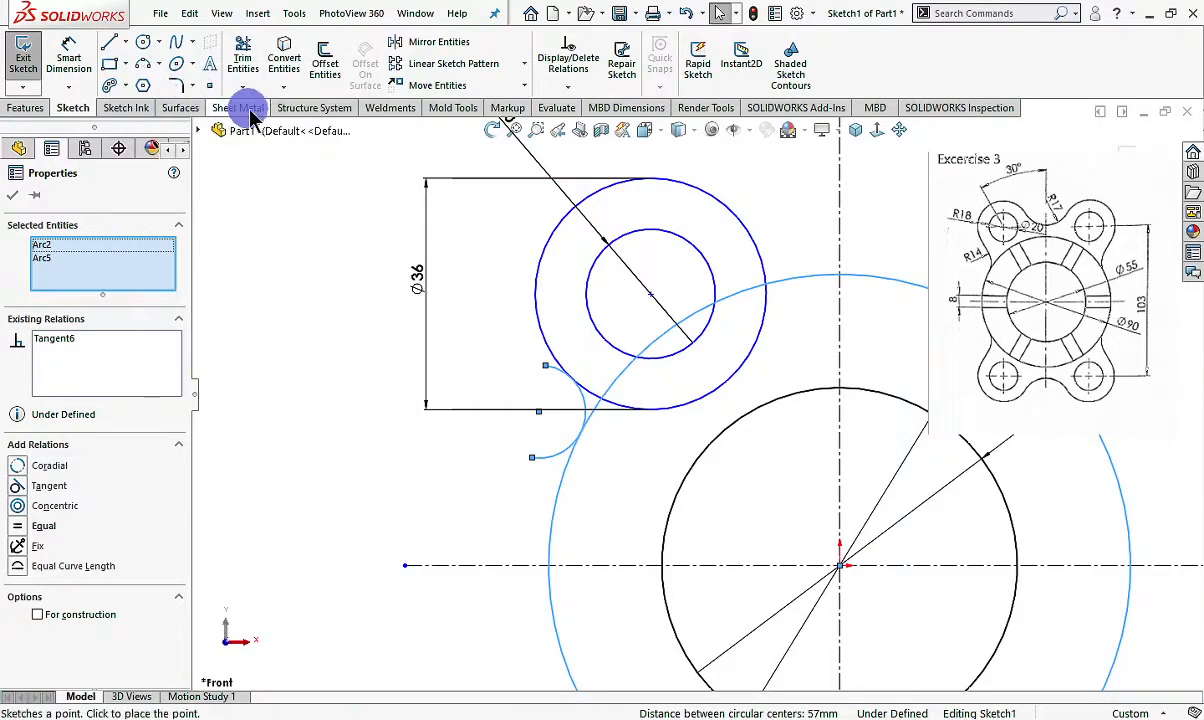
{"action": "left_click", "coordinate": [250, 78]}
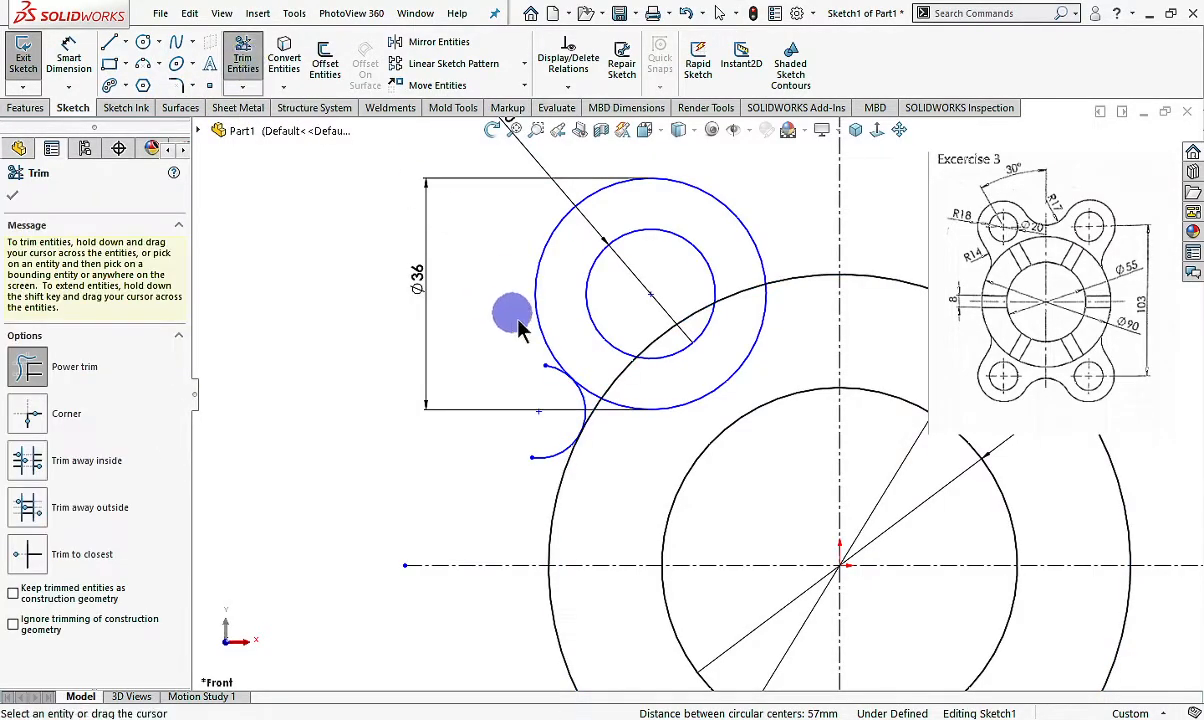
{"action": "scroll", "coordinate": [511, 328], "scroll_direction": "down", "scroll_amount": 5}
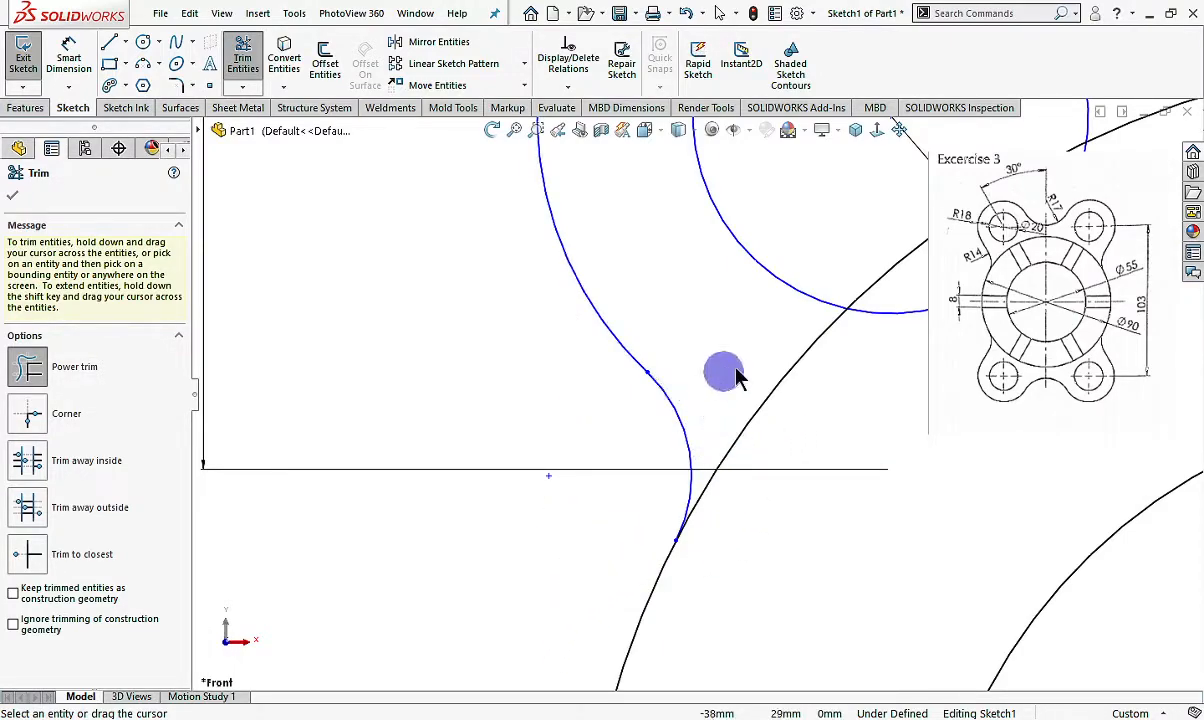
{"action": "scroll", "coordinate": [724, 385], "scroll_direction": "up", "scroll_amount": 5}
{"action": "scroll", "coordinate": [866, 371], "scroll_direction": "down", "scroll_amount": 2}
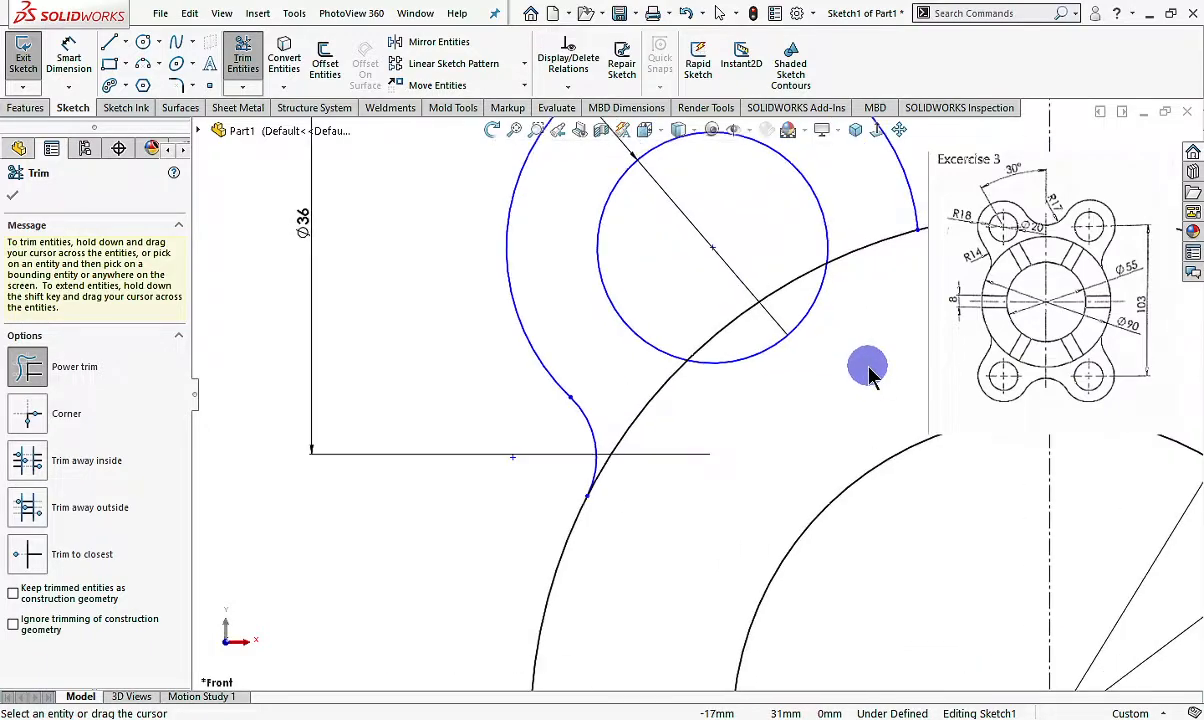
Dimension the upper-left lobe's centre to the horizontal centerline as a doubled distance of 103 mm
{"action": "scroll", "coordinate": [801, 408], "scroll_direction": "up", "scroll_amount": 2}
{"action": "scroll", "coordinate": [814, 245], "scroll_direction": "up", "scroll_amount": 2}
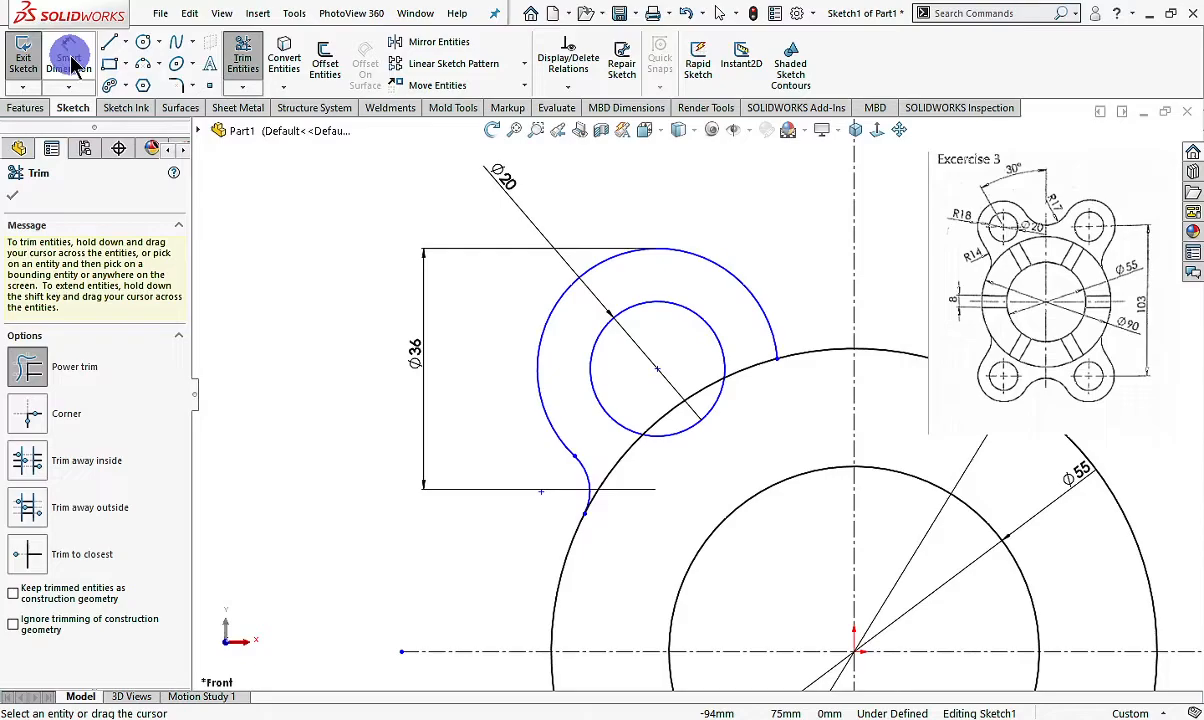
{"action": "left_click", "coordinate": [13, 196]}
{"action": "left_click", "coordinate": [68, 58]}
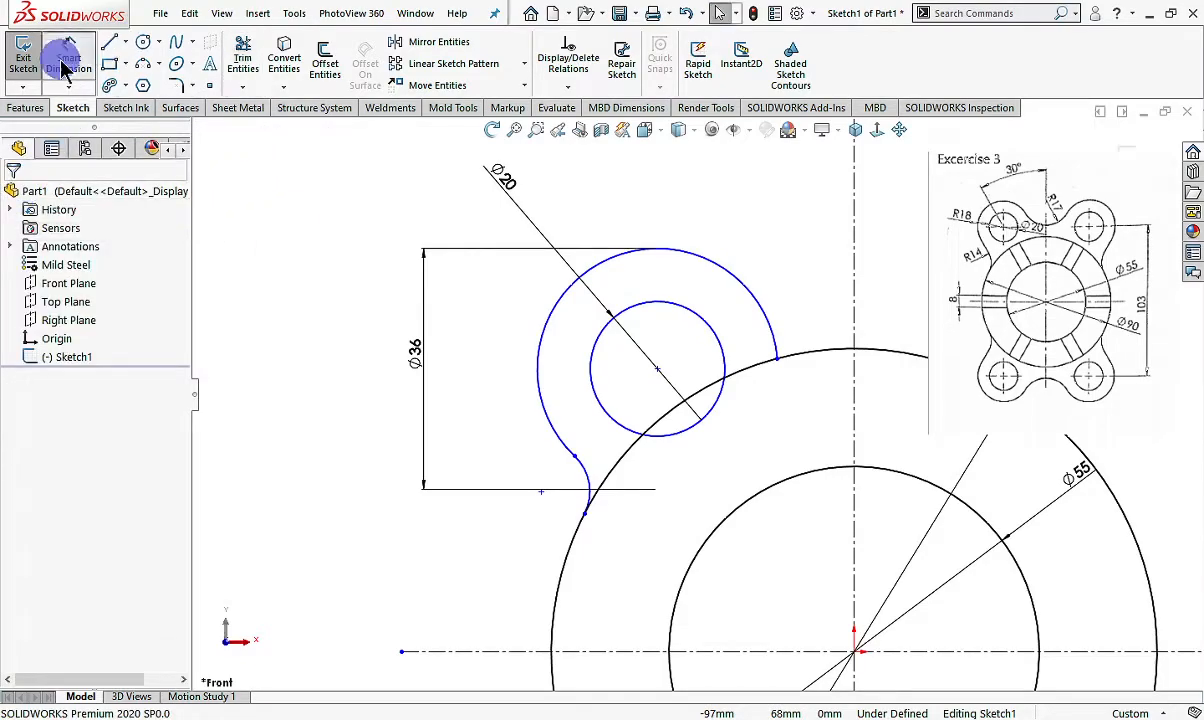
{"action": "left_click", "coordinate": [658, 370]}
{"action": "scroll", "coordinate": [658, 370], "scroll_direction": "up", "scroll_amount": 3}
{"action": "left_click", "coordinate": [590, 543]}
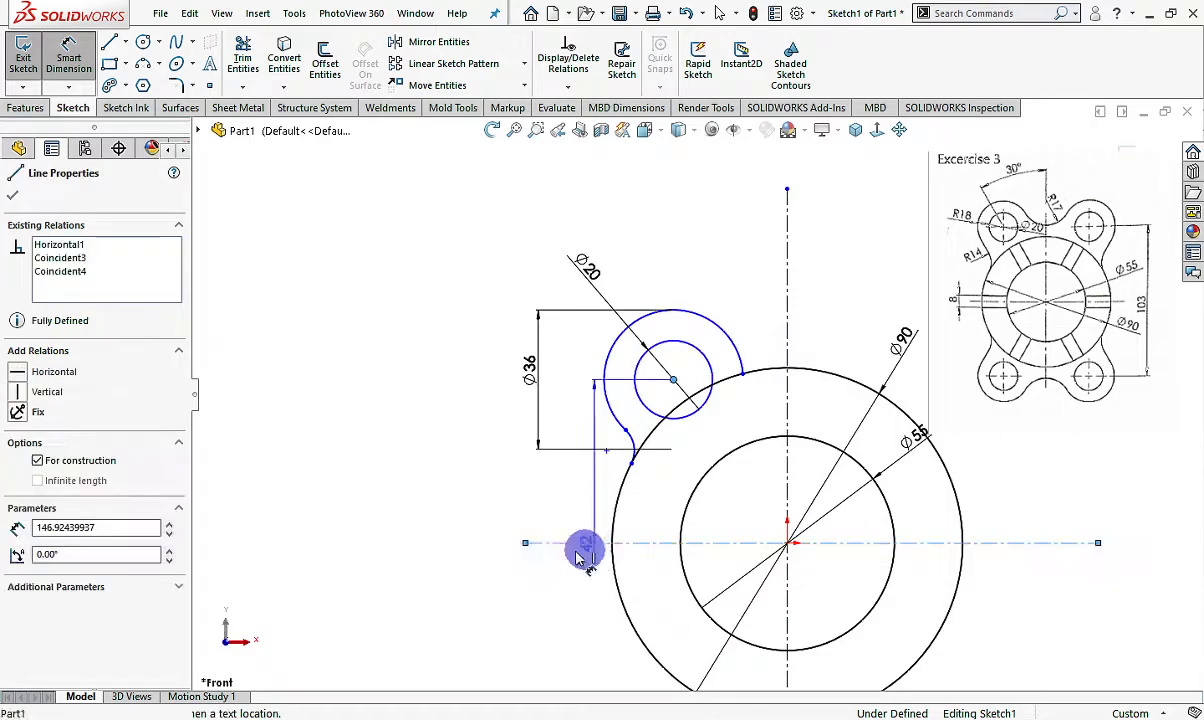
{"action": "left_click", "coordinate": [447, 548]}
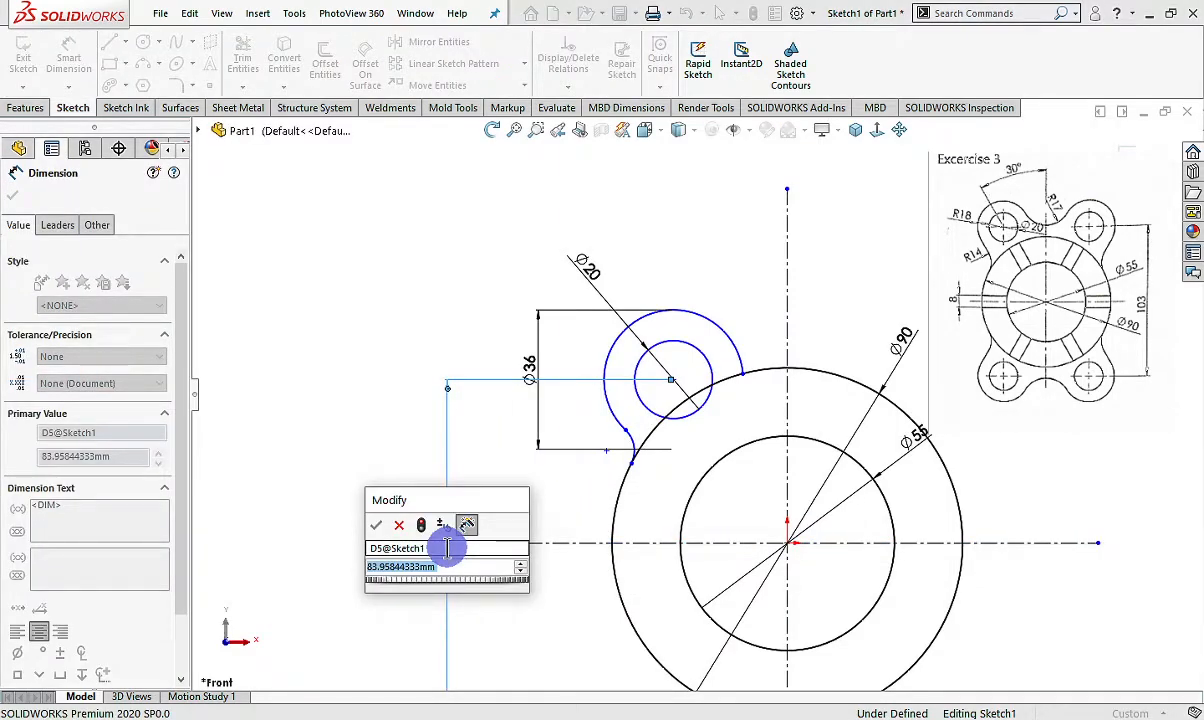
{"action": "type", "text": "103"}
{"action": "key", "text": "Return"}
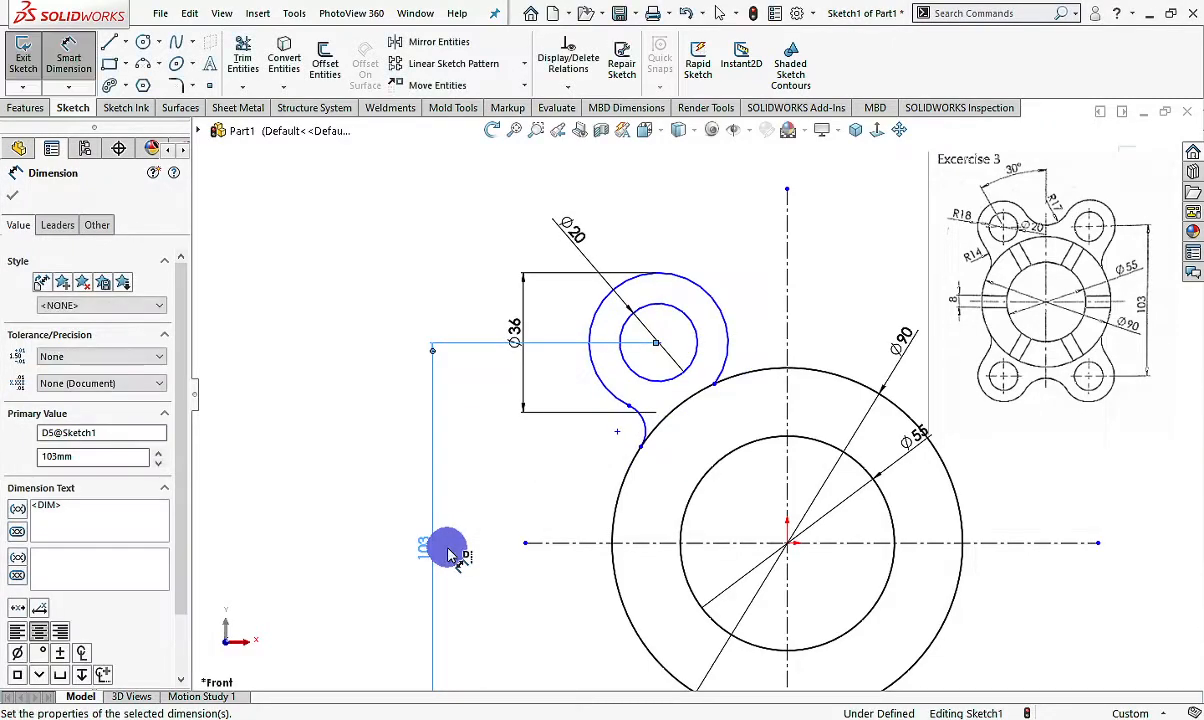
Sketch a three-point arc of about 11 mm radius between the upper-left lobe and the vertical centerline, above the 90 mm circle
{"action": "scroll", "coordinate": [785, 350], "scroll_direction": "down", "scroll_amount": 3}
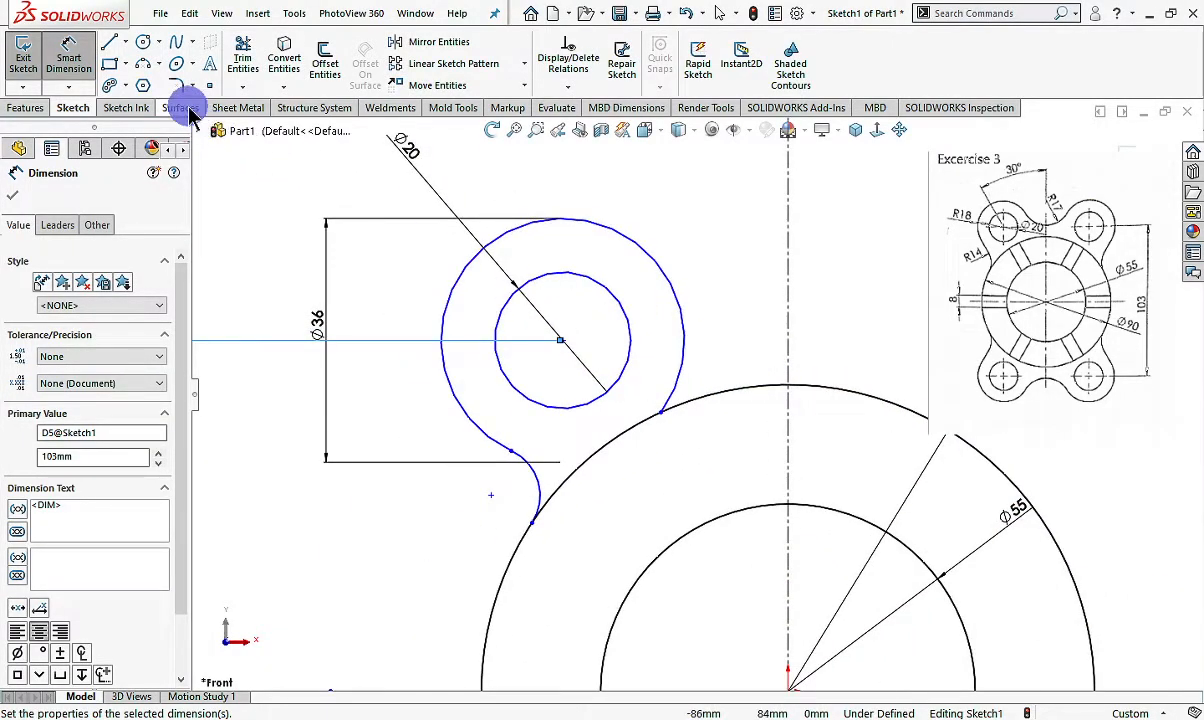
{"action": "left_click", "coordinate": [142, 64]}
{"action": "left_click", "coordinate": [691, 285]}
{"action": "left_click", "coordinate": [769, 350]}
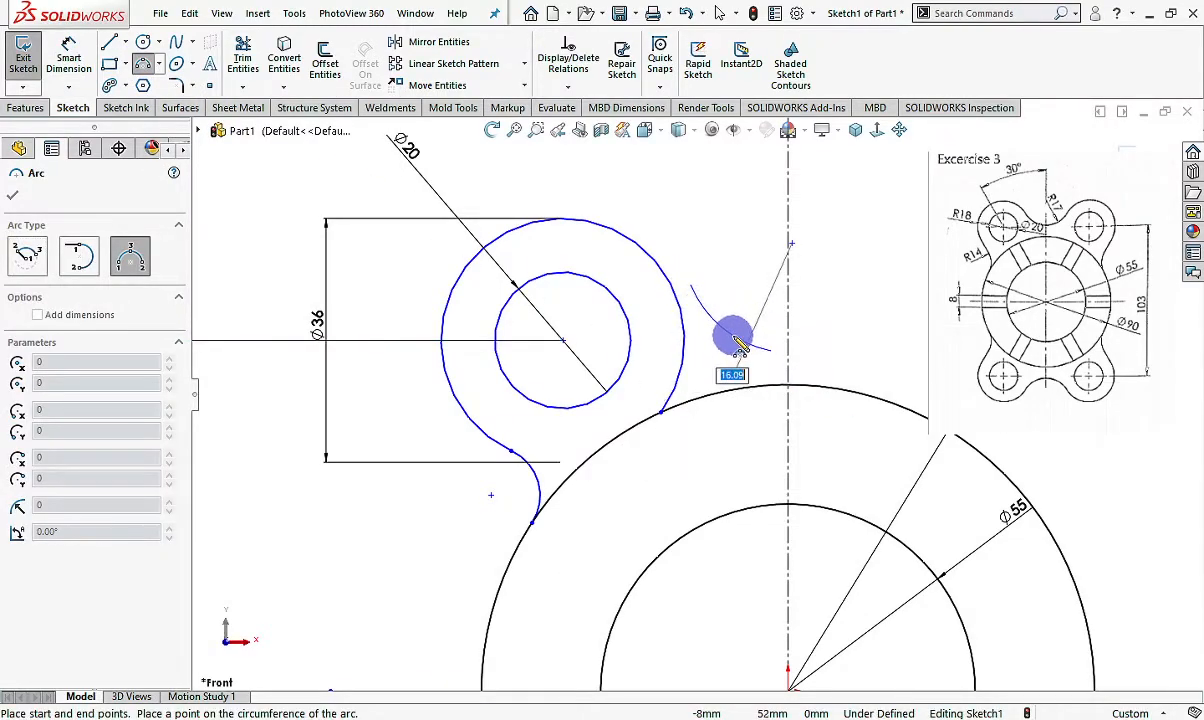
{"action": "left_click", "coordinate": [728, 341]}
{"action": "scroll", "coordinate": [718, 300], "scroll_direction": "down", "scroll_amount": 3}
{"action": "key", "text": "Escape"}
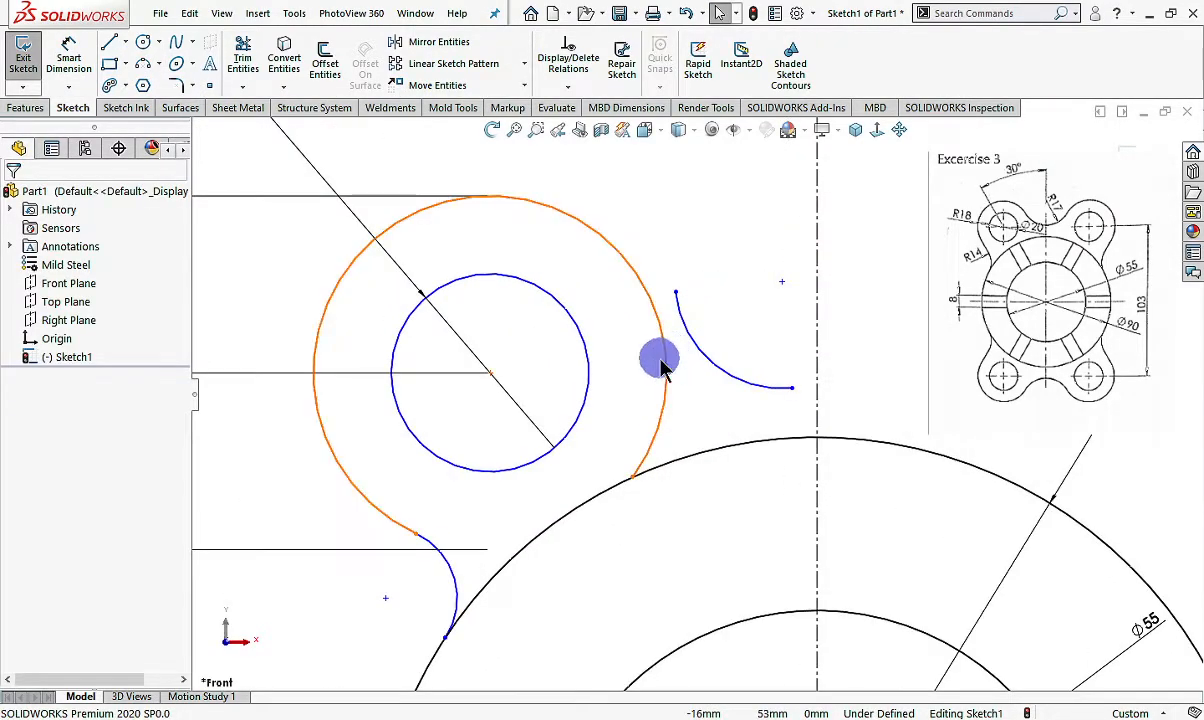
Attach the new arc's upper end to the outer circle of the upper-left lobe
{"action": "left_click_drag", "start_coordinate": [676, 292], "coordinate": [665, 346]}
{"action": "key", "text": "Escape"}
{"action": "scroll", "coordinate": [671, 357], "scroll_direction": "down", "scroll_amount": 2}
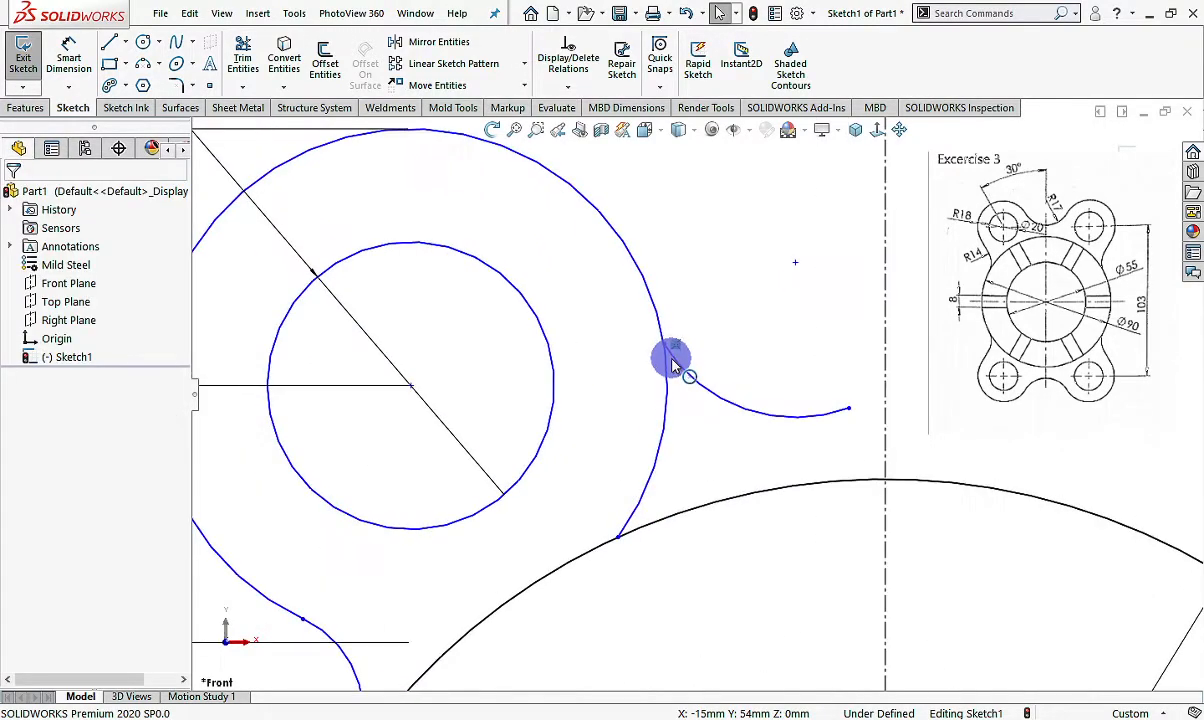
Make the arc tangent to the lobe's outer circle and power-trim the part of that circle below the tangent point
{"action": "left_click", "coordinate": [672, 364]}
{"action": "left_click", "coordinate": [664, 396], "text": "ctrl"}
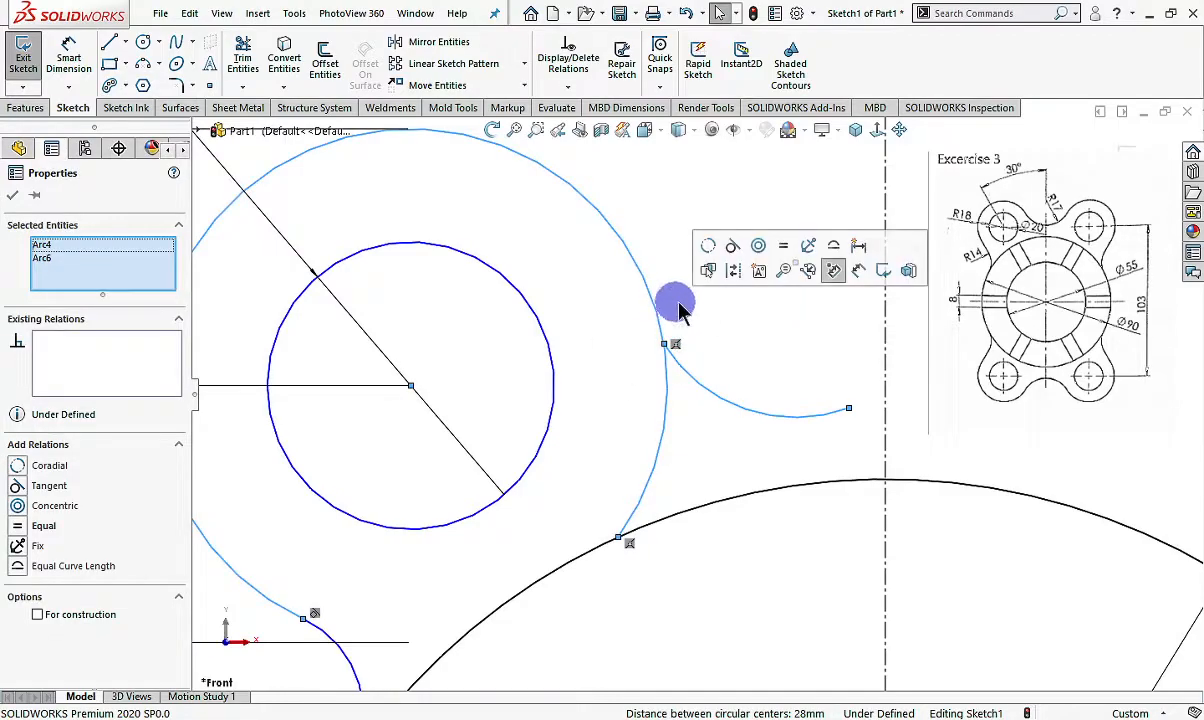
{"action": "left_click", "coordinate": [733, 246]}
{"action": "key", "text": "Escape"}
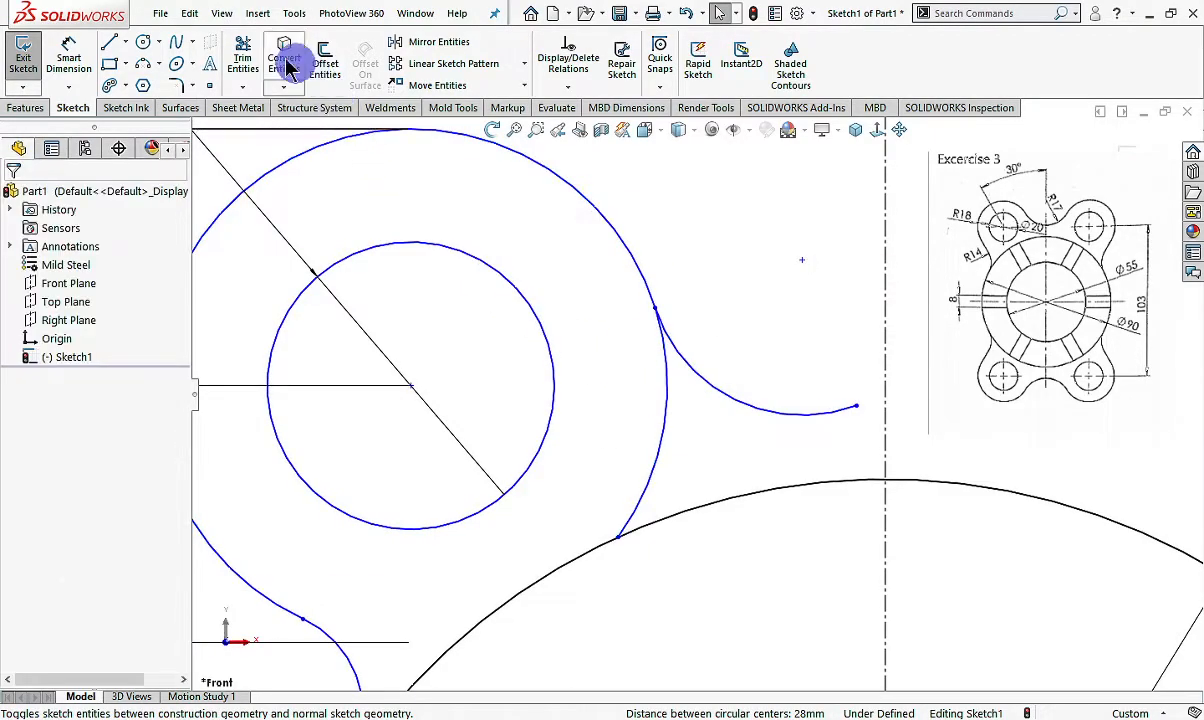
{"action": "left_click", "coordinate": [245, 57]}
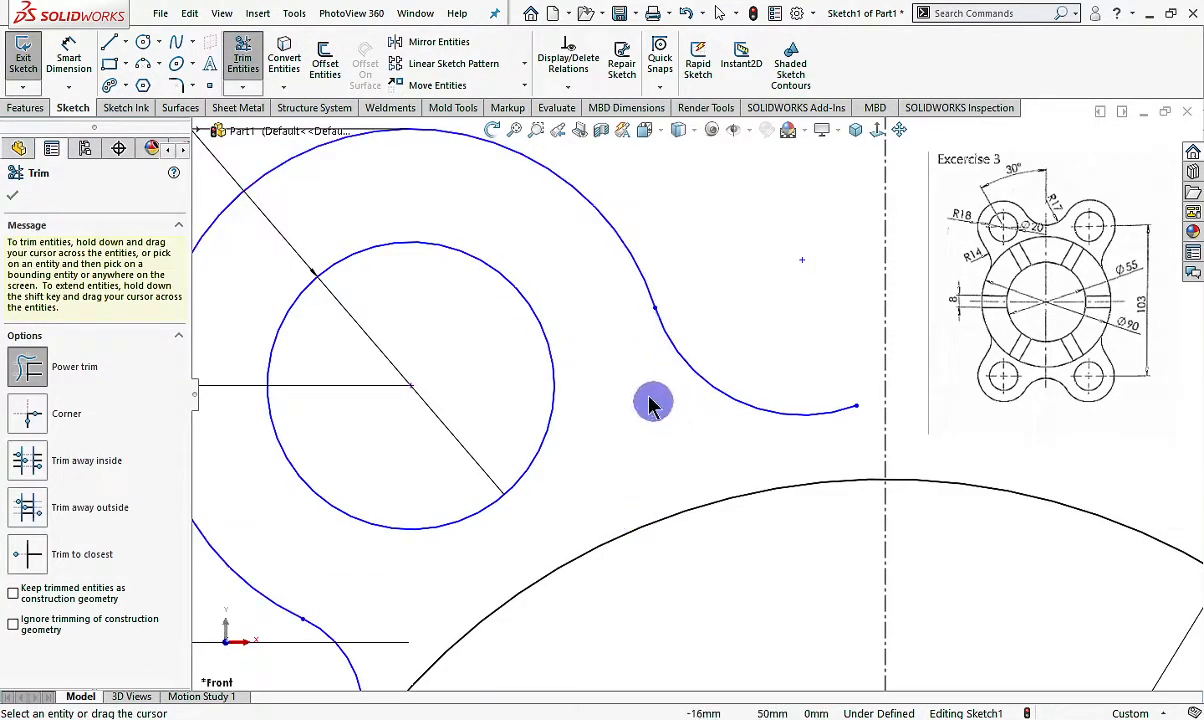
Set the radius of the arc between the lobe and the vertical centerline to 17 mm
{"action": "left_click", "coordinate": [72, 55]}
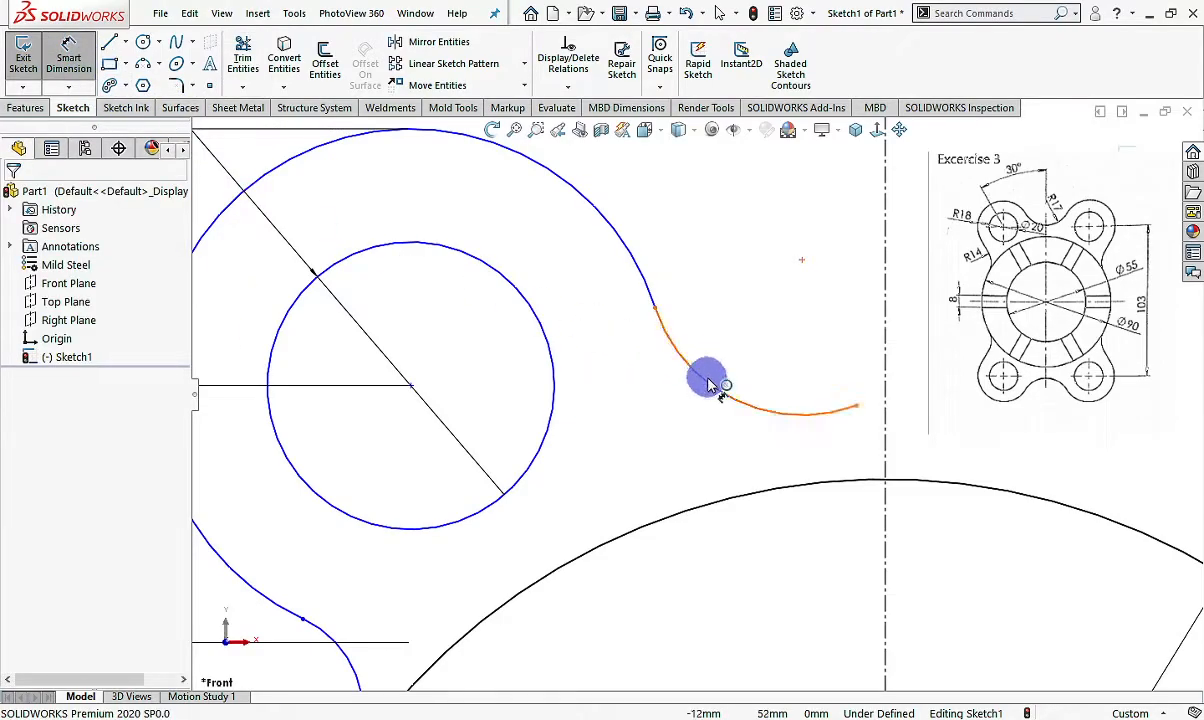
{"action": "left_click", "coordinate": [708, 384]}
{"action": "left_click", "coordinate": [723, 330]}
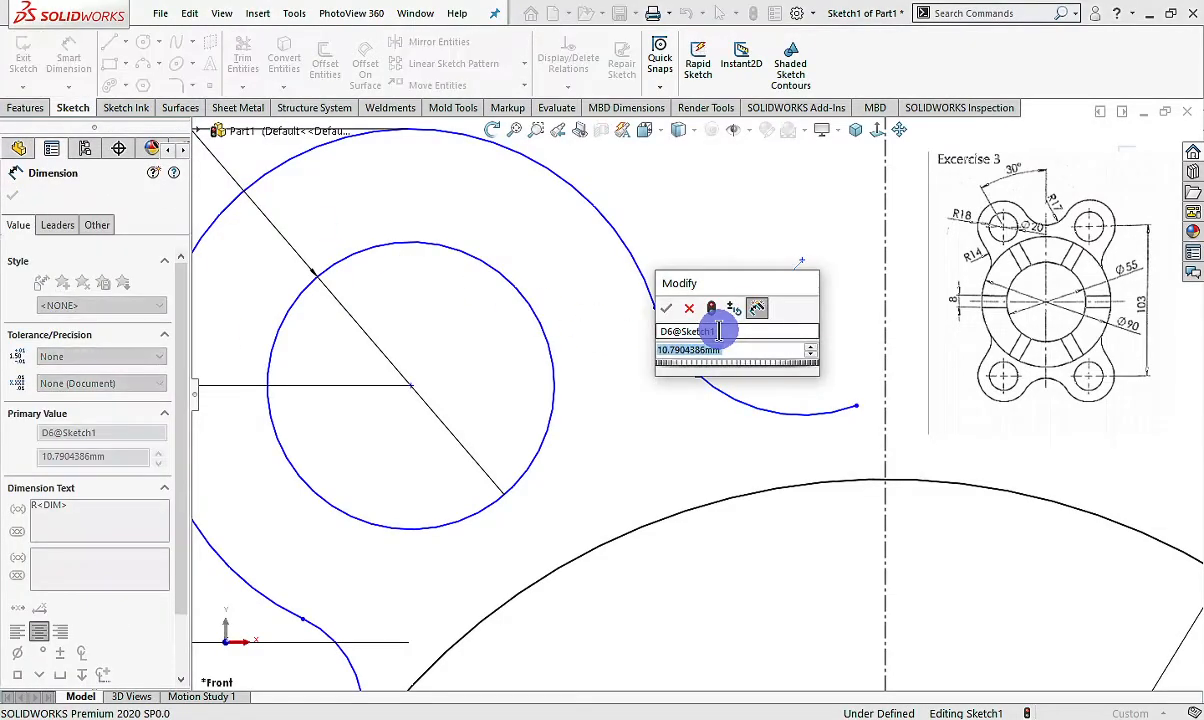
{"action": "type", "text": "17"}
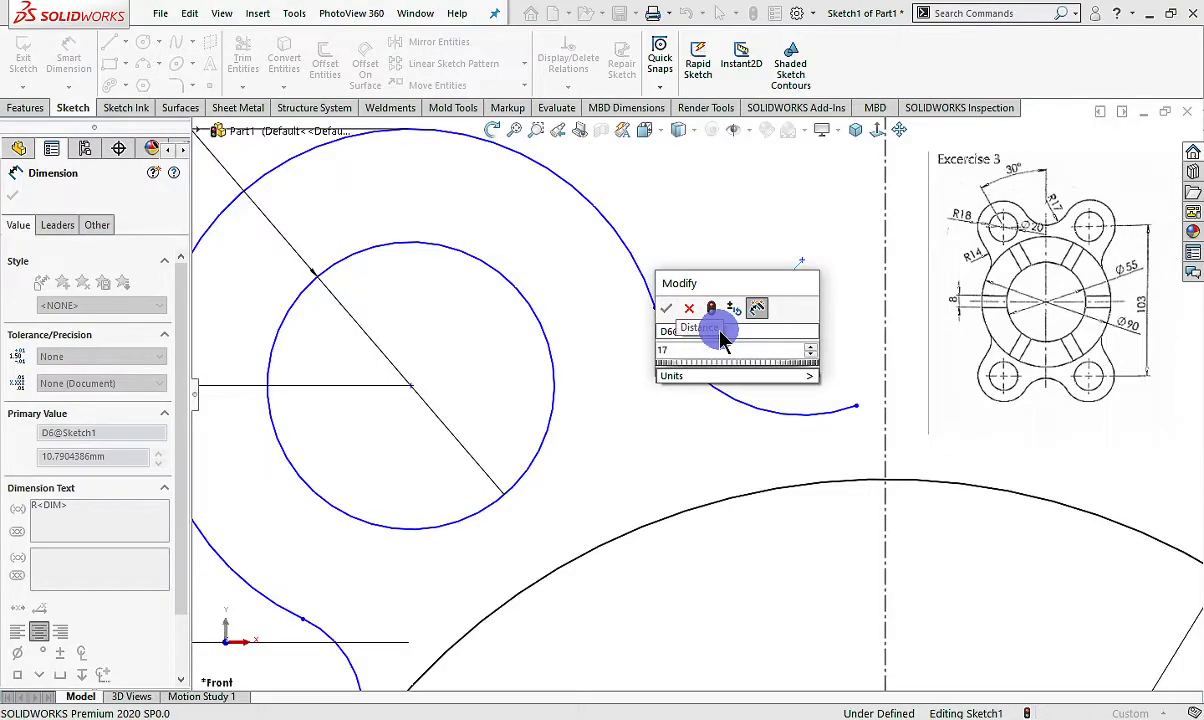
{"action": "key", "text": "Return"}
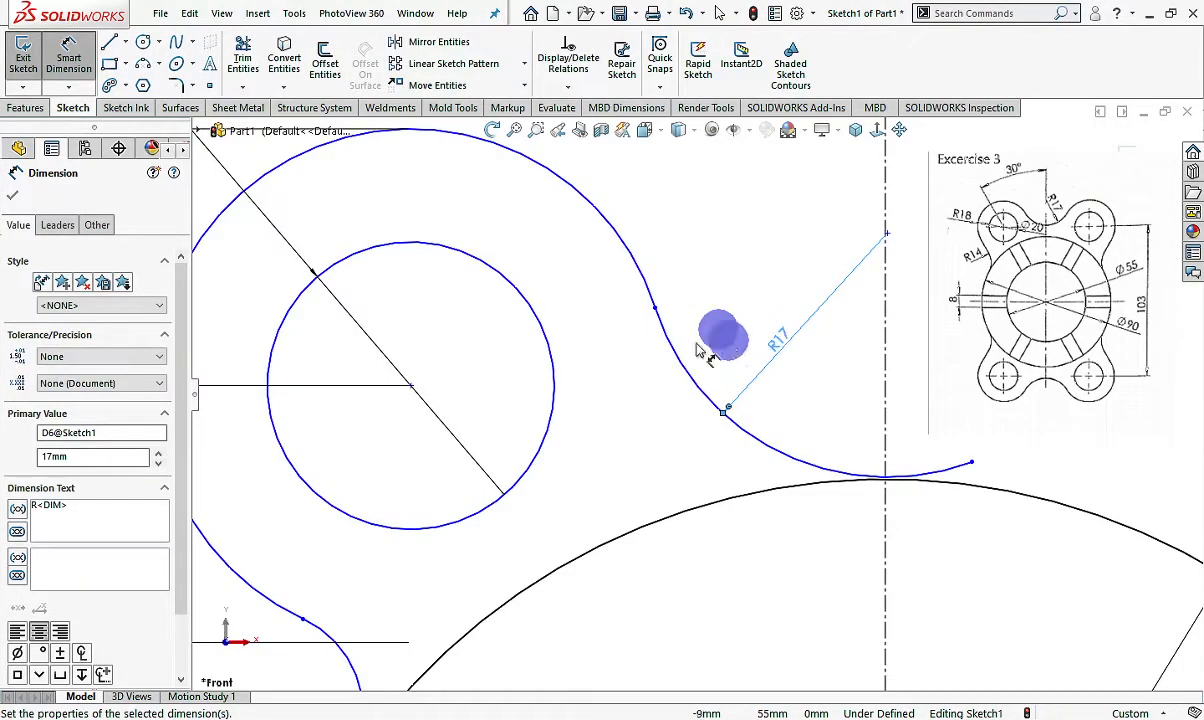
Move the 17 mm arc's free end onto the vertical centerline, above the 90 mm circle
{"action": "scroll", "coordinate": [608, 389], "scroll_direction": "up", "scroll_amount": 3}
{"action": "scroll", "coordinate": [608, 389], "scroll_direction": "up", "scroll_amount": 5}
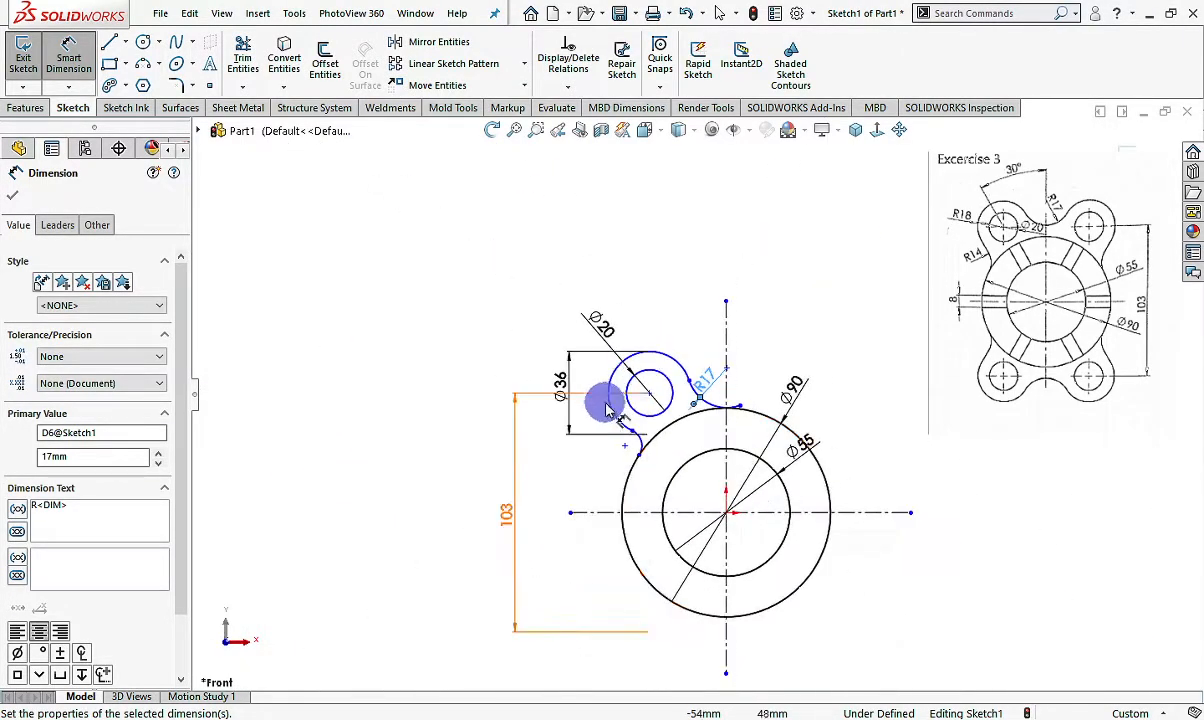
{"action": "left_click", "coordinate": [898, 131]}
{"action": "mouse_move", "coordinate": [855, 317]}
{"action": "left_mouse_down"}
{"action": "mouse_move", "coordinate": [607, 261]}
{"action": "mouse_move", "coordinate": [500, 280]}
{"action": "left_mouse_up"}
{"action": "scroll", "coordinate": [505, 280], "scroll_direction": "down", "scroll_amount": 3}
{"action": "key", "text": "Escape"}
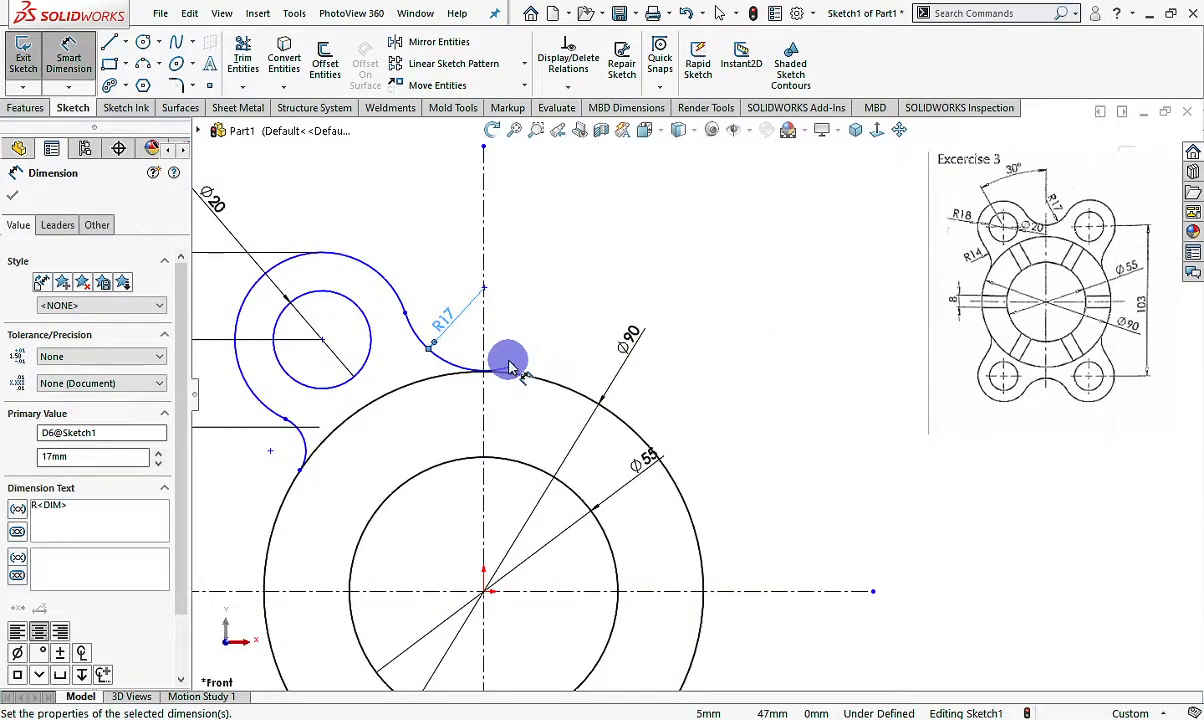
{"action": "key", "text": "Escape"}
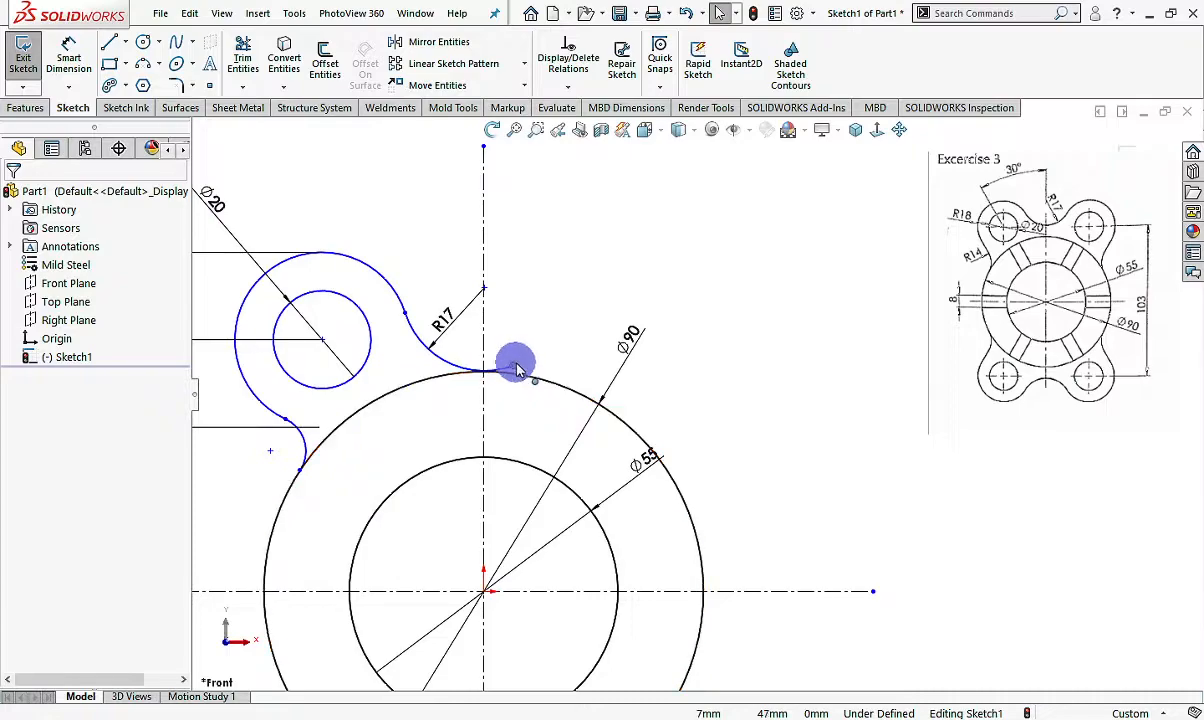
{"action": "mouse_move", "coordinate": [510, 373]}
{"action": "left_mouse_down"}
{"action": "mouse_move", "coordinate": [511, 344]}
{"action": "mouse_move", "coordinate": [508, 356]}
{"action": "left_mouse_up"}
{"action": "key", "text": "Escape"}
{"action": "scroll", "coordinate": [551, 341], "scroll_direction": "up", "scroll_amount": 3}
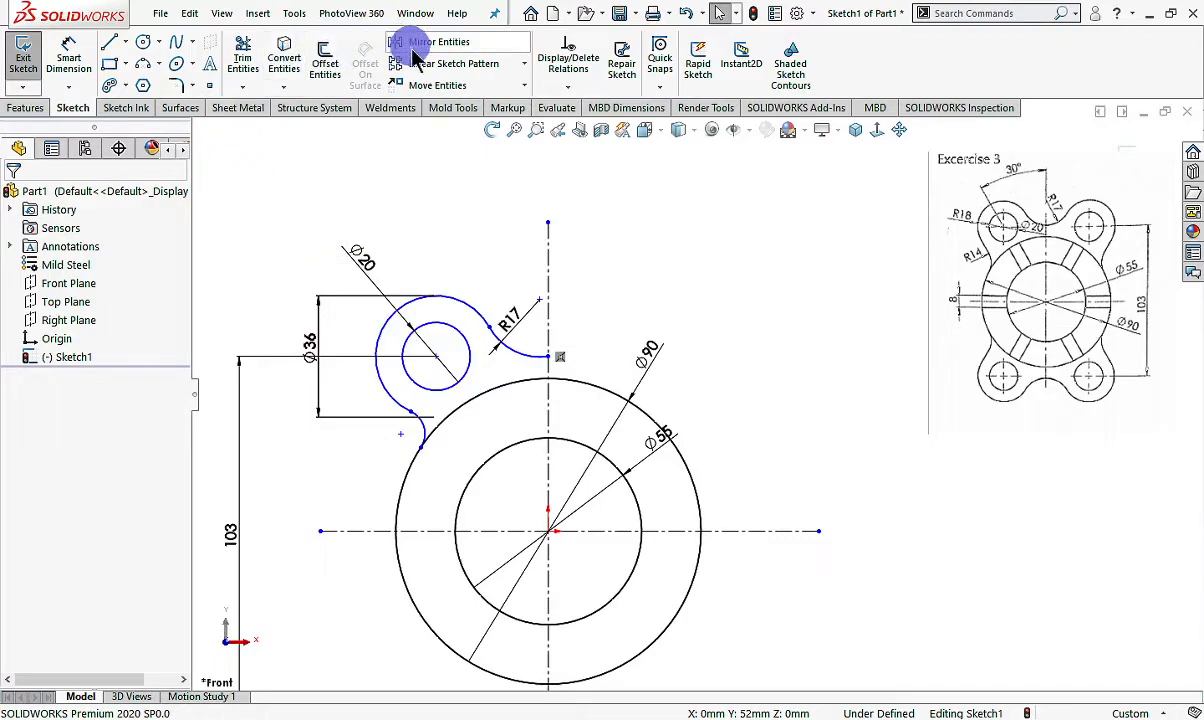
Mirror the 20 mm hole, the lobe's outer arc and both blend arcs about the vertical centerline
{"action": "left_click_drag", "start_coordinate": [281, 215], "coordinate": [578, 460]}
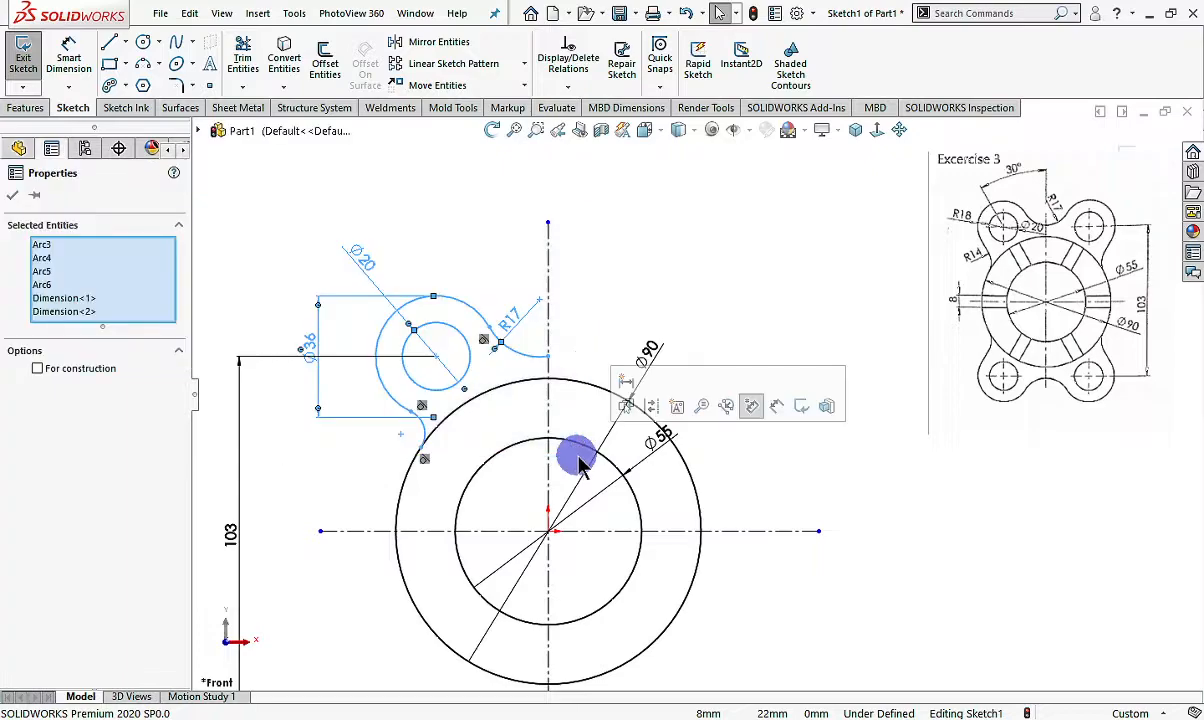
{"action": "left_click", "coordinate": [430, 41]}
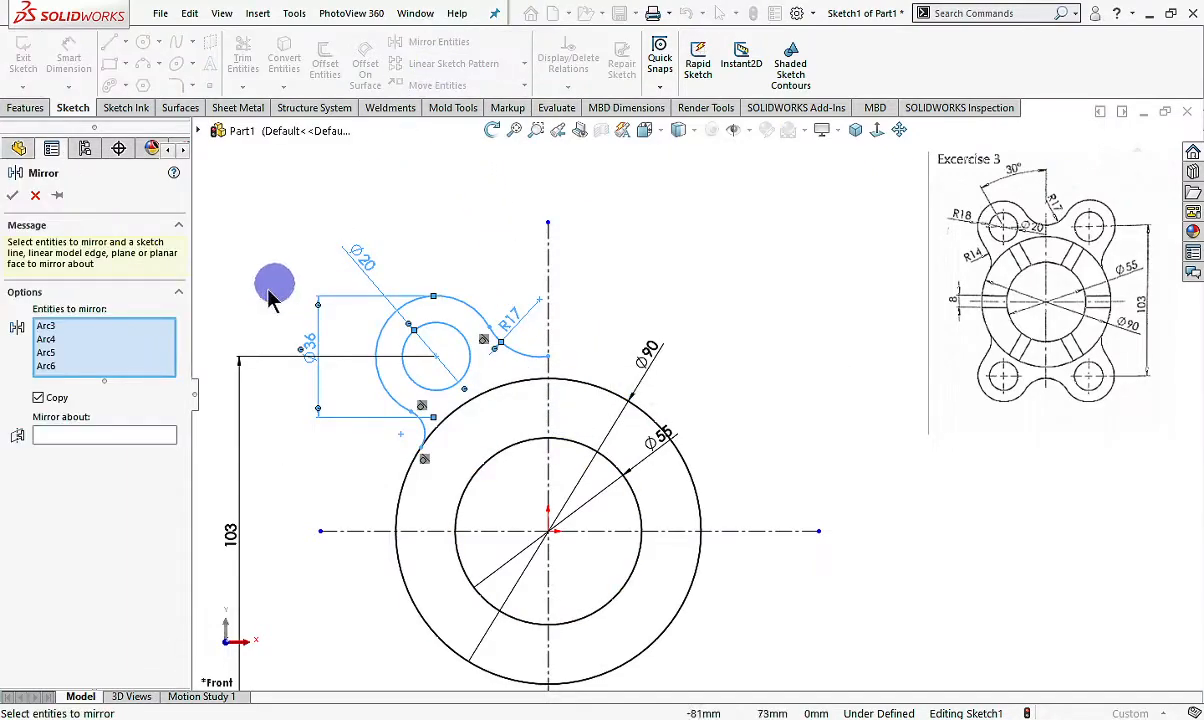
{"action": "left_click", "coordinate": [119, 437]}
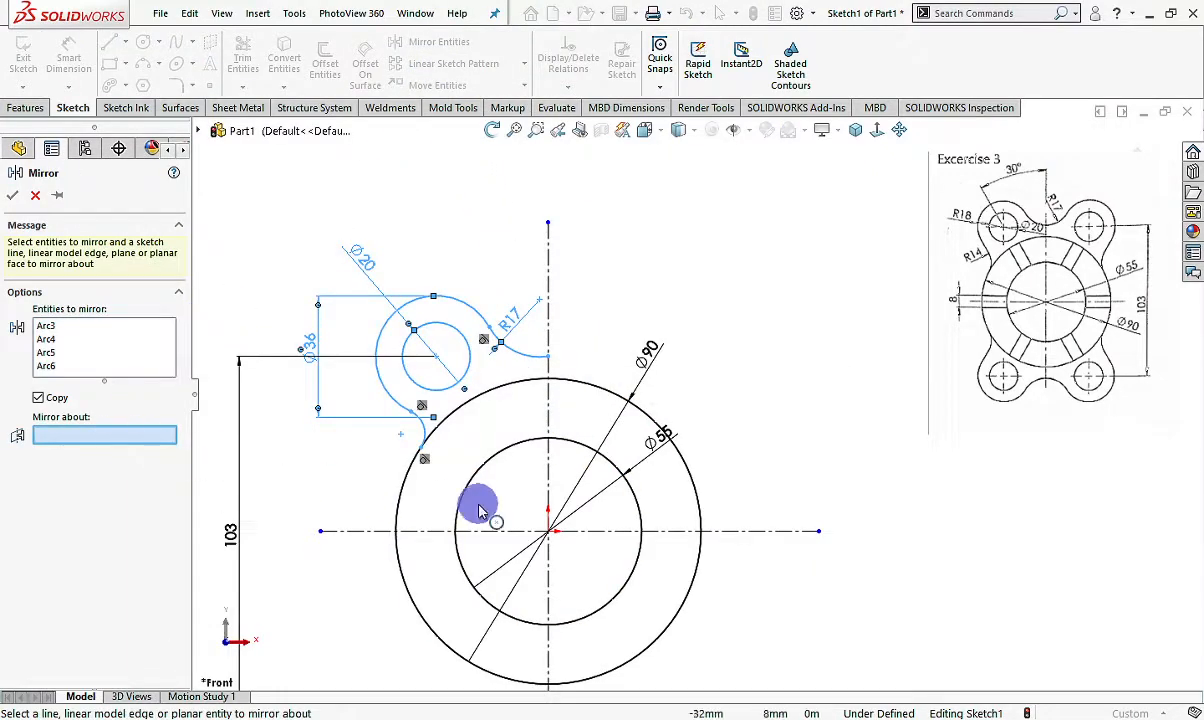
{"action": "left_click", "coordinate": [549, 487]}
{"action": "left_click", "coordinate": [15, 198]}
{"action": "scroll", "coordinate": [564, 317], "scroll_direction": "down", "scroll_amount": 2}
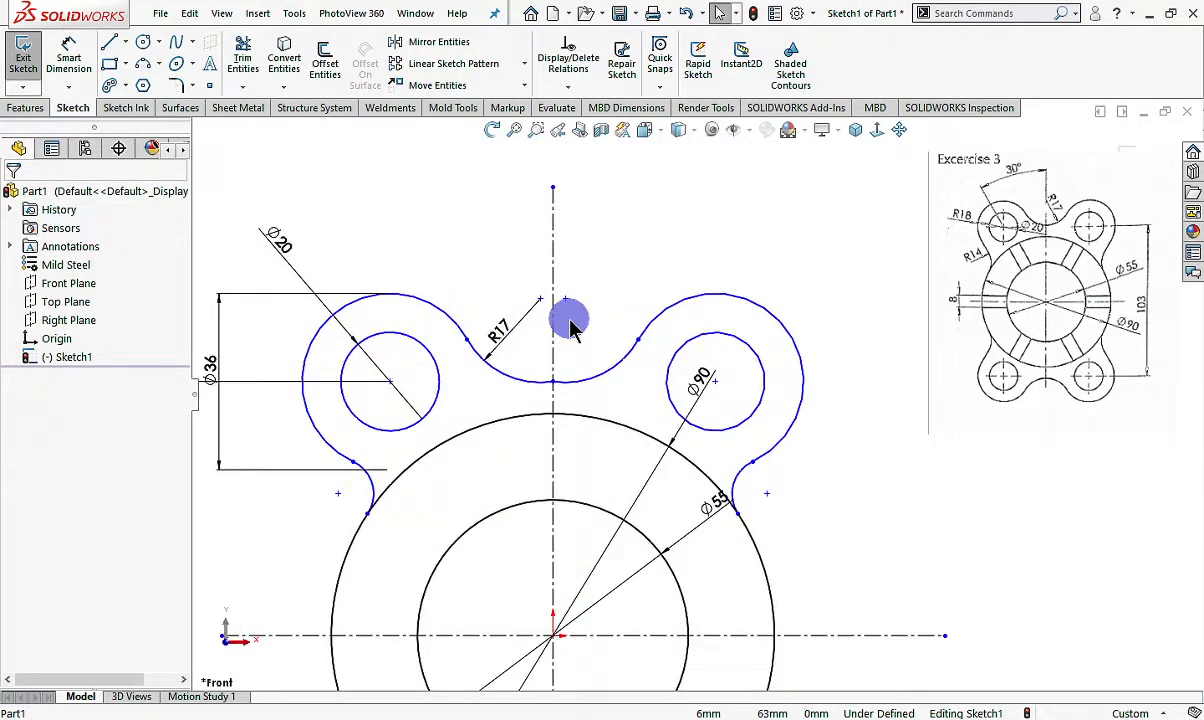
Make the 17 mm arc and its mirrored copy tangent to each other at the vertical centerline
{"action": "left_click", "coordinate": [553, 386]}
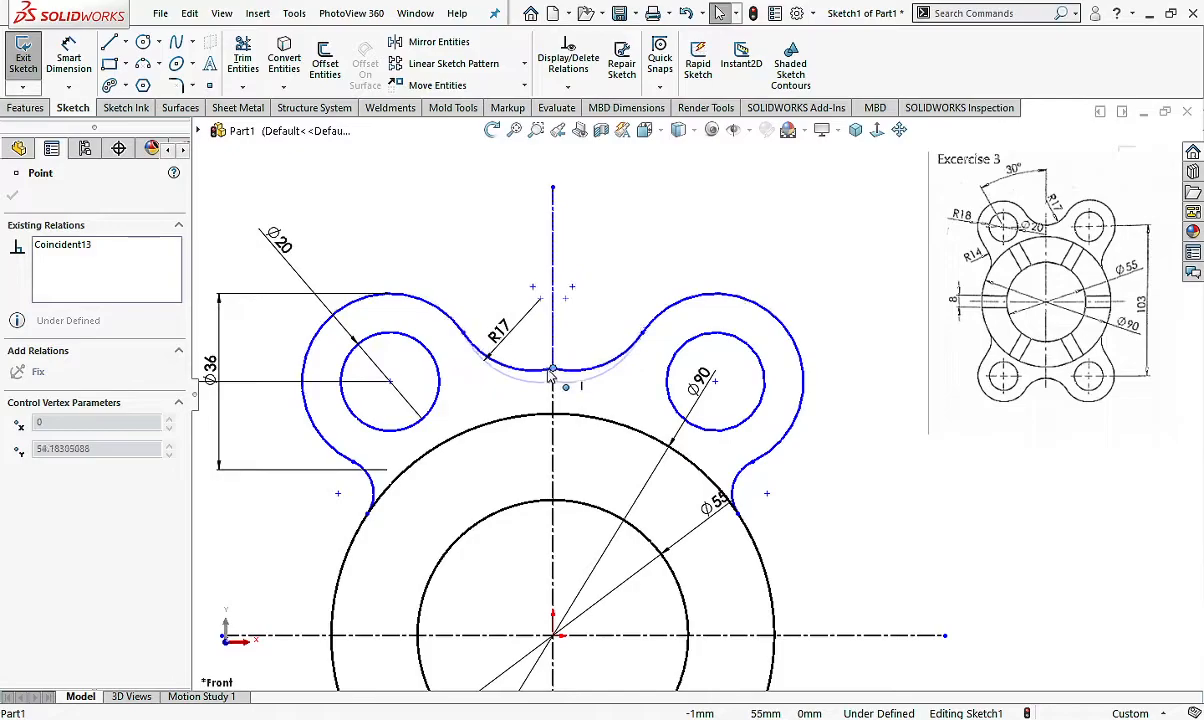
{"action": "key", "text": "Escape"}
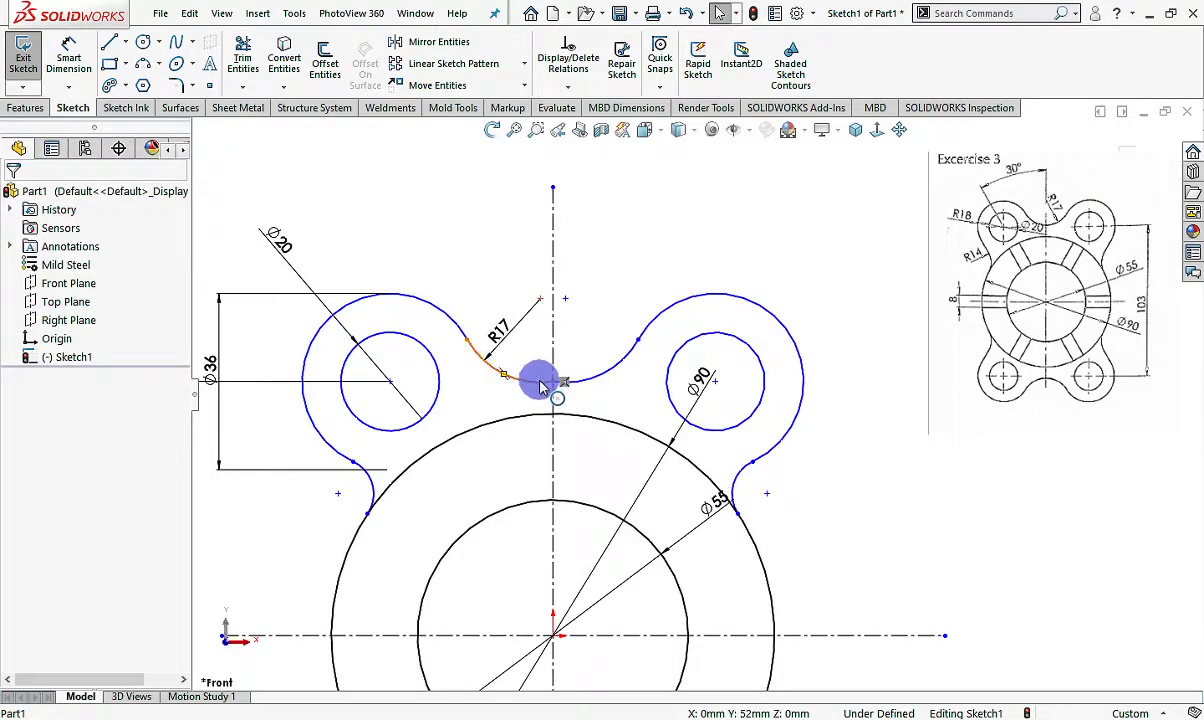
{"action": "left_click", "coordinate": [540, 388]}
{"action": "left_click", "coordinate": [588, 381], "text": "ctrl"}
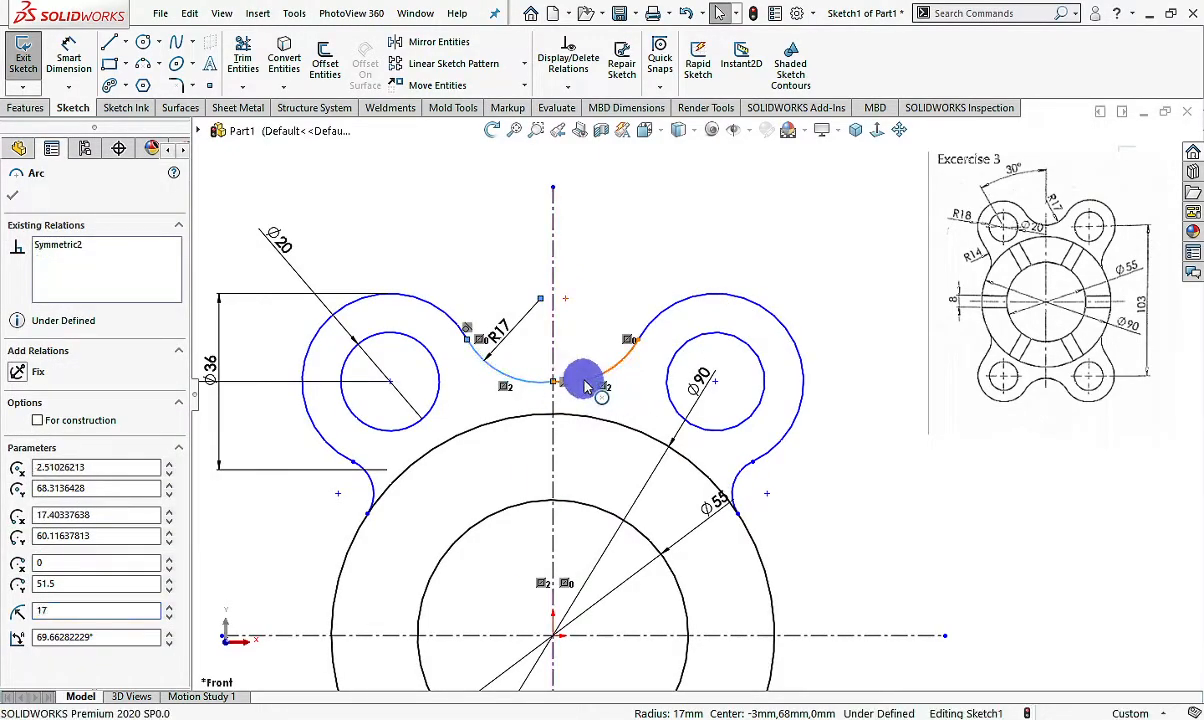
{"action": "left_click", "coordinate": [657, 305]}
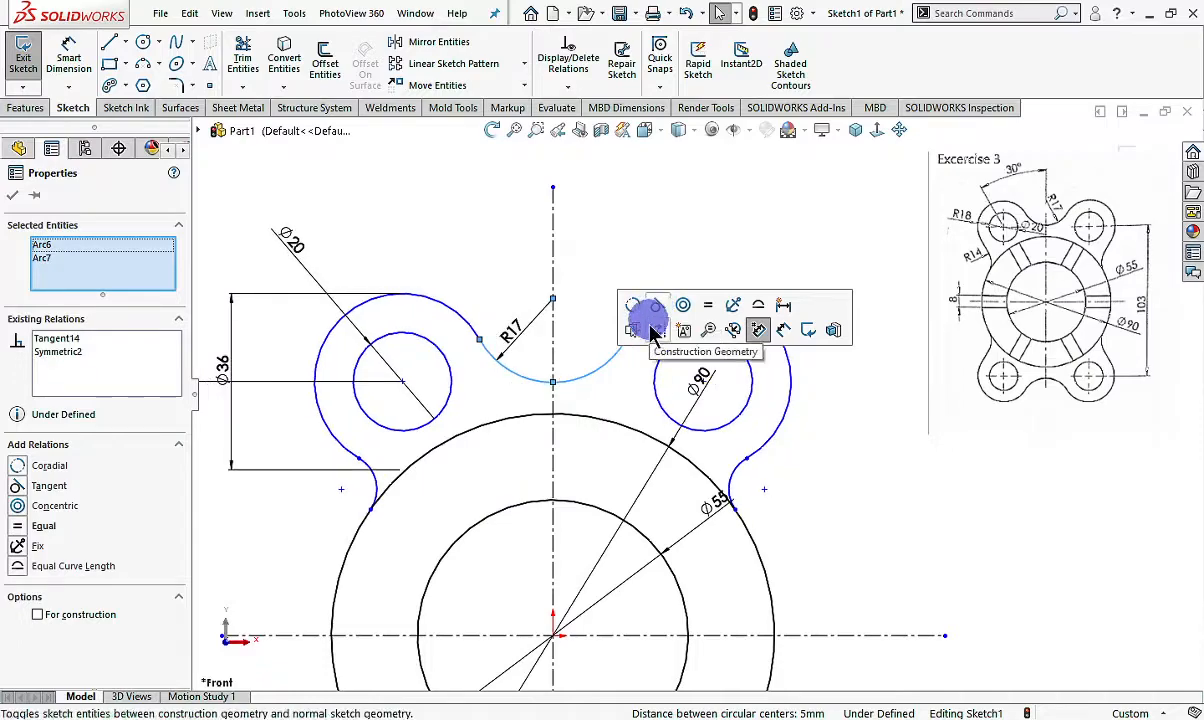
{"action": "left_click", "coordinate": [912, 398]}
{"action": "scroll", "coordinate": [907, 400], "scroll_direction": "up", "scroll_amount": 2}
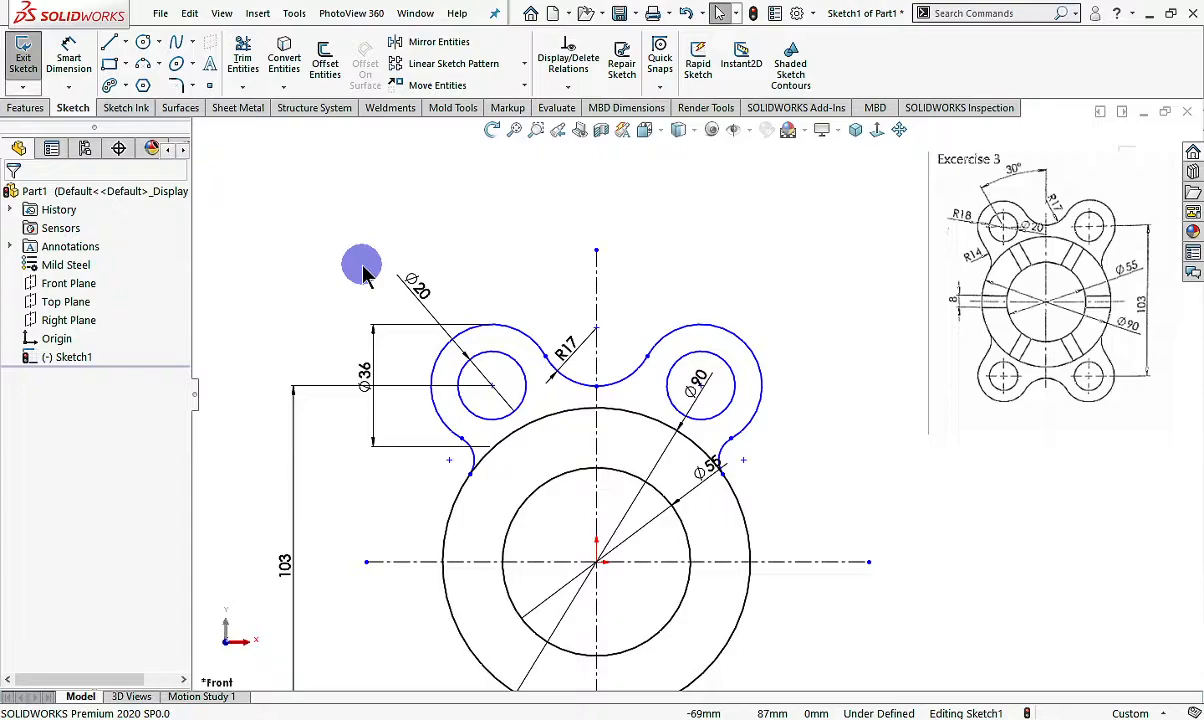
Set the radius of the blend arc between the upper-left lobe and the 90 mm circle to 14 mm
{"action": "left_click", "coordinate": [68, 56]}
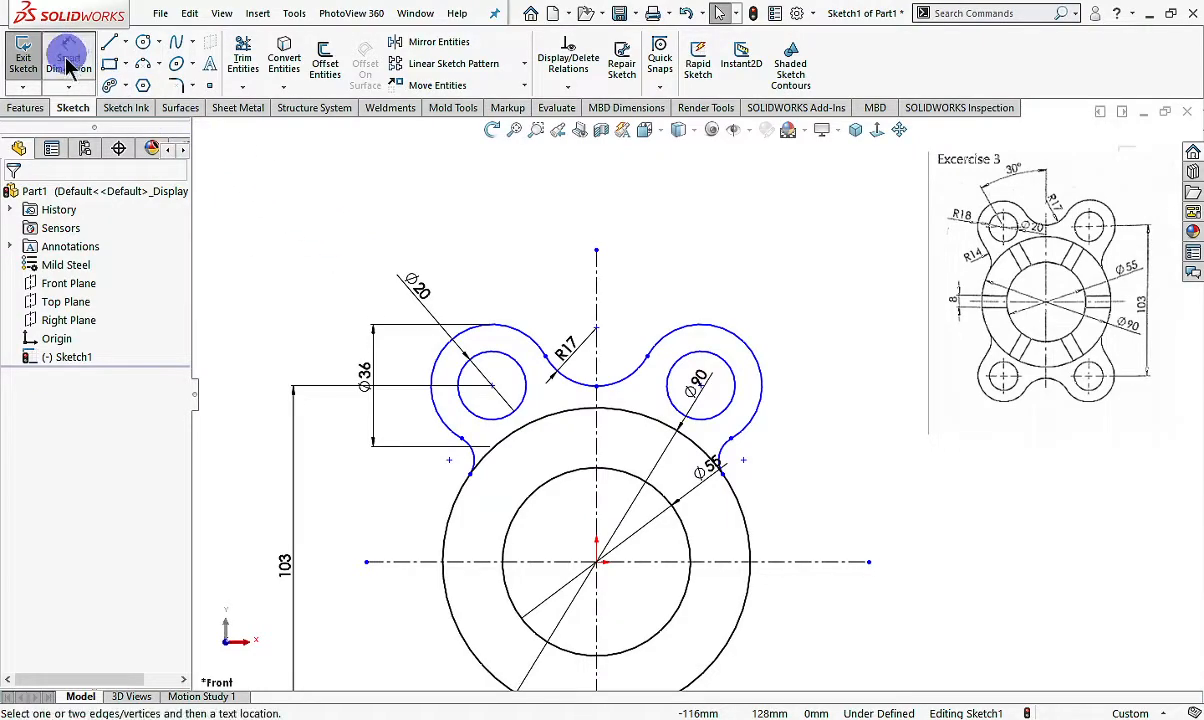
{"action": "left_click", "coordinate": [476, 454]}
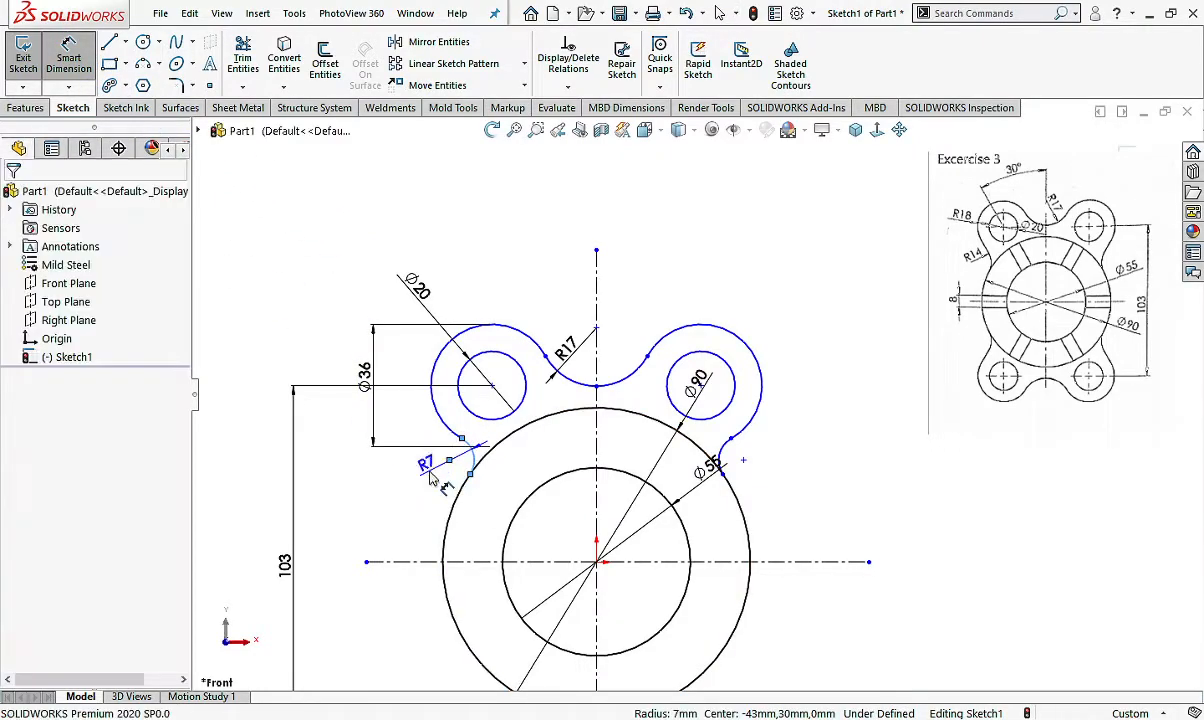
{"action": "left_click", "coordinate": [430, 463]}
{"action": "type", "text": "14"}
{"action": "key", "text": "Return"}
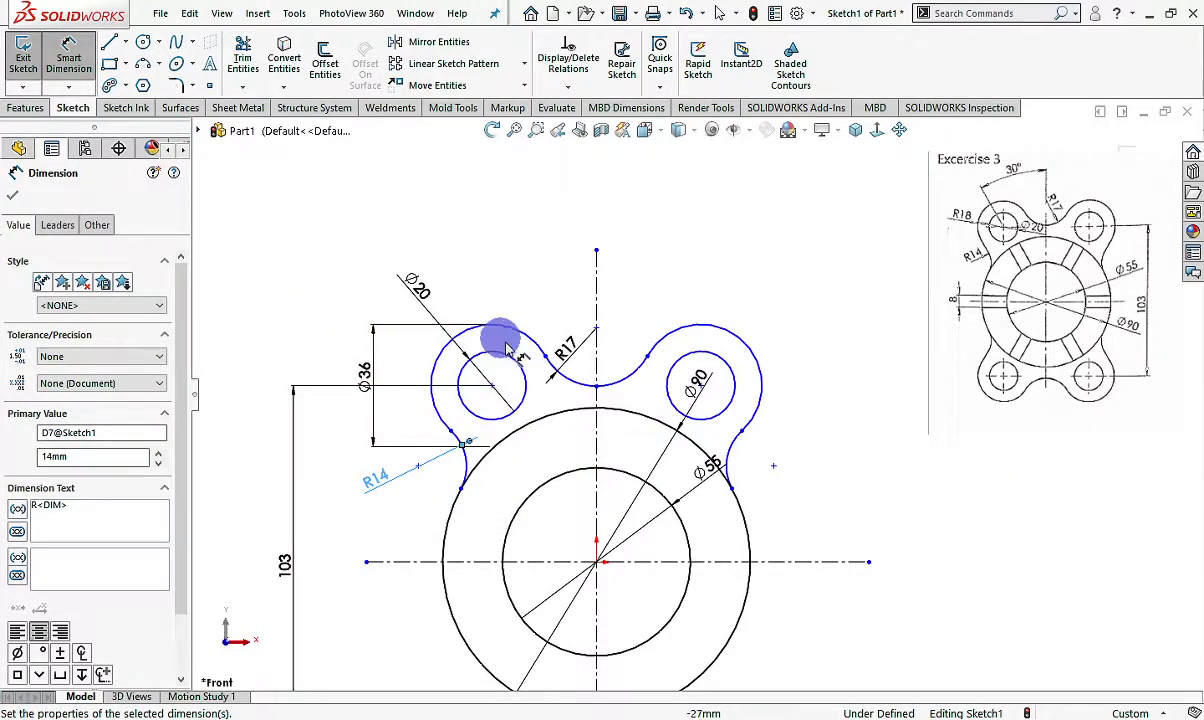
Shift the upper-left lobe's hole centre slightly toward the vertical centerline
{"action": "scroll", "coordinate": [470, 332], "scroll_direction": "down", "scroll_amount": 2}
{"action": "key", "text": "Escape"}
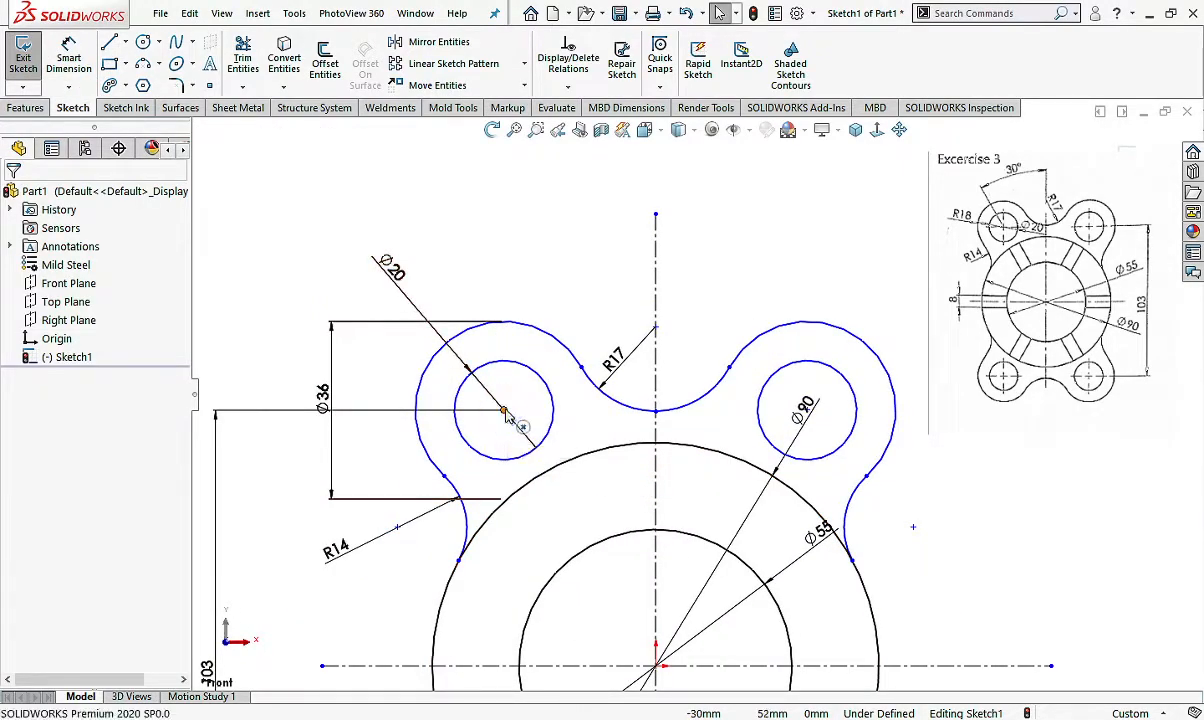
{"action": "left_click", "coordinate": [505, 412]}
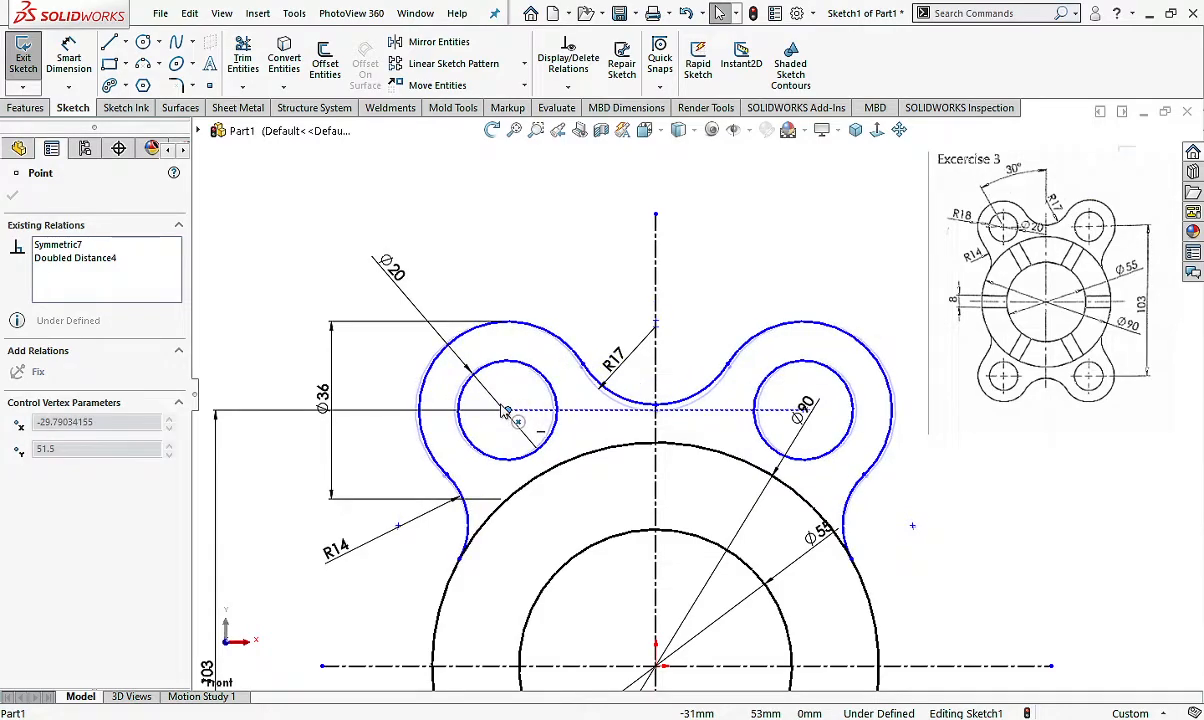
{"action": "left_click_drag", "start_coordinate": [502, 407], "coordinate": [505, 409]}
Draw a construction centerline from the centre of the upper-left 20 mm hole to the origin
{"action": "left_click", "coordinate": [110, 64]}
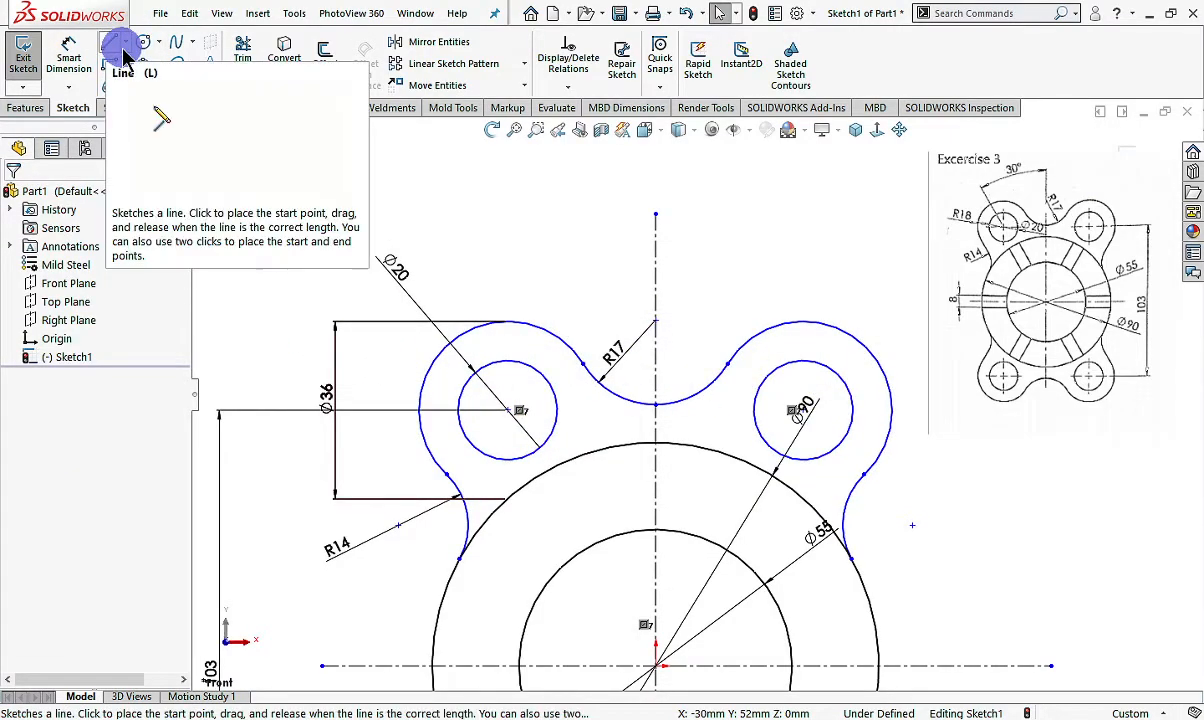
{"action": "left_click", "coordinate": [126, 44]}
{"action": "left_click", "coordinate": [150, 84]}
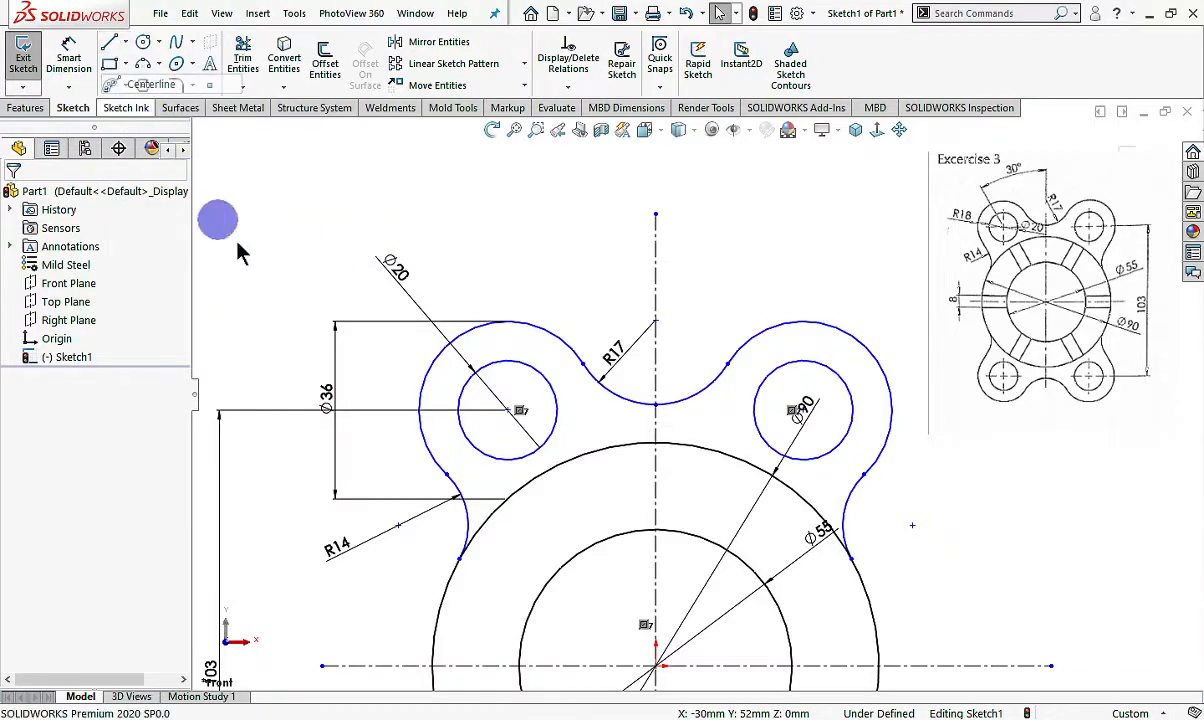
{"action": "left_click", "coordinate": [508, 411]}
{"action": "scroll", "coordinate": [508, 411], "scroll_direction": "up", "scroll_amount": 3}
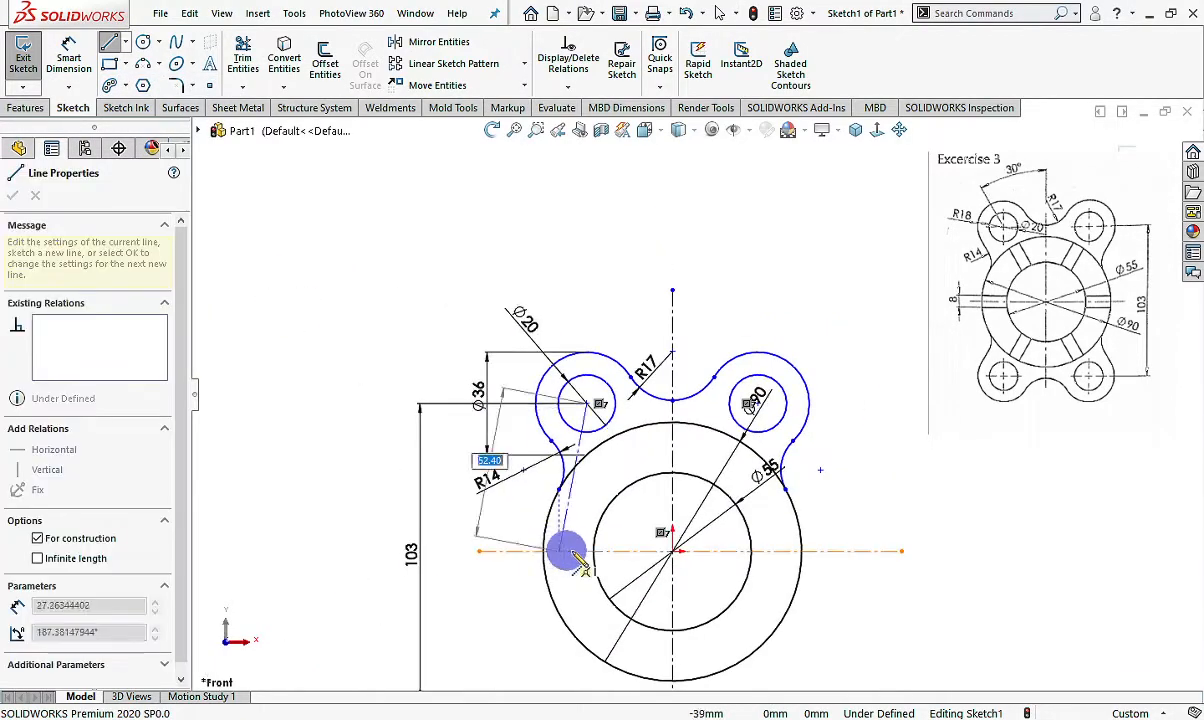
{"action": "left_click", "coordinate": [673, 551]}
{"action": "key", "text": "Escape"}
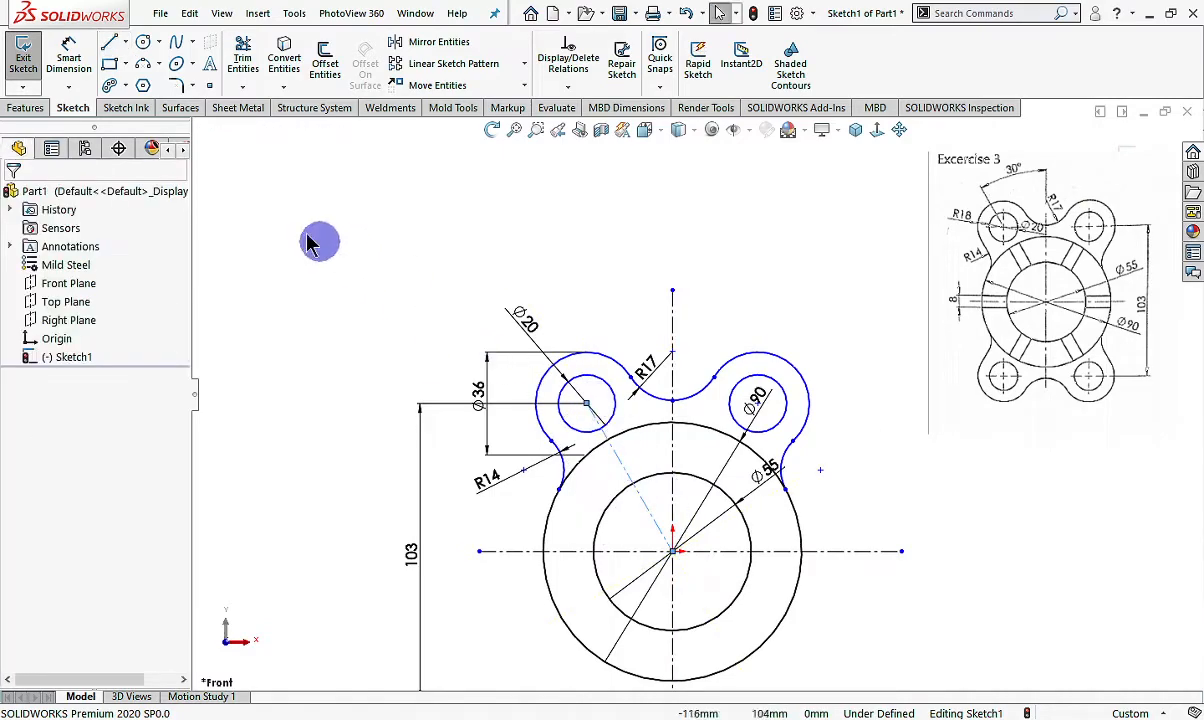
Dimension the angle between the slanted centerline and the vertical centerline as 30°
{"action": "left_click", "coordinate": [88, 66]}
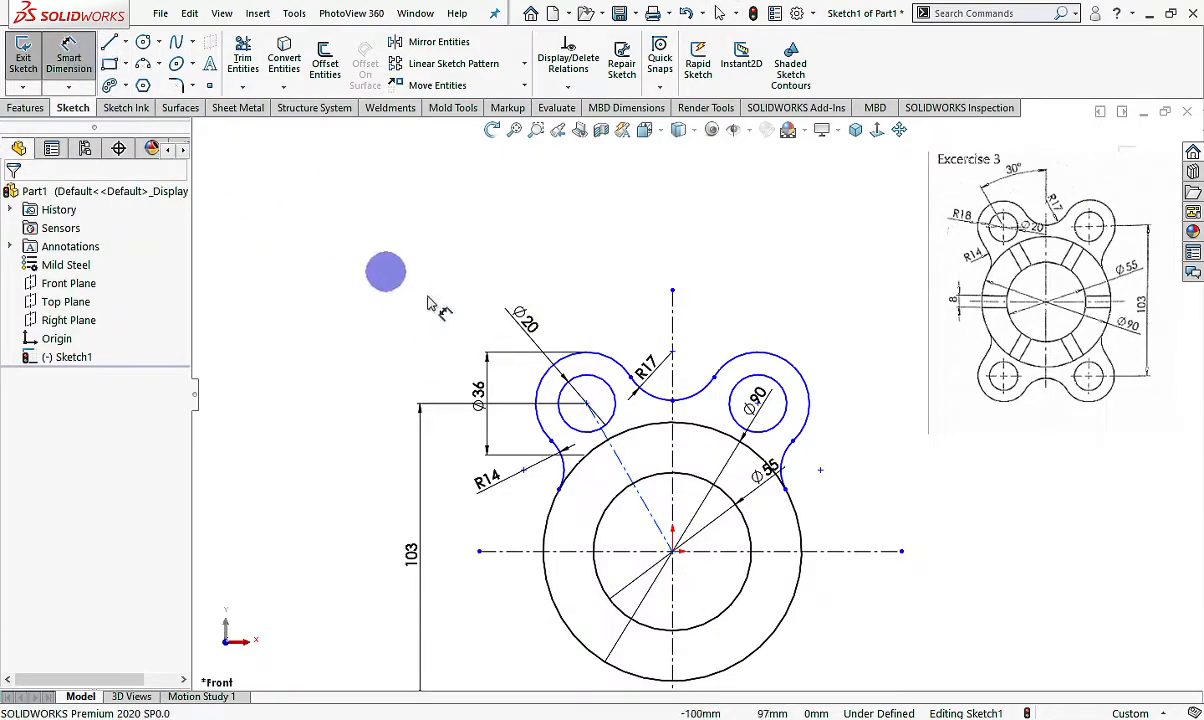
{"action": "left_click", "coordinate": [617, 463]}
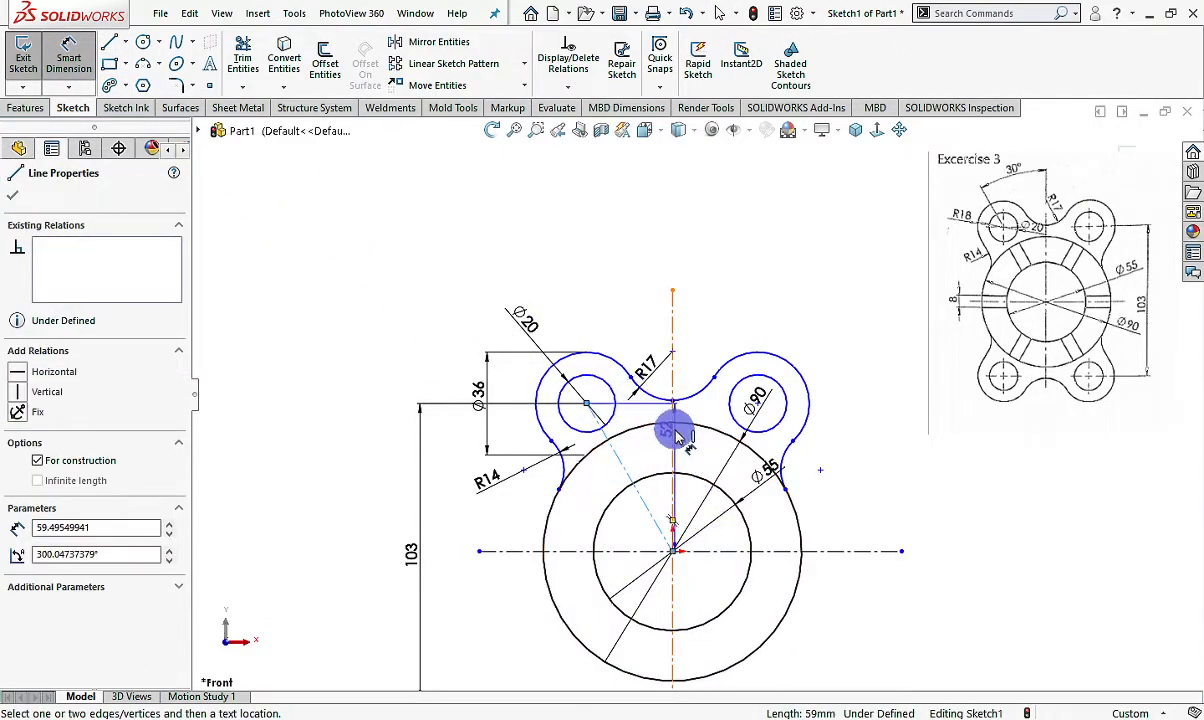
{"action": "left_click", "coordinate": [676, 441]}
{"action": "left_click", "coordinate": [597, 278]}
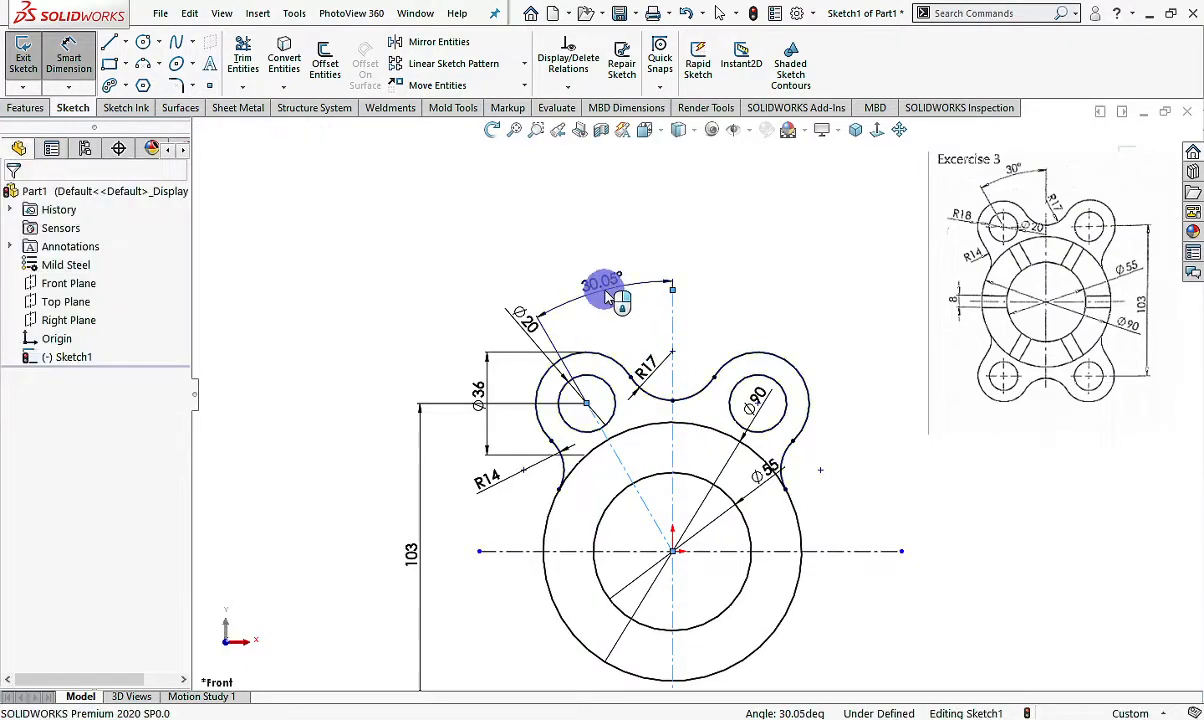
{"action": "type", "text": "30.04737379deg"}
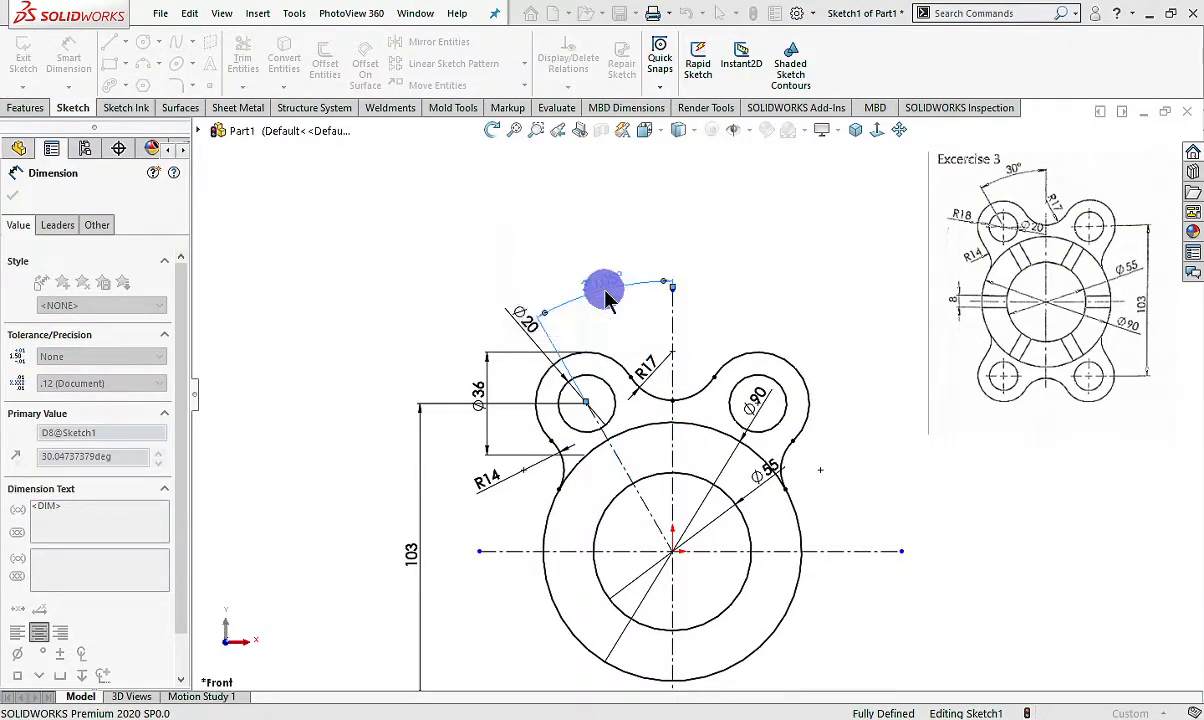
{"action": "key", "text": "Return"}
{"action": "key", "text": "Escape"}
Mirror both upper lobes with their holes and blend arcs about the horizontal centerline
{"action": "left_click_drag", "start_coordinate": [442, 321], "coordinate": [852, 512]}
{"action": "left_click", "coordinate": [440, 41]}
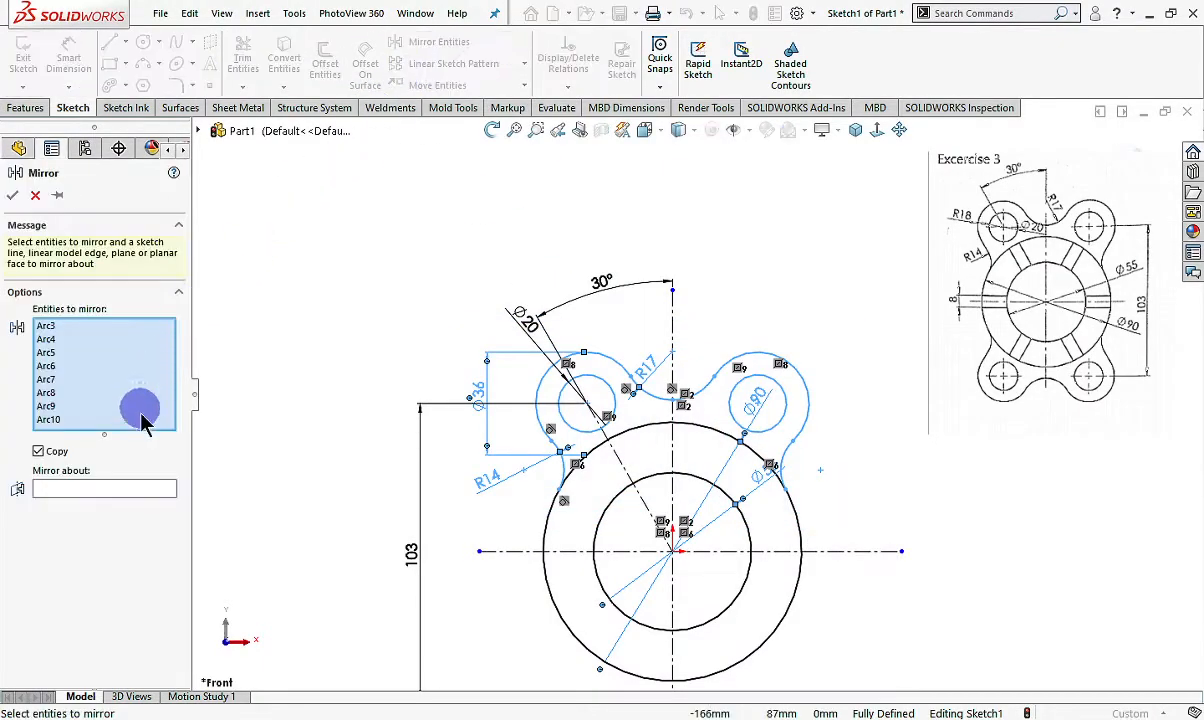
{"action": "left_click", "coordinate": [120, 488]}
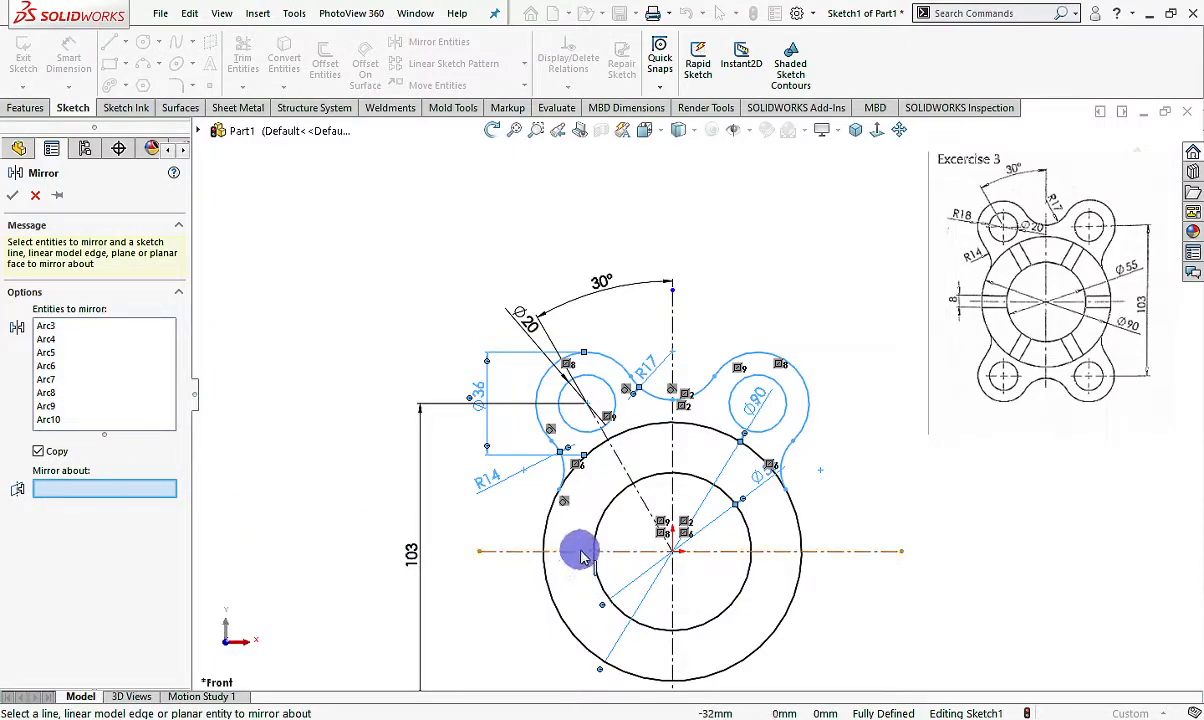
{"action": "left_click", "coordinate": [581, 551]}
{"action": "scroll", "coordinate": [500, 395], "scroll_direction": "up", "scroll_amount": 2}
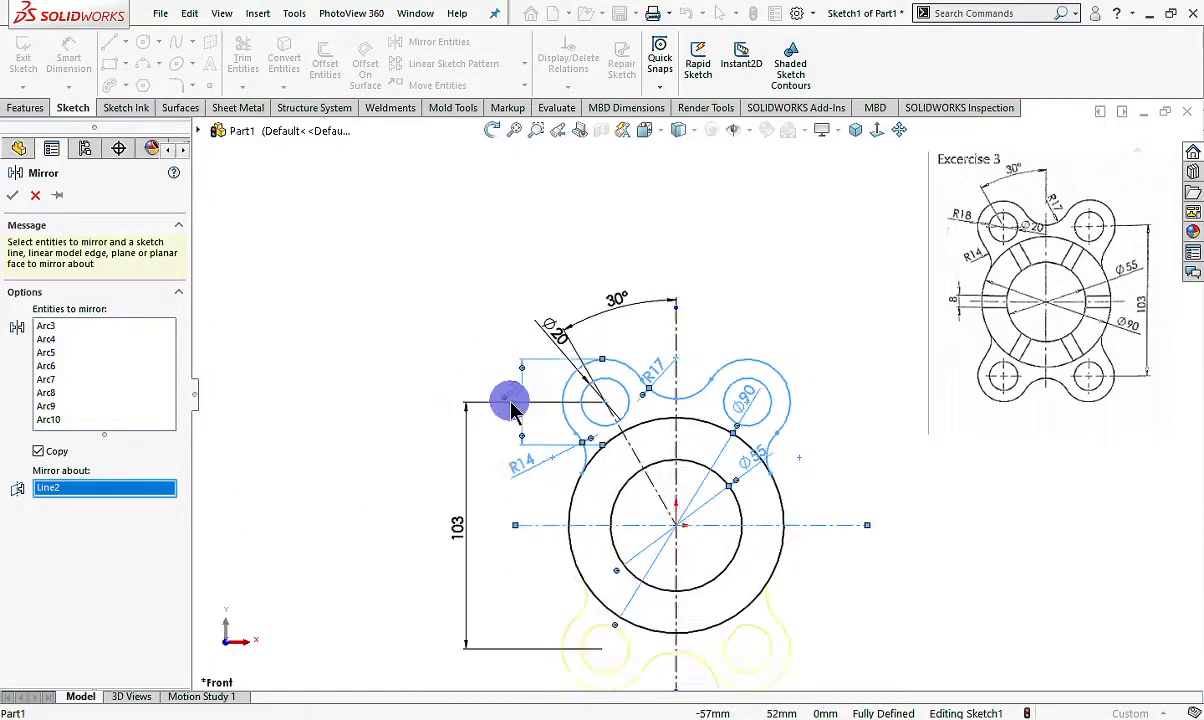
{"action": "left_click", "coordinate": [17, 204]}
{"action": "left_click", "coordinate": [900, 135]}
{"action": "left_click_drag", "start_coordinate": [834, 329], "coordinate": [645, 246]}
{"action": "scroll", "coordinate": [491, 410], "scroll_direction": "down", "scroll_amount": 2}
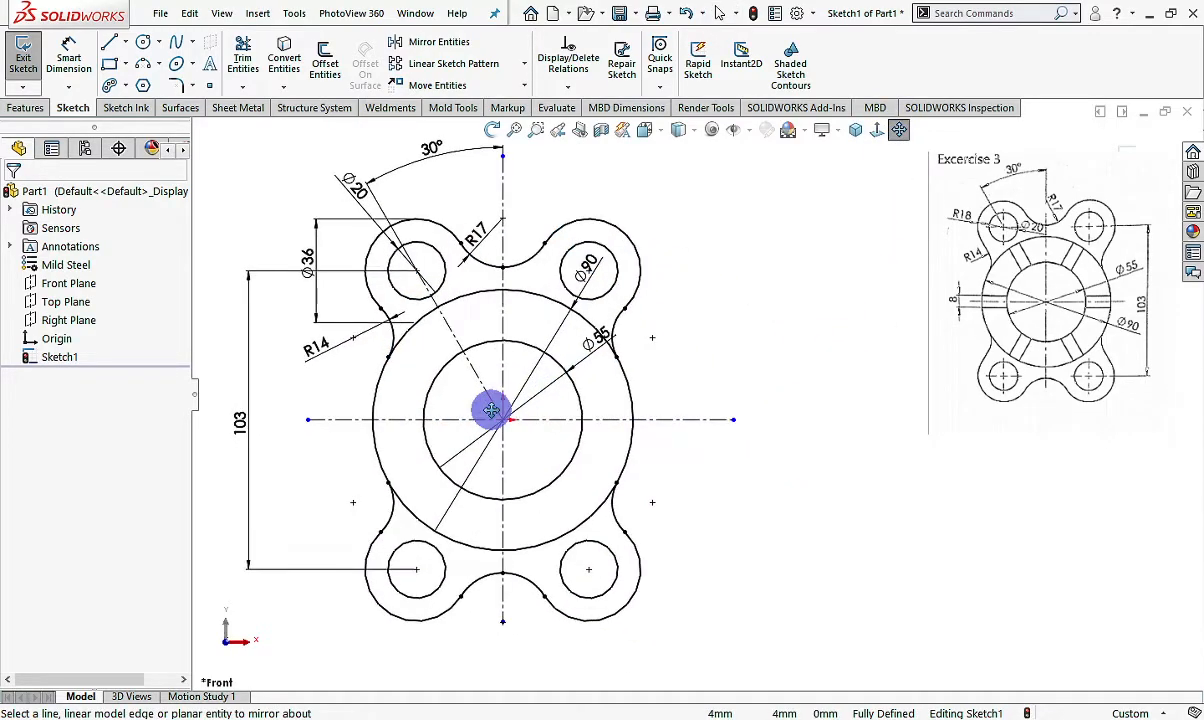
{"action": "scroll", "coordinate": [554, 446], "scroll_direction": "down", "scroll_amount": 2}
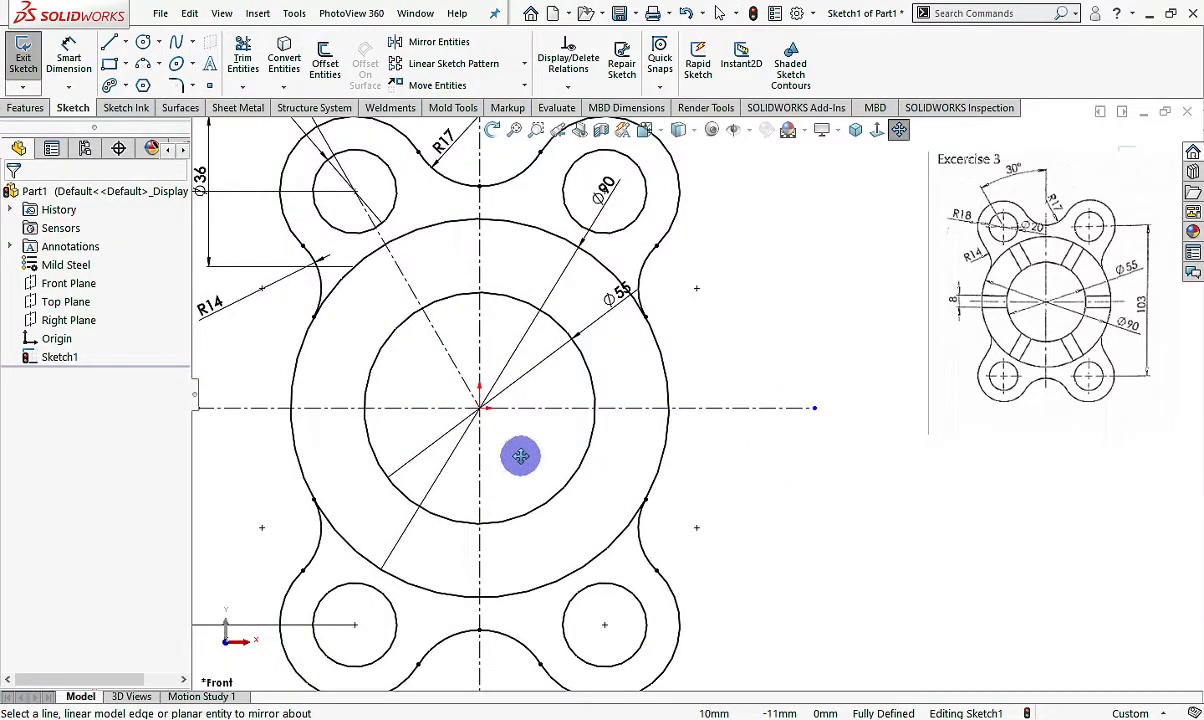
{"action": "scroll", "coordinate": [520, 456], "scroll_direction": "up", "scroll_amount": 1}
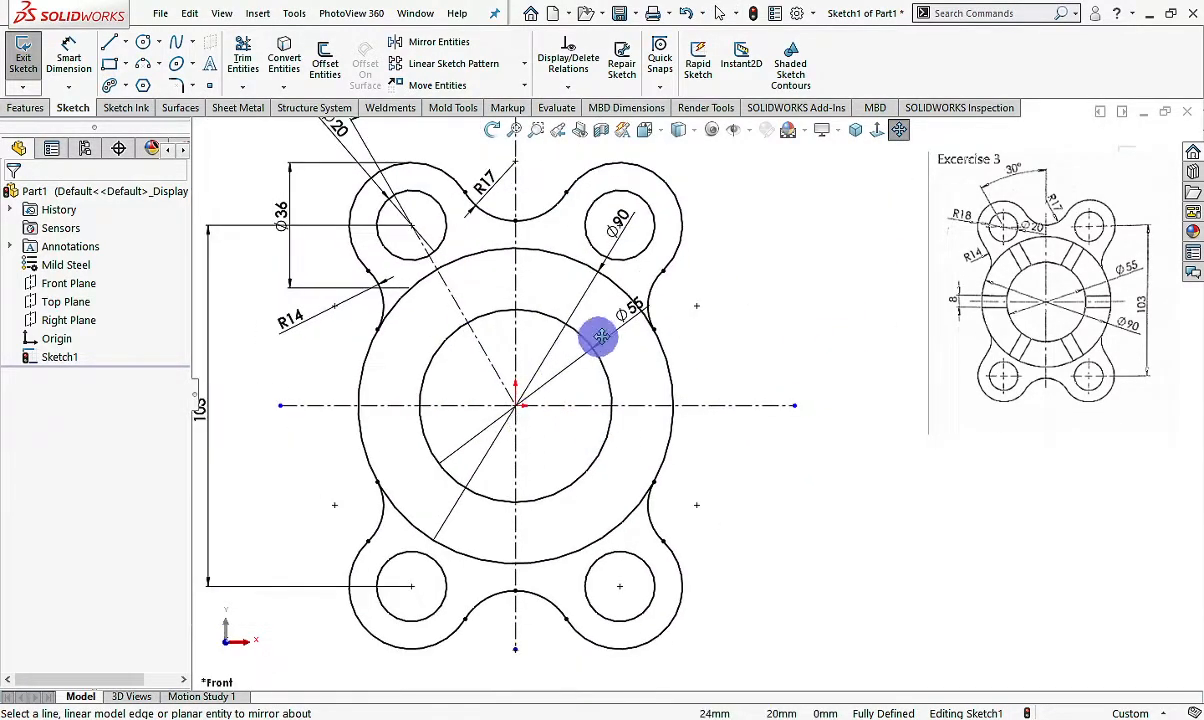
{"action": "left_click", "coordinate": [115, 60]}
{"action": "scroll", "coordinate": [650, 372], "scroll_direction": "down", "scroll_amount": 2}
{"action": "left_click", "coordinate": [596, 390]}
{"action": "key", "text": "Escape"}
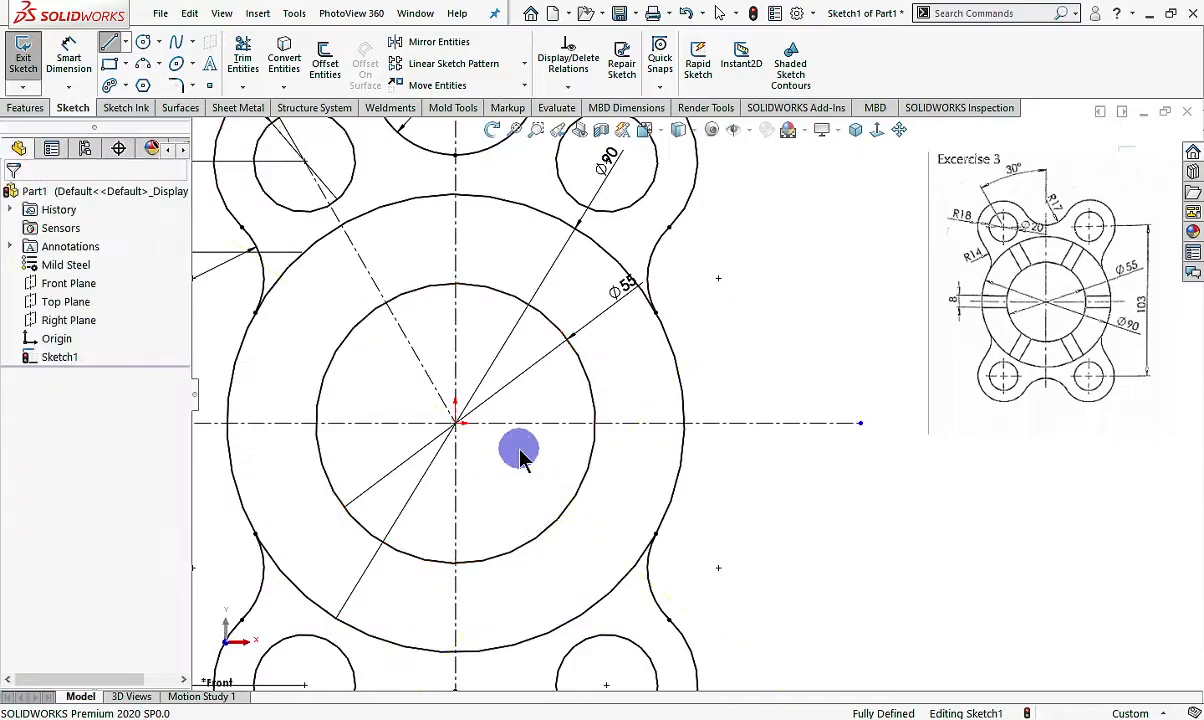
Draw a horizontal line about 18 mm long from the 55 mm circle to the 90 mm circle, above the horizontal centerline on the right side
{"action": "left_click", "coordinate": [110, 42]}
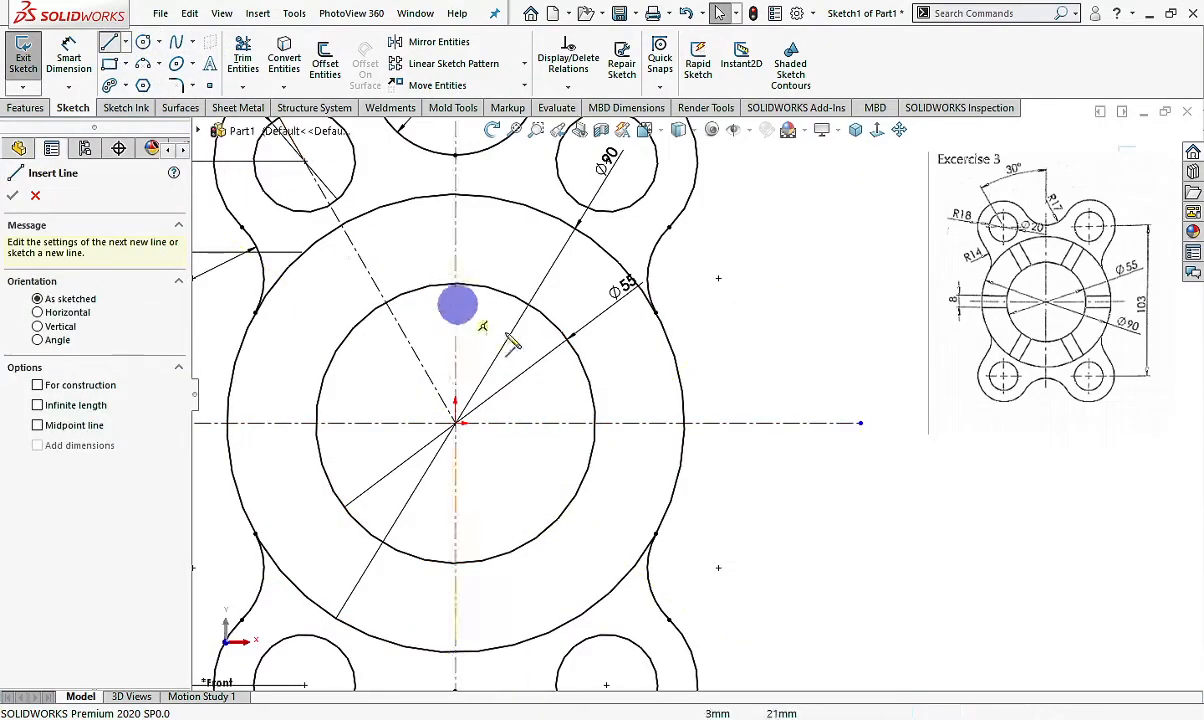
{"action": "left_click", "coordinate": [586, 373]}
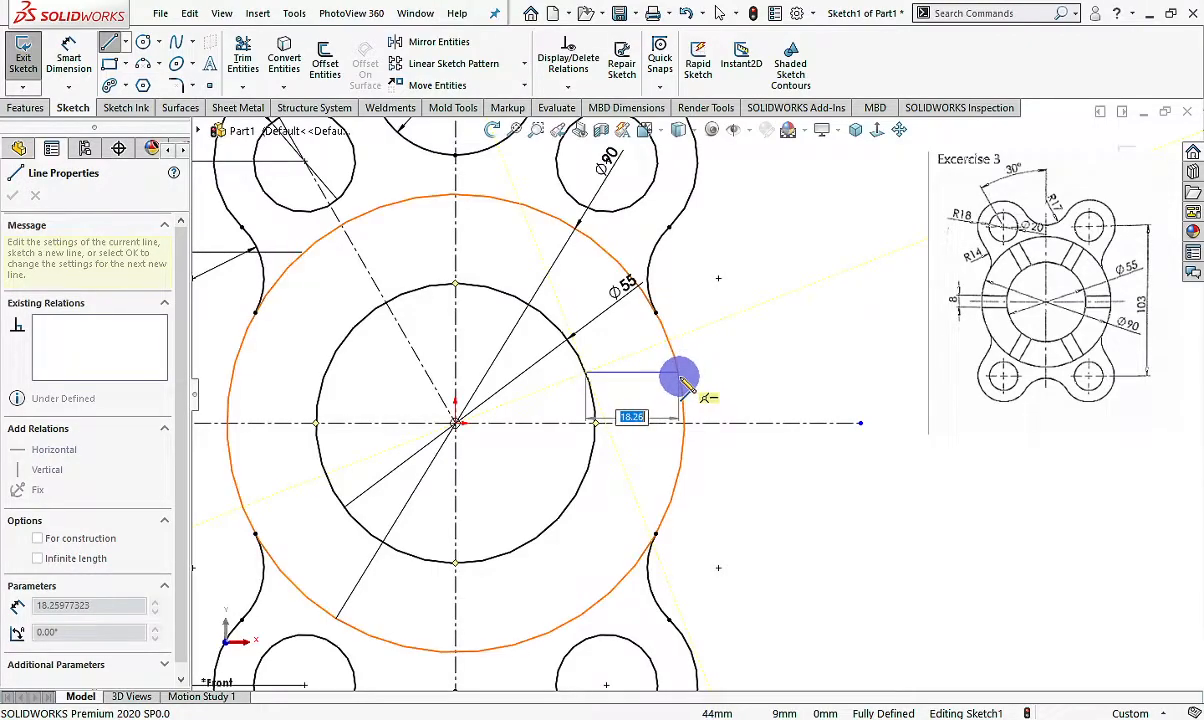
{"action": "left_click", "coordinate": [679, 375]}
{"action": "key", "text": "Escape"}
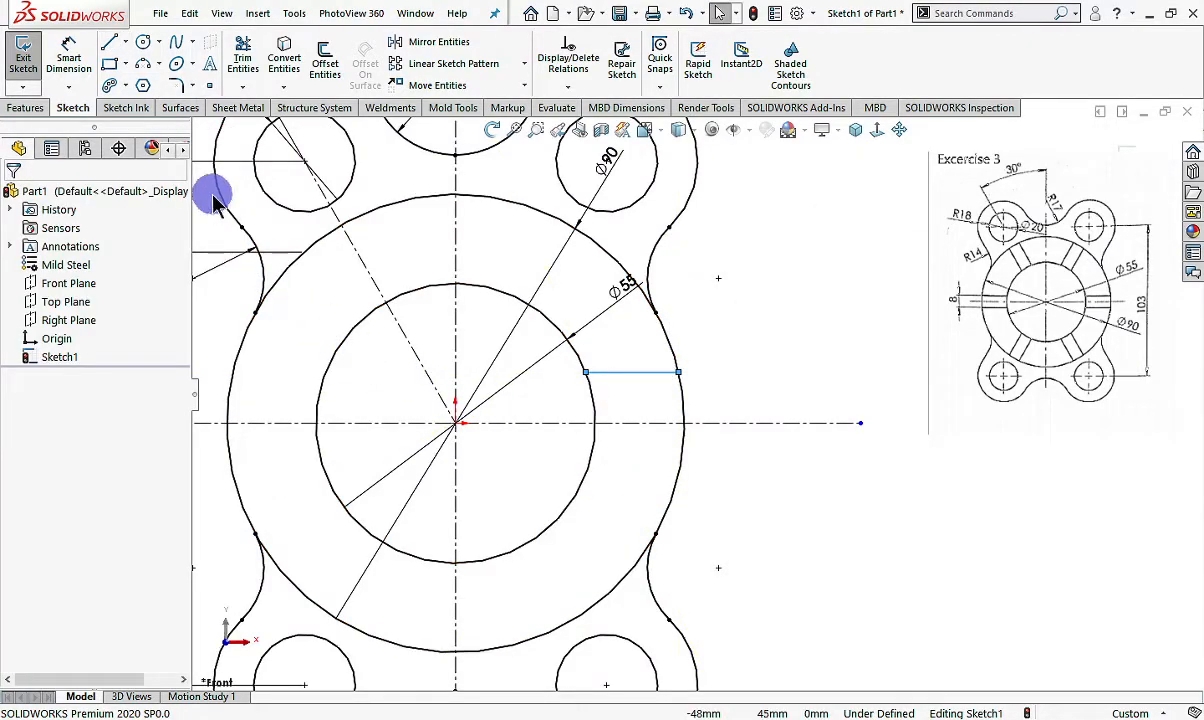
Mirror the short horizontal line between the two circles about the horizontal centerline
{"action": "left_click", "coordinate": [430, 41]}
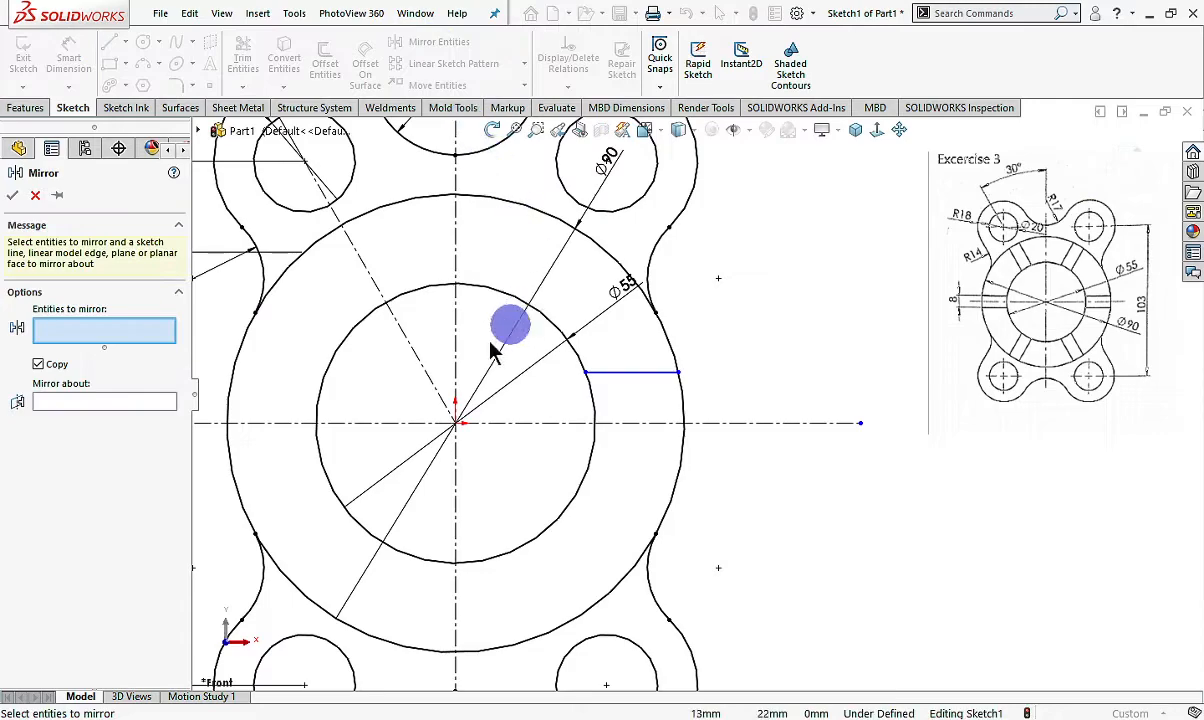
{"action": "left_click", "coordinate": [655, 373]}
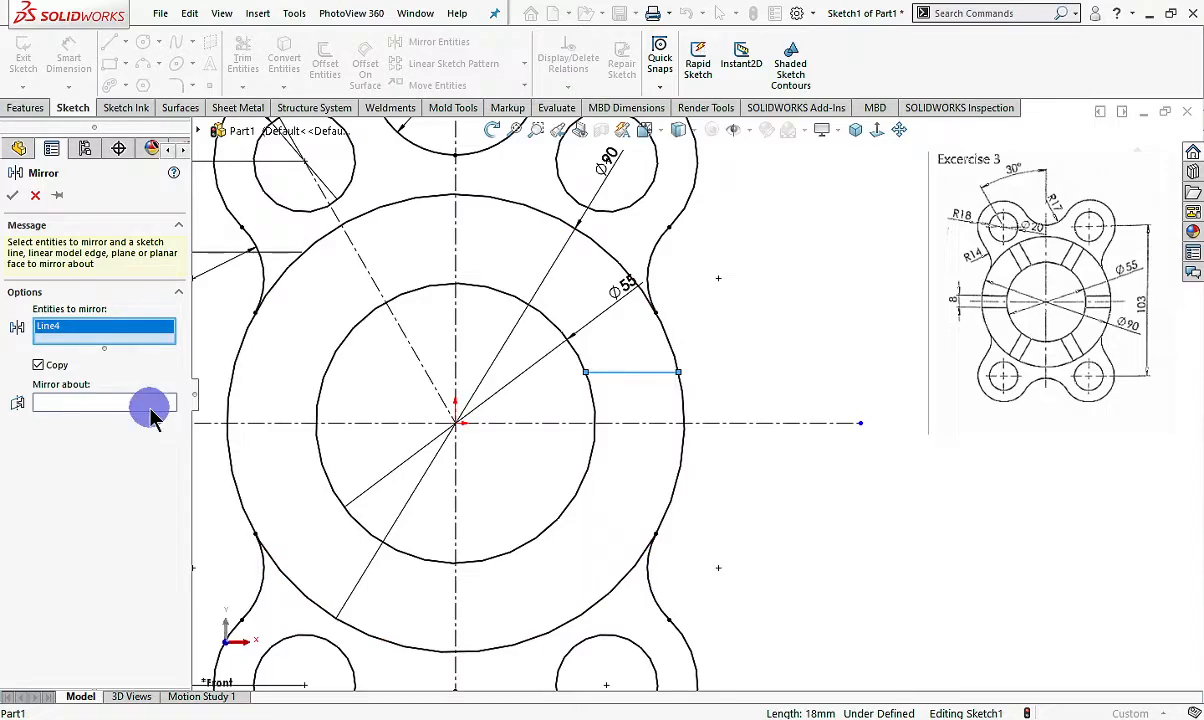
{"action": "left_click", "coordinate": [643, 428]}
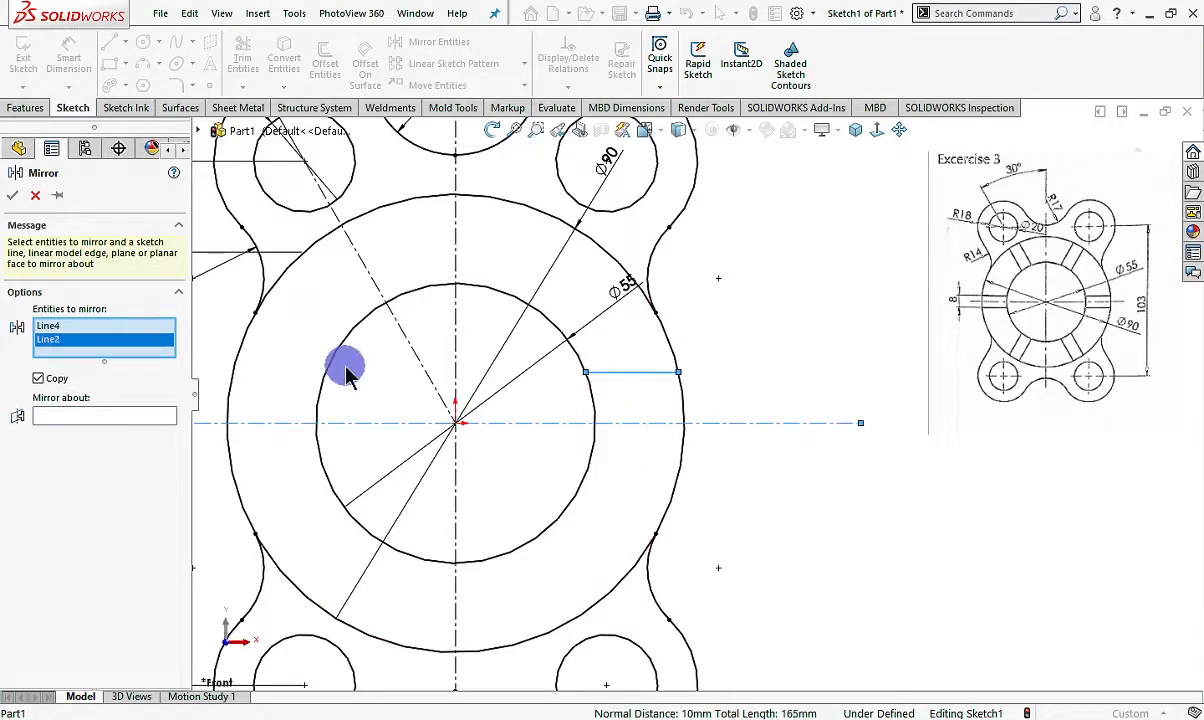
{"action": "right_click", "coordinate": [69, 343]}
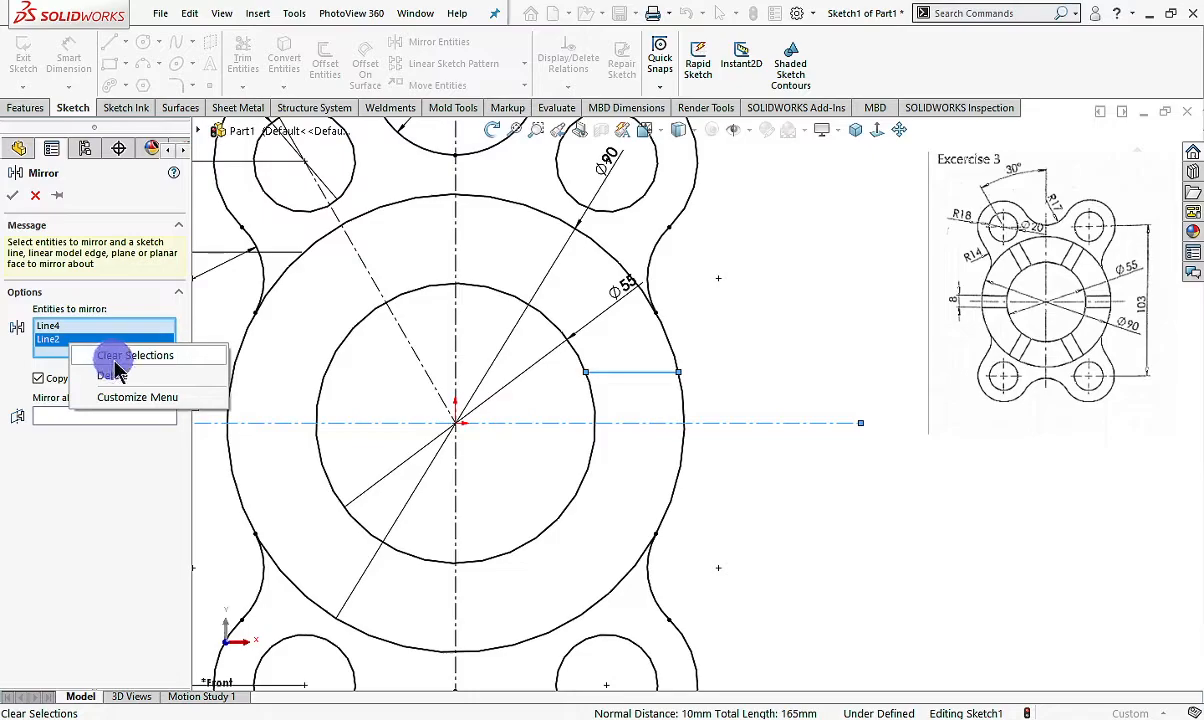
{"action": "left_click", "coordinate": [126, 378]}
{"action": "left_click", "coordinate": [134, 401]}
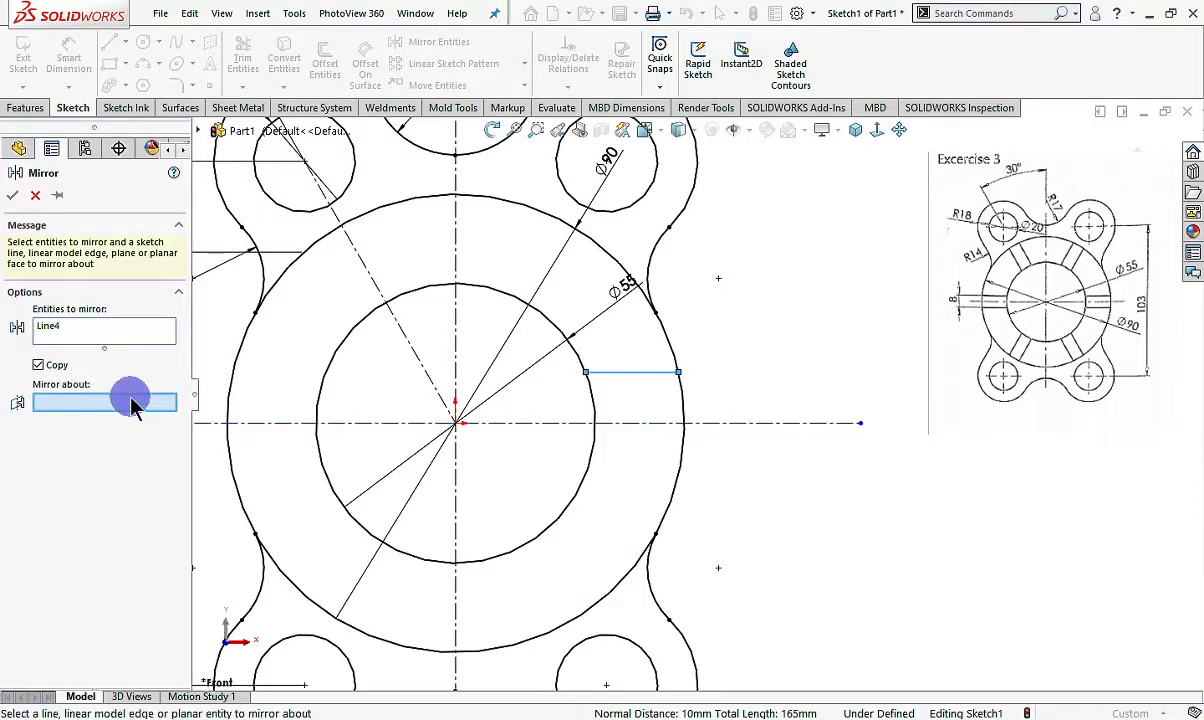
{"action": "left_click", "coordinate": [612, 423]}
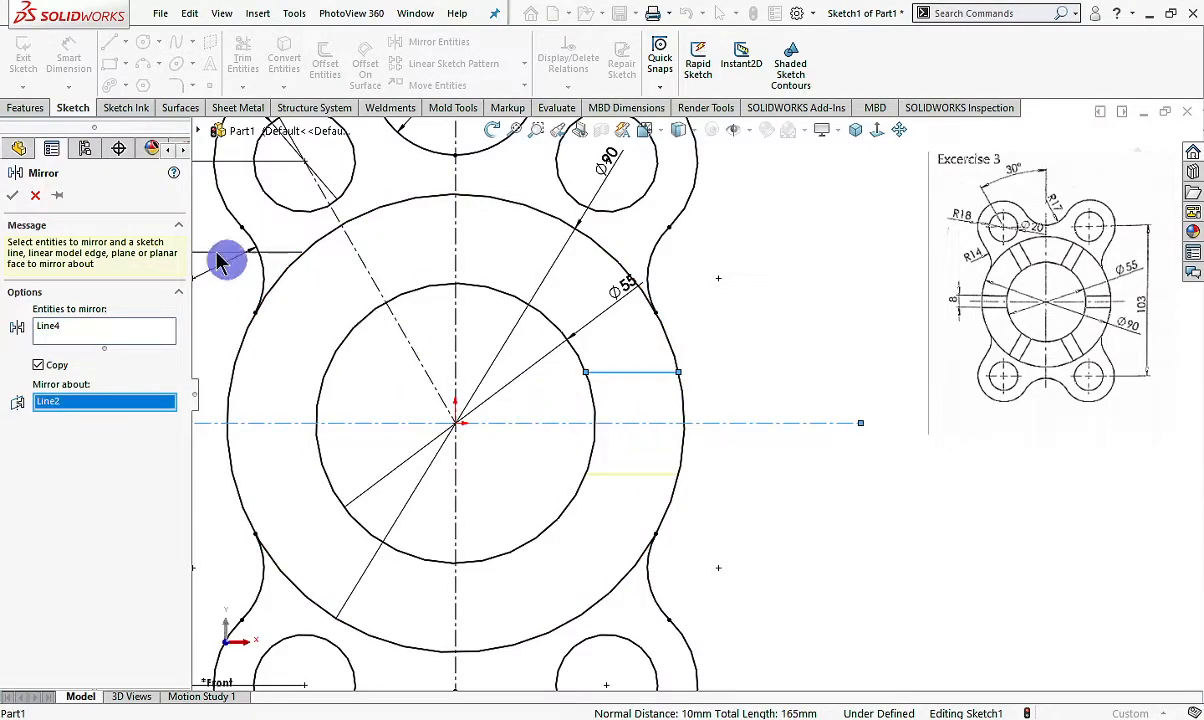
{"action": "left_click", "coordinate": [12, 195]}
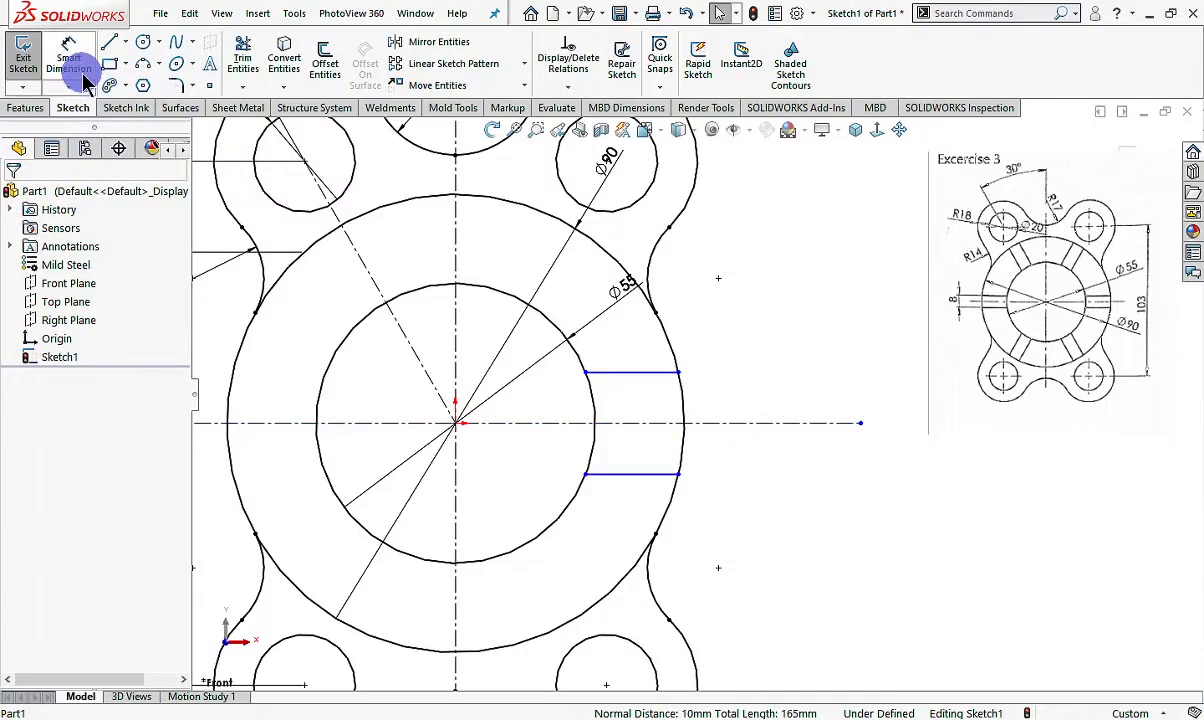
Dimension the distance between the two short horizontal slot lines as 8 mm
{"action": "left_click", "coordinate": [562, 337]}
{"action": "left_click", "coordinate": [658, 371]}
{"action": "left_click", "coordinate": [663, 471]}
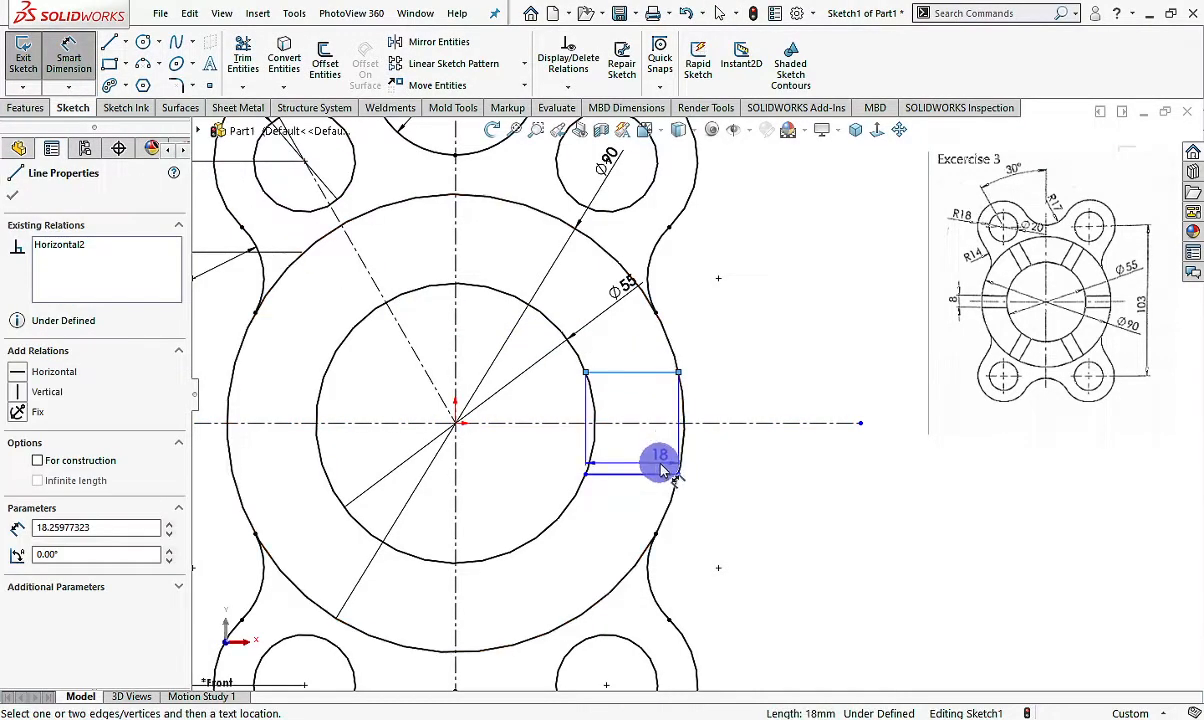
{"action": "left_click", "coordinate": [759, 452]}
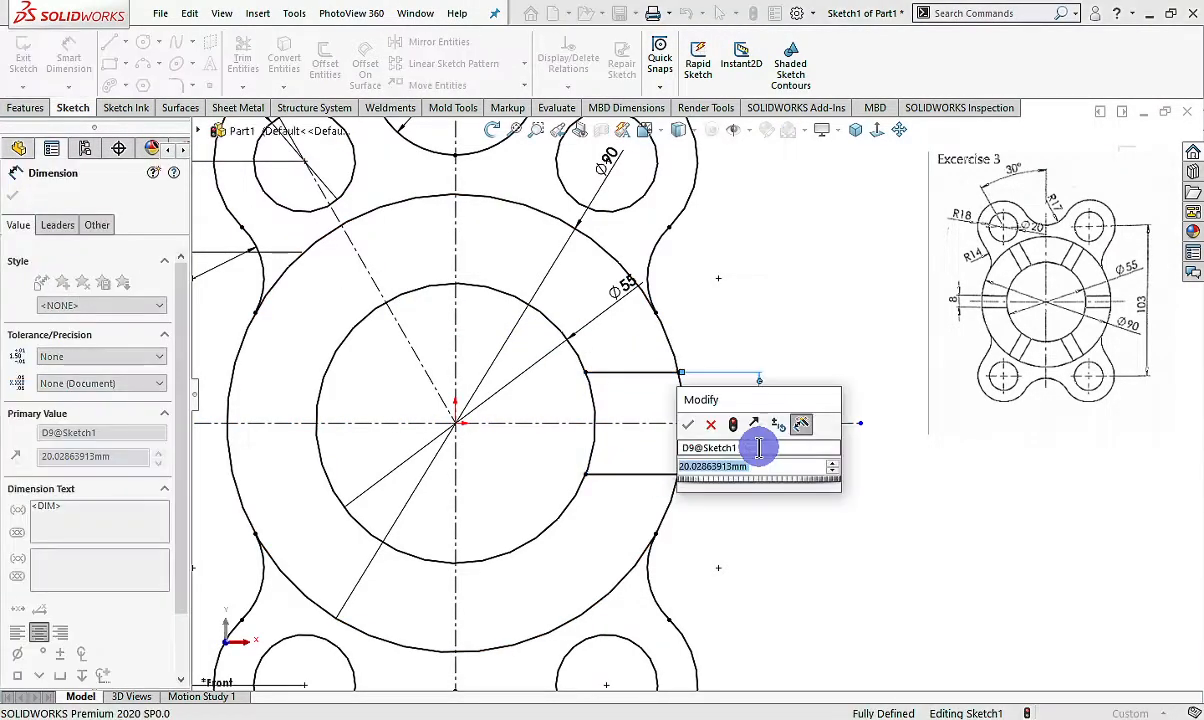
{"action": "type", "text": "8"}
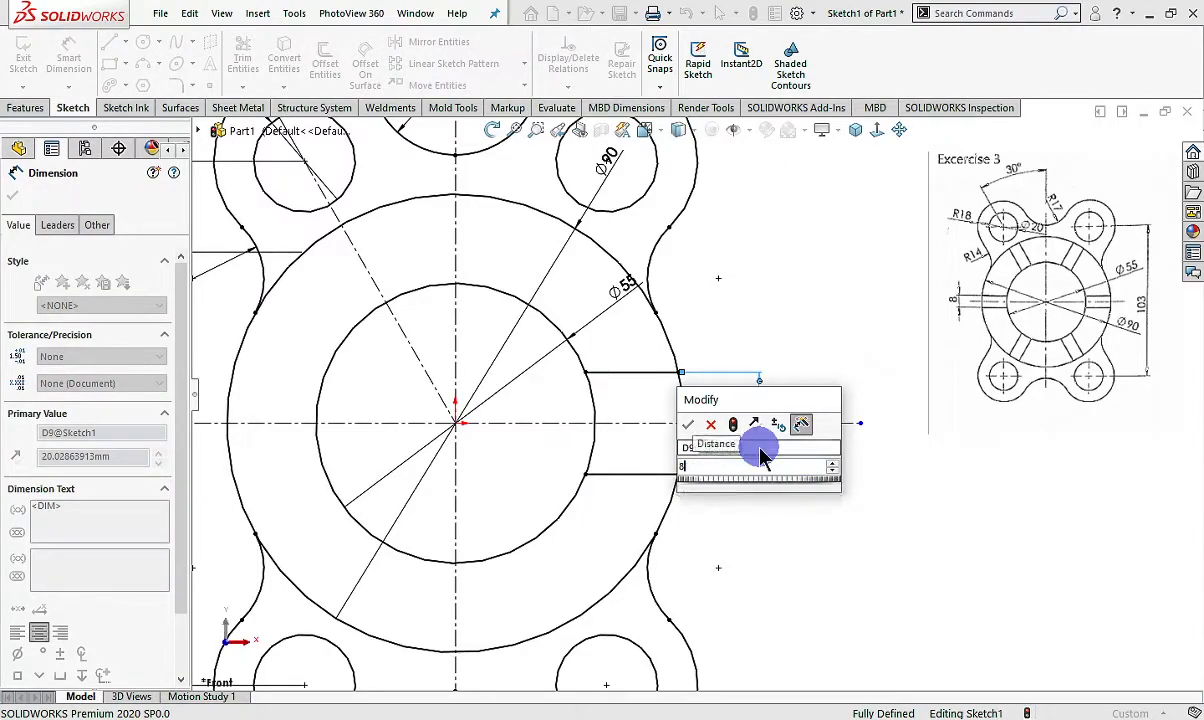
{"action": "key", "text": "Return"}
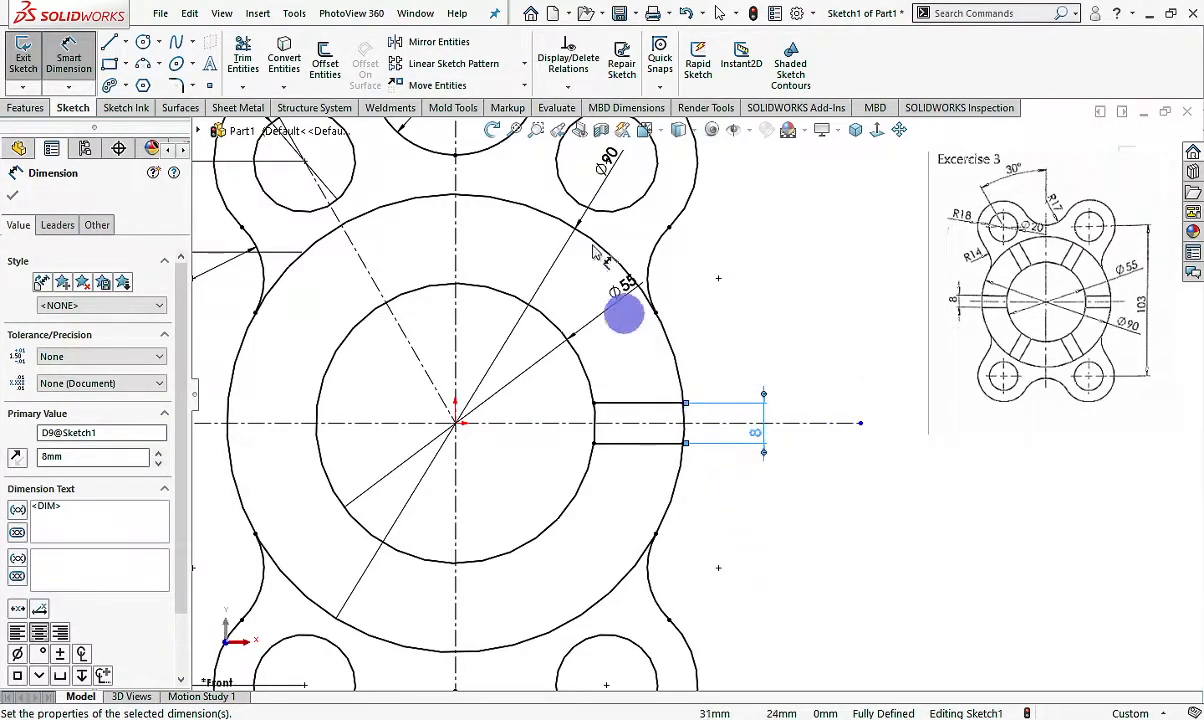
{"action": "key", "text": "Escape"}
Set up a circular sketch pattern about the origin with the two horizontal 8 mm slot lines as the patterned entities
{"action": "left_click", "coordinate": [524, 64]}
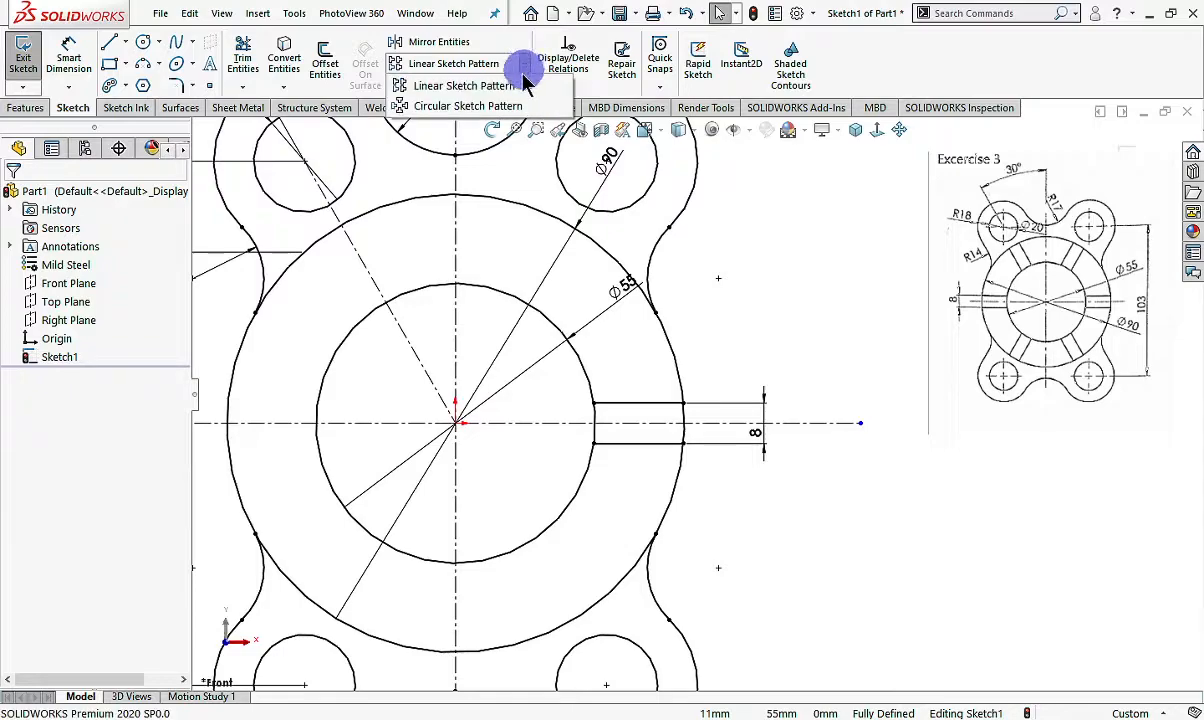
{"action": "left_click", "coordinate": [468, 105]}
{"action": "left_click", "coordinate": [388, 232]}
{"action": "left_click", "coordinate": [35, 246]}
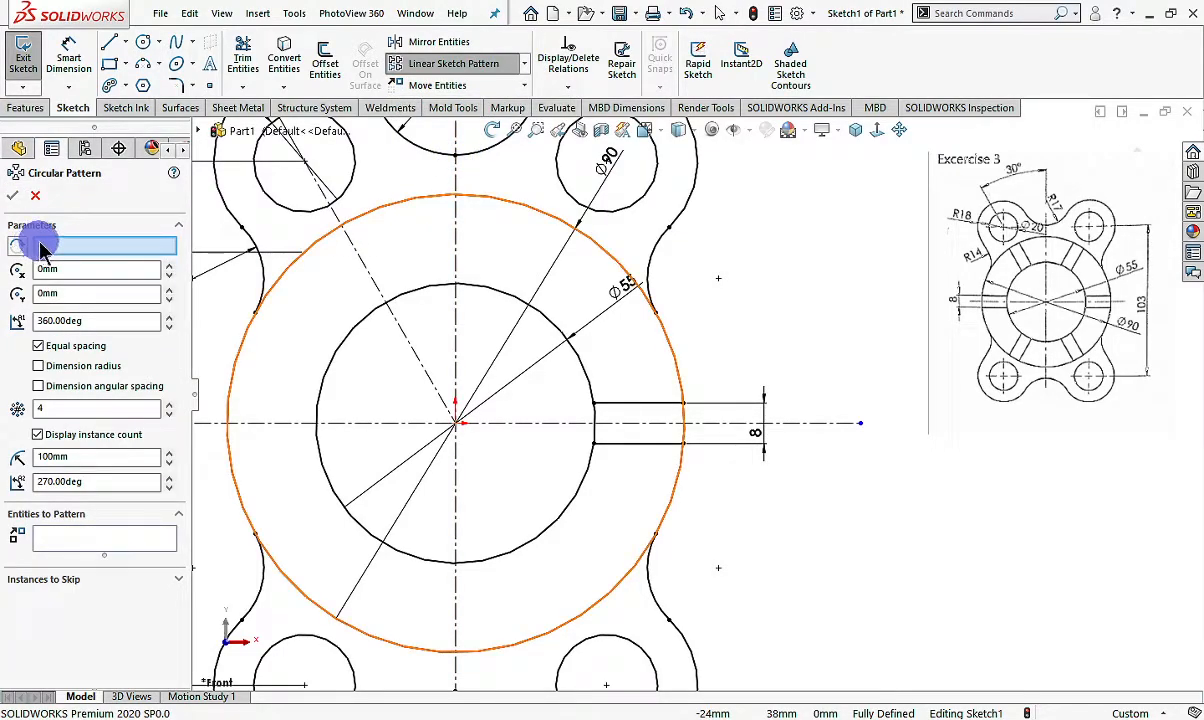
{"action": "left_click", "coordinate": [89, 538]}
{"action": "left_click", "coordinate": [649, 495]}
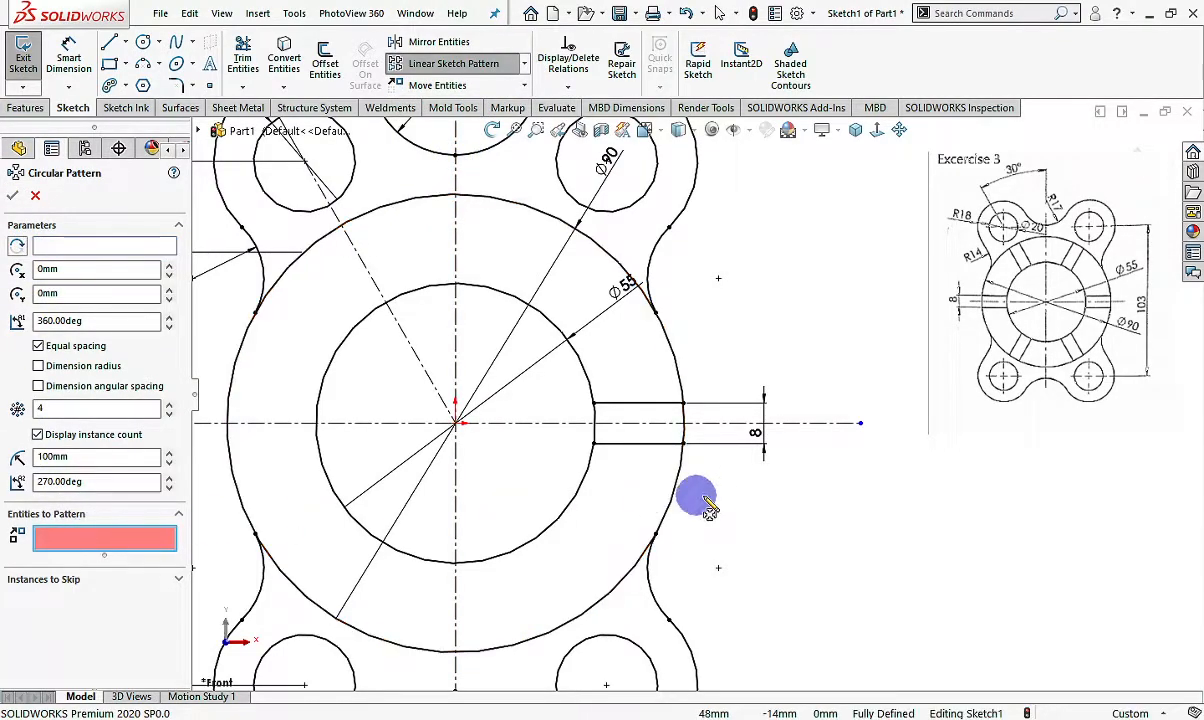
{"action": "left_click", "coordinate": [655, 442]}
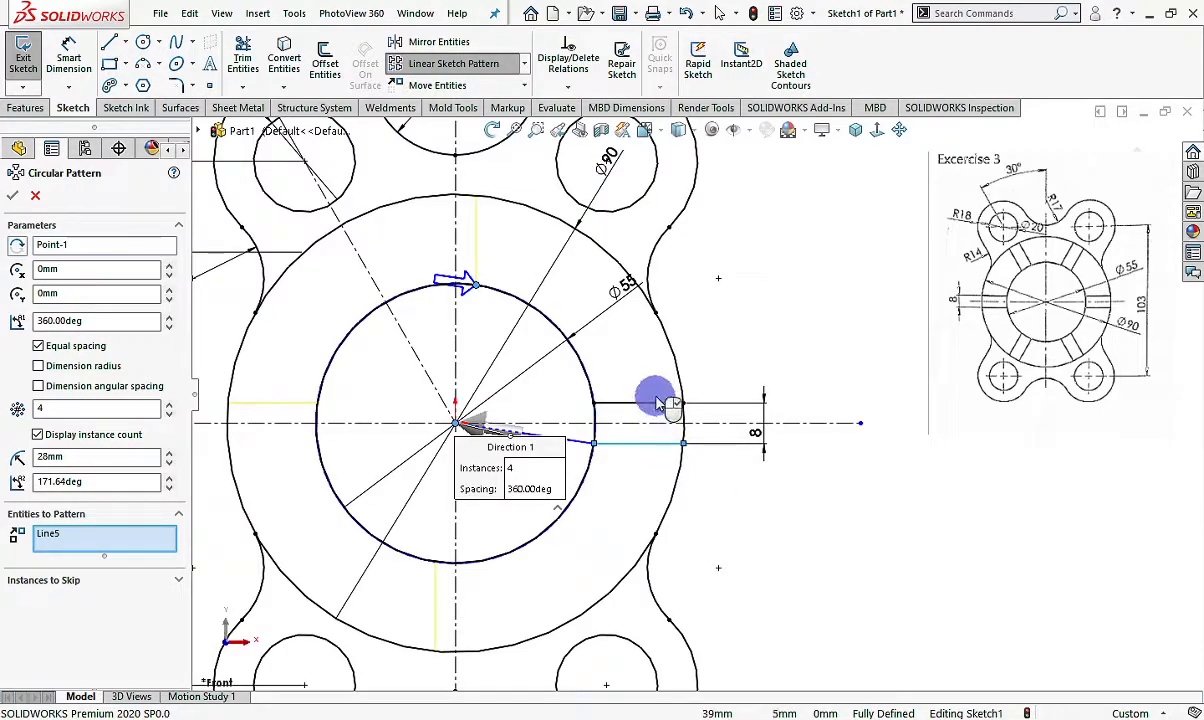
{"action": "left_click", "coordinate": [610, 404]}
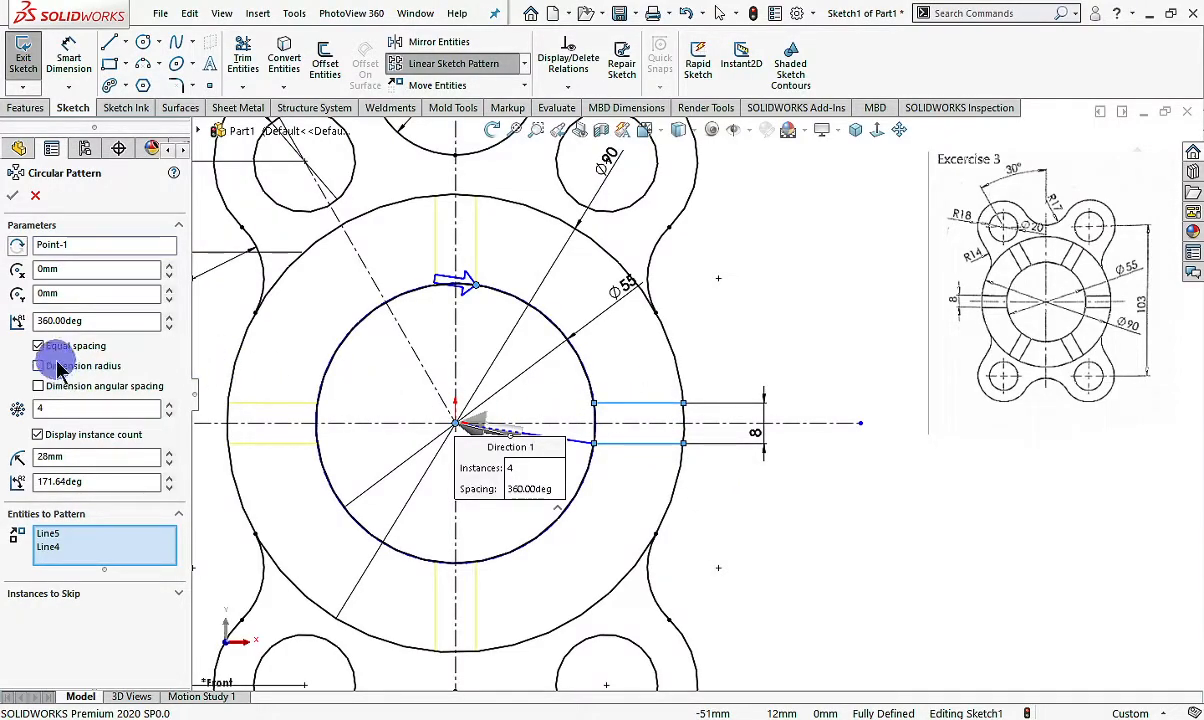
Set the circular pattern to 6 instances with radius and angular spacing dimensions included, and create it
{"action": "left_click", "coordinate": [38, 387]}
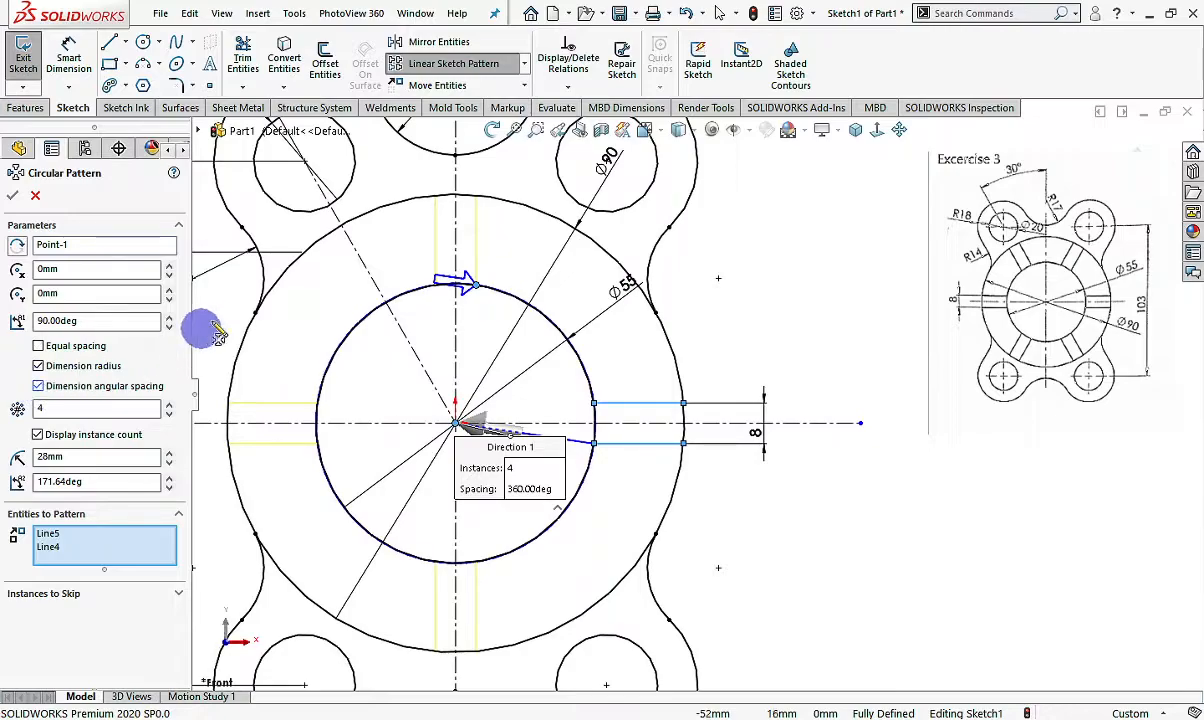
{"action": "left_click", "coordinate": [40, 347]}
{"action": "left_click", "coordinate": [40, 347]}
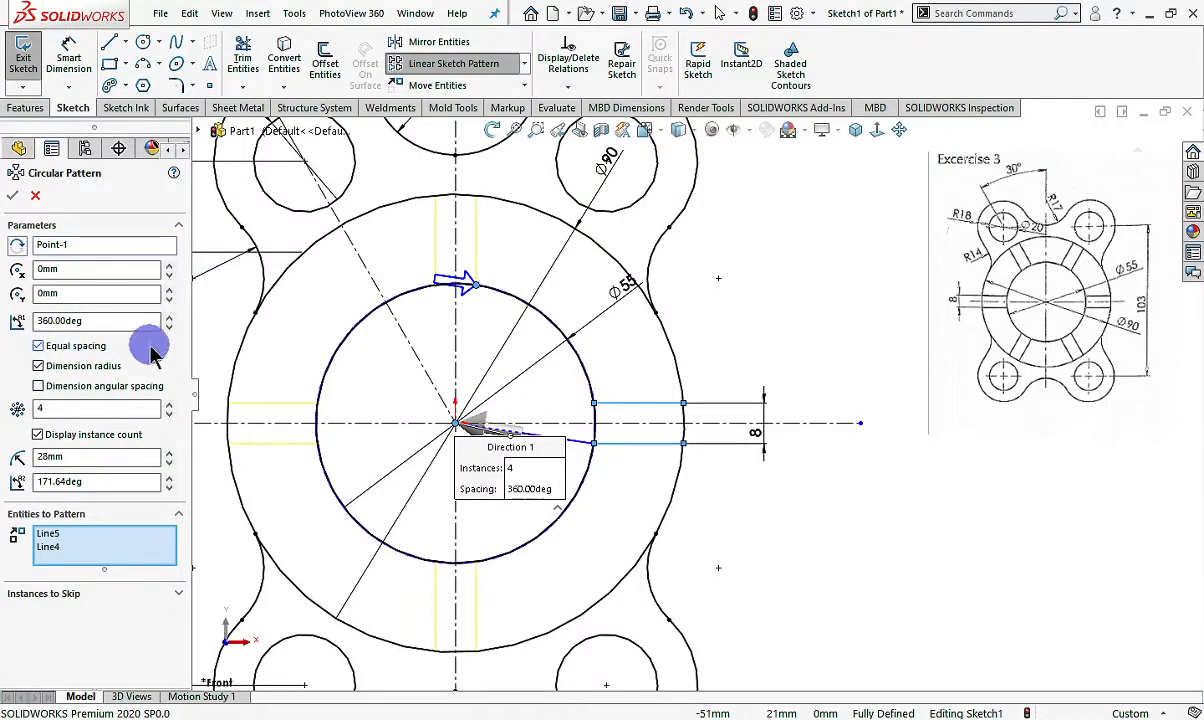
{"action": "left_click", "coordinate": [38, 387]}
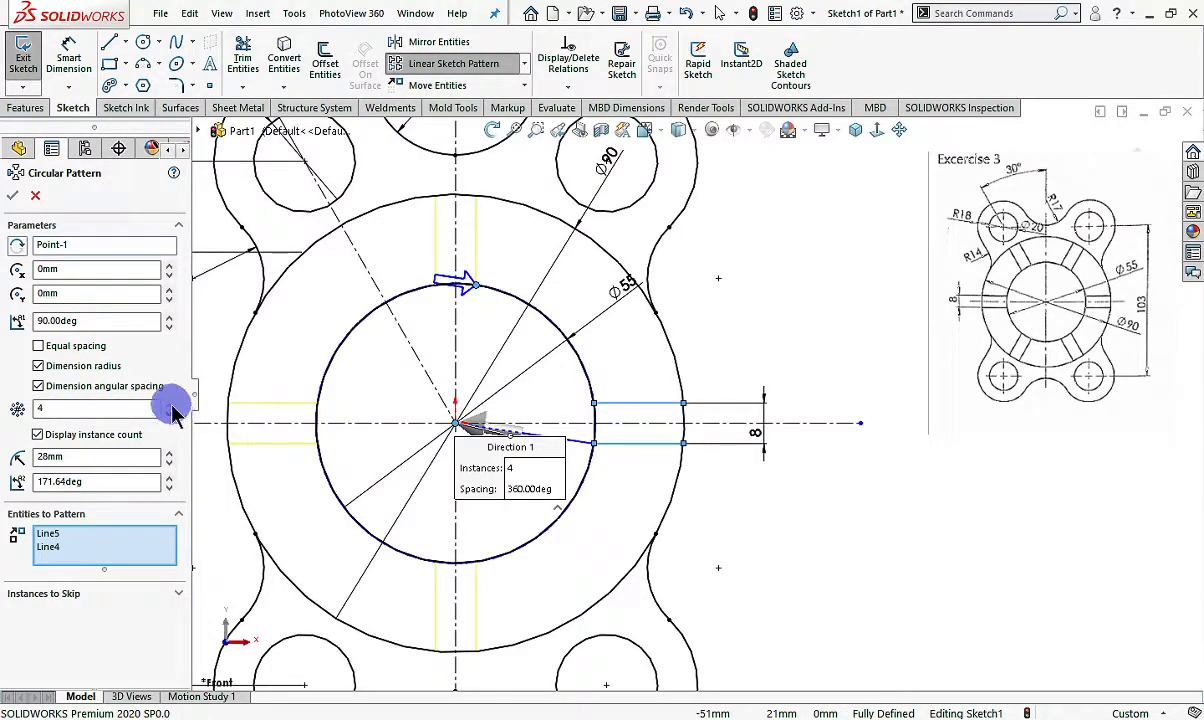
{"action": "left_click", "coordinate": [171, 404]}
{"action": "left_click", "coordinate": [171, 404]}
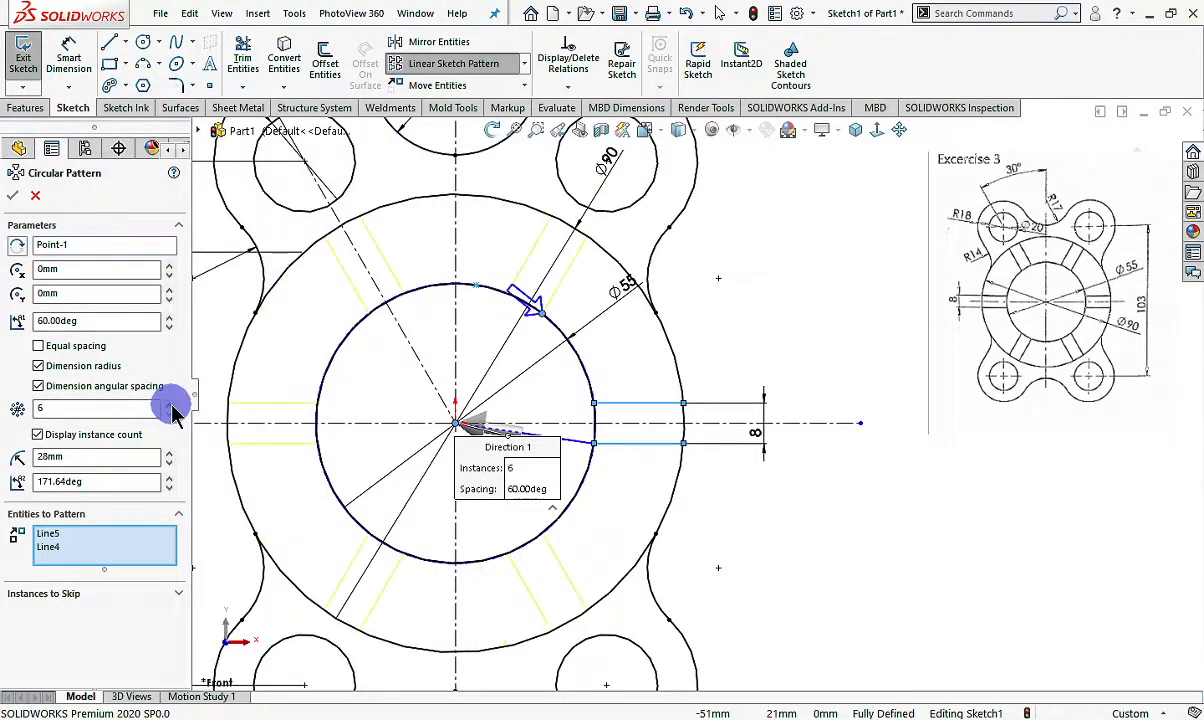
{"action": "left_click", "coordinate": [19, 202]}
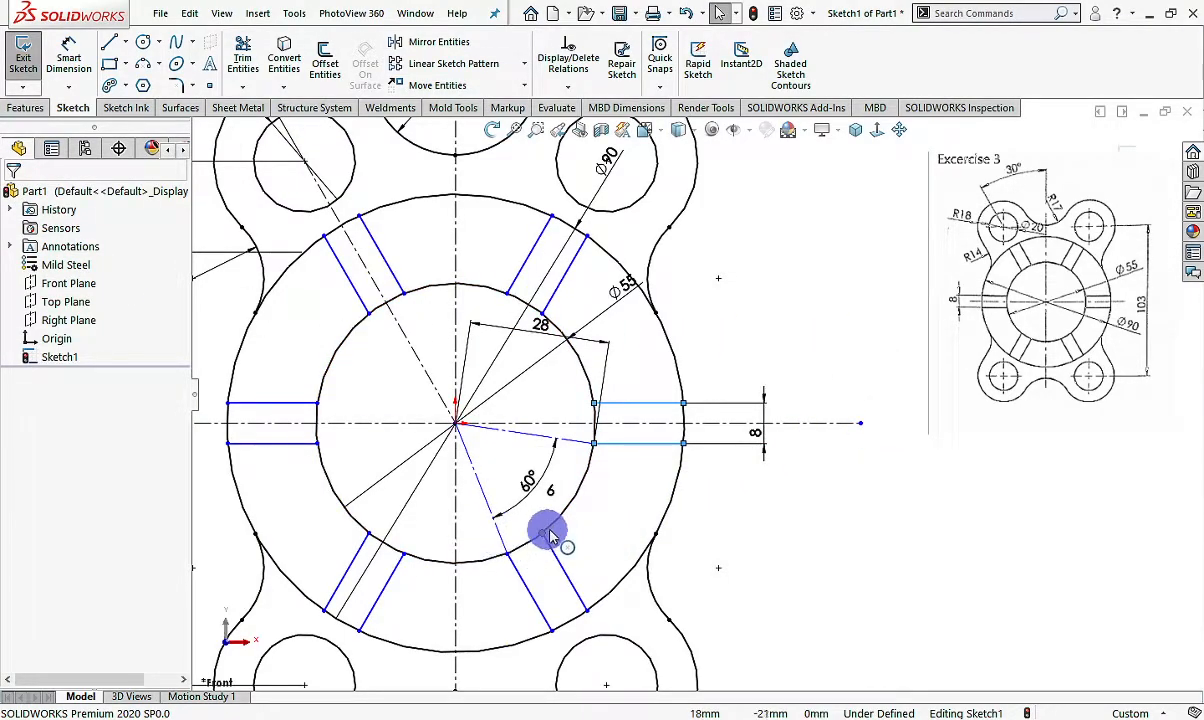
Move the left slot's inner endpoint and the pattern's center point to test how the patterned slots can shift
{"action": "scroll", "coordinate": [560, 525], "scroll_direction": "down", "scroll_amount": 1}
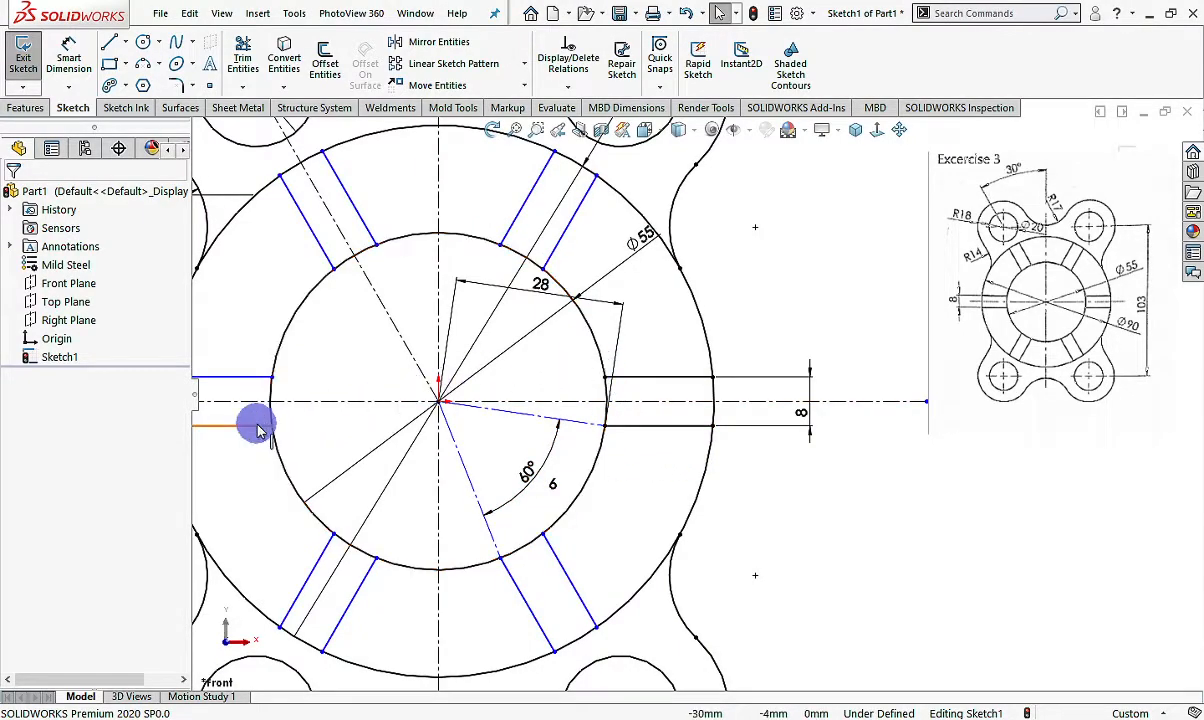
{"action": "left_click", "coordinate": [277, 383]}
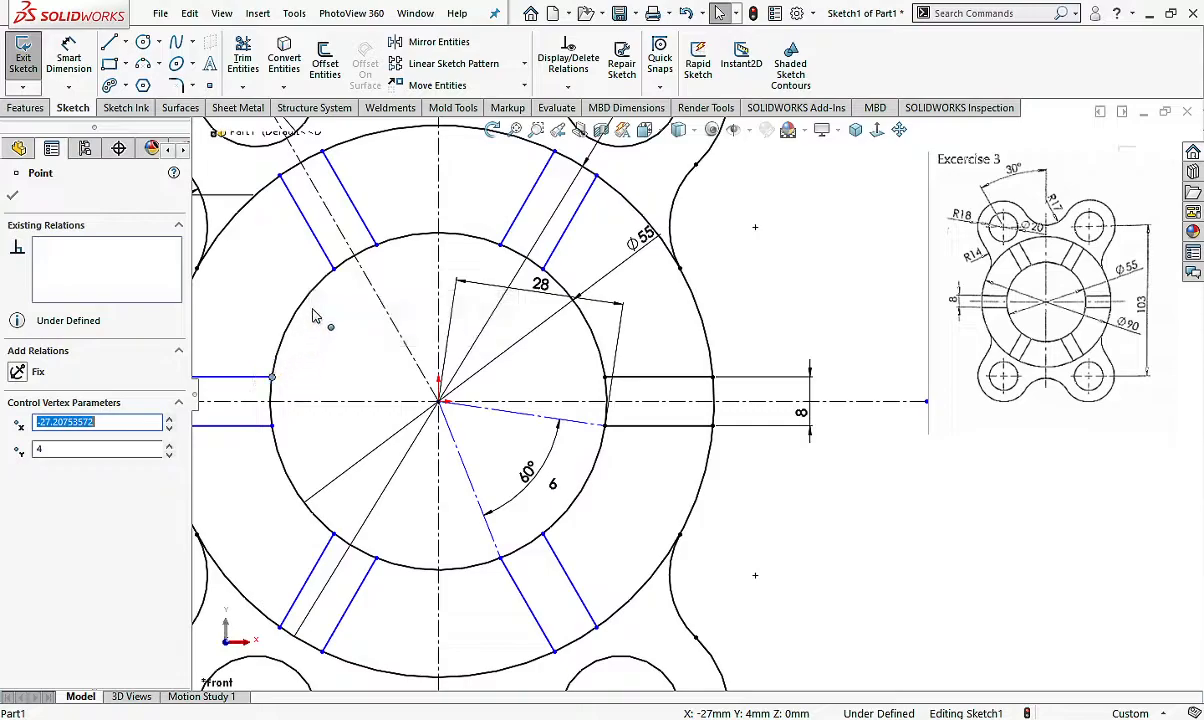
{"action": "key", "text": "Escape"}
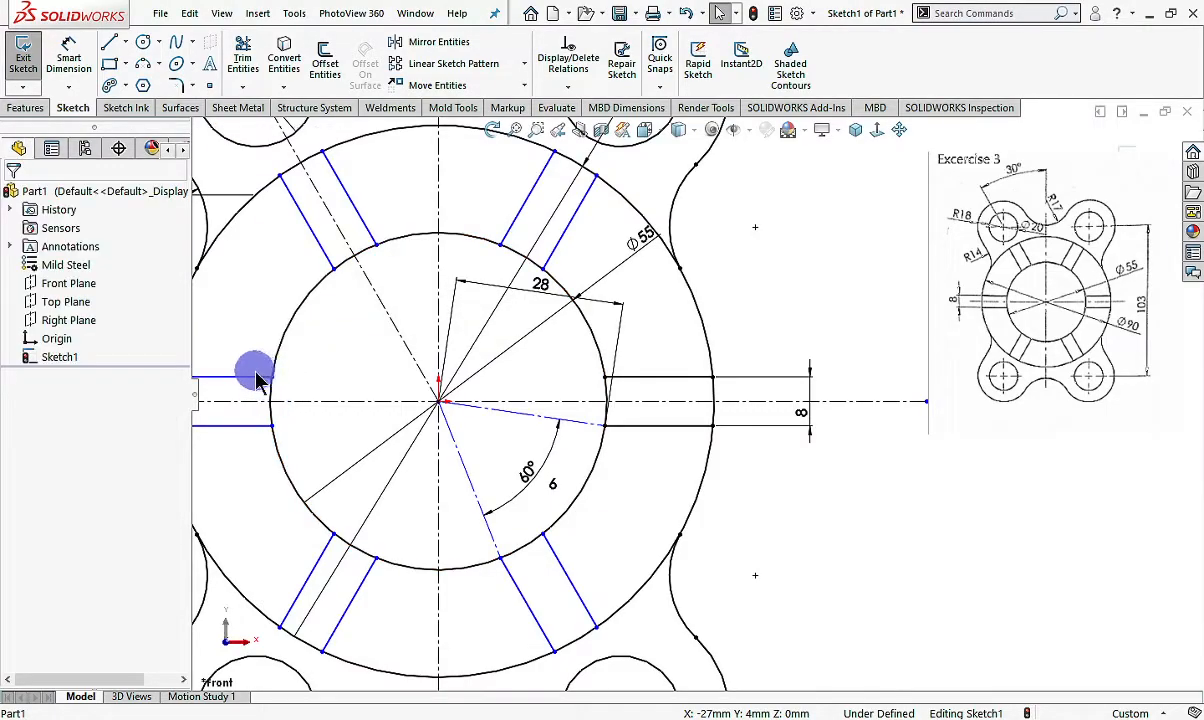
{"action": "mouse_move", "coordinate": [273, 386]}
{"action": "left_mouse_down"}
{"action": "mouse_move", "coordinate": [312, 422]}
{"action": "mouse_move", "coordinate": [322, 490]}
{"action": "mouse_move", "coordinate": [336, 360]}
{"action": "mouse_move", "coordinate": [320, 415]}
{"action": "mouse_move", "coordinate": [343, 432]}
{"action": "left_mouse_up"}
{"action": "key", "text": "Escape"}
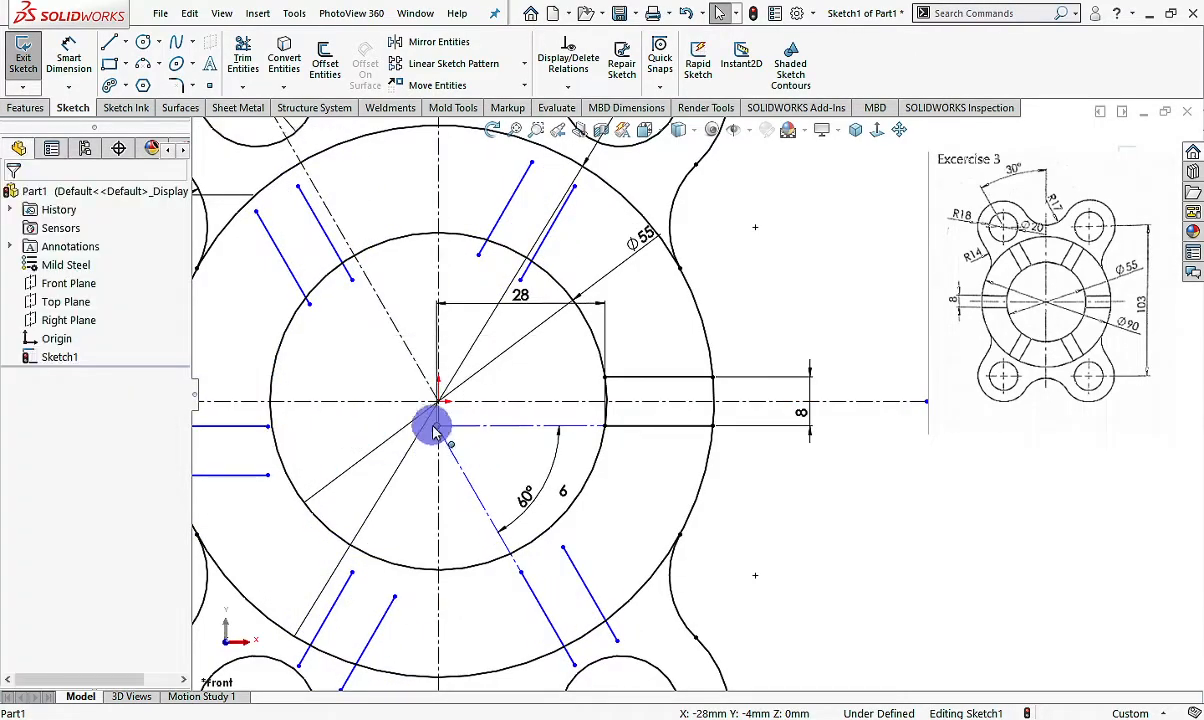
{"action": "mouse_move", "coordinate": [437, 420]}
{"action": "left_mouse_down"}
{"action": "mouse_move", "coordinate": [431, 402]}
{"action": "mouse_move", "coordinate": [830, 555]}
{"action": "mouse_move", "coordinate": [452, 447]}
{"action": "left_mouse_up"}
{"action": "scroll", "coordinate": [450, 440], "scroll_direction": "down", "scroll_amount": 2}
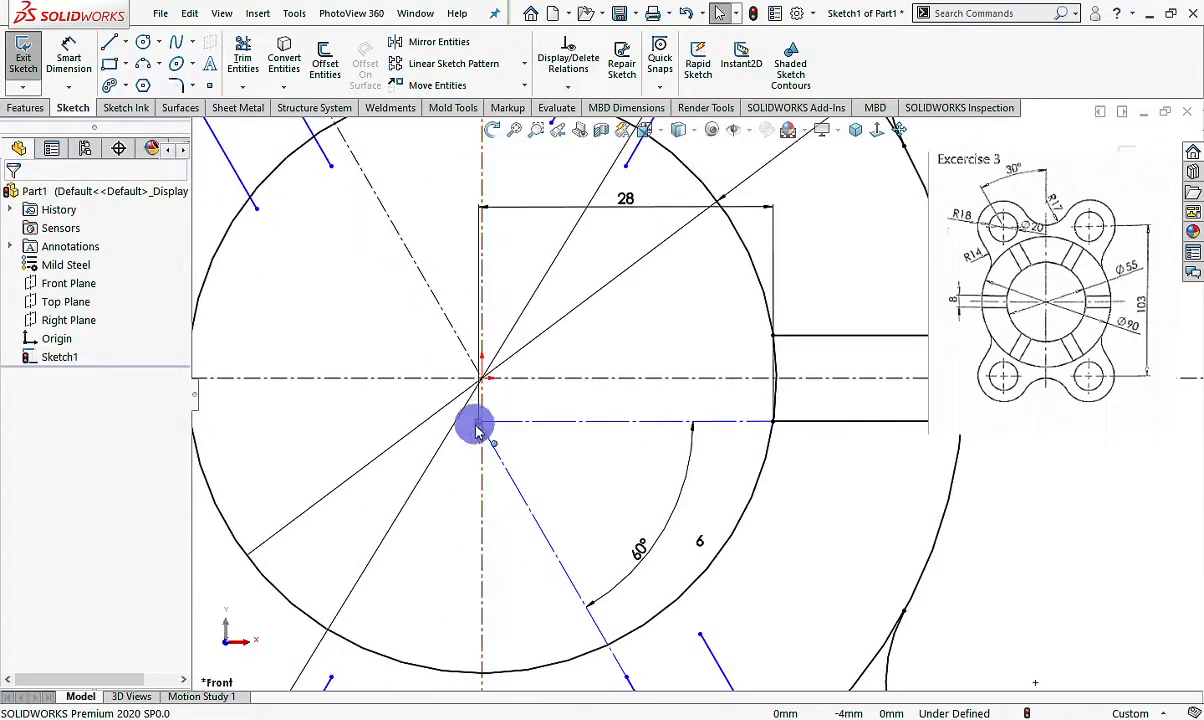
Try to merge the circular pattern's center point with the sketch origin
{"action": "left_click", "coordinate": [479, 425]}
{"action": "left_click", "coordinate": [482, 377], "text": "ctrl"}
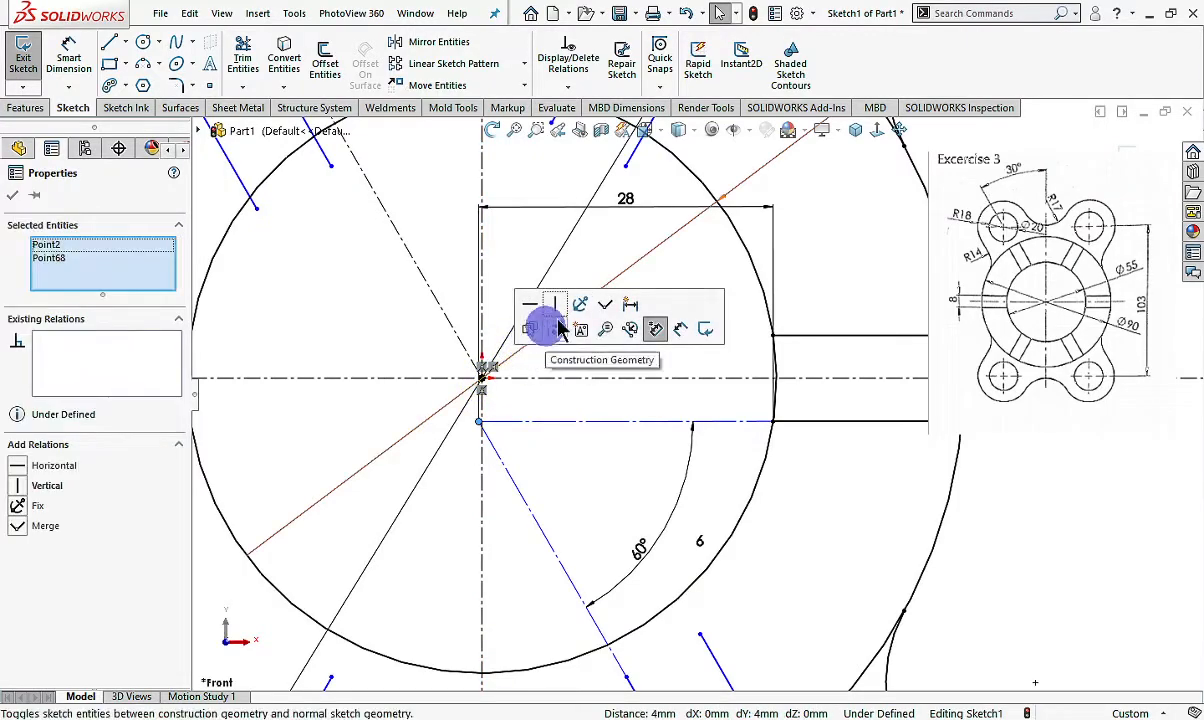
{"action": "left_click", "coordinate": [607, 306]}
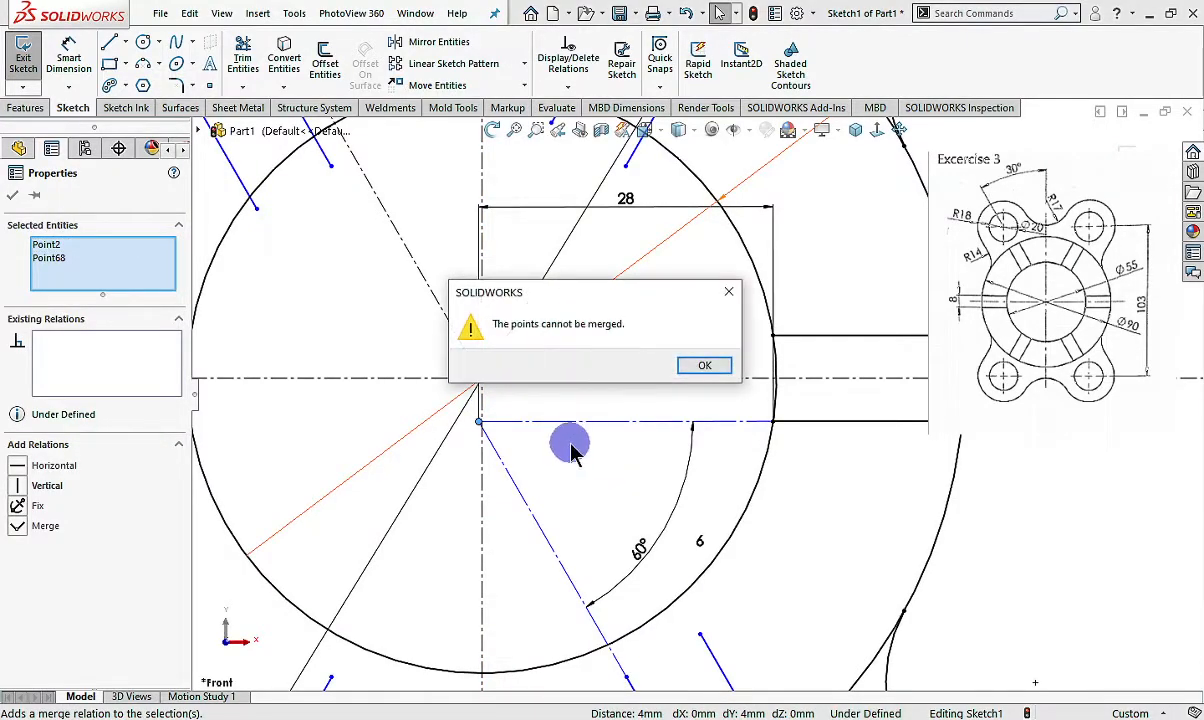
{"action": "left_click", "coordinate": [705, 366]}
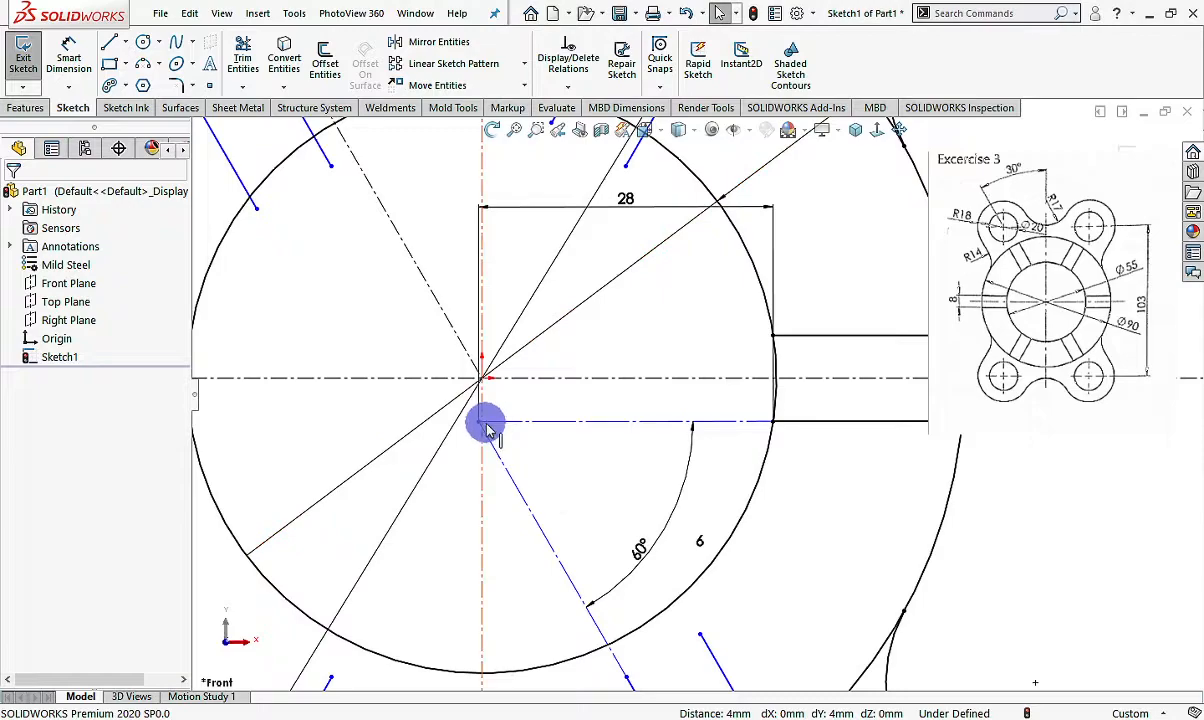
{"action": "left_click", "coordinate": [485, 385]}
{"action": "left_click", "coordinate": [484, 376], "text": "ctrl"}
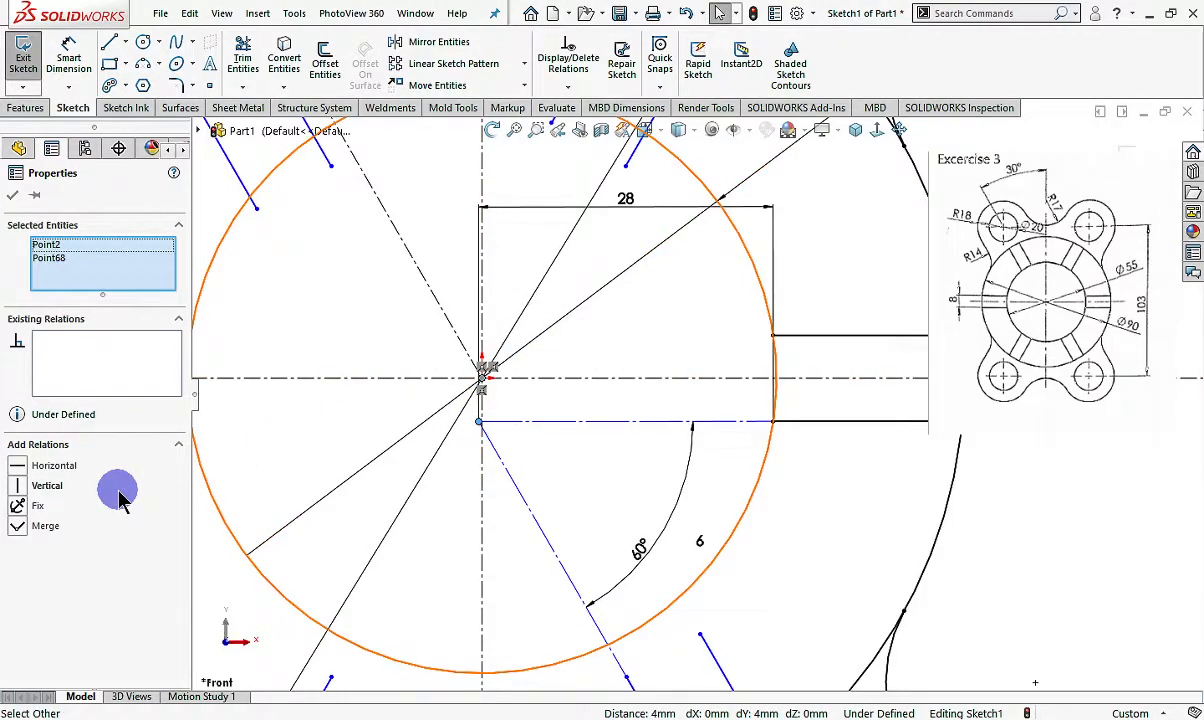
{"action": "left_click", "coordinate": [603, 448]}
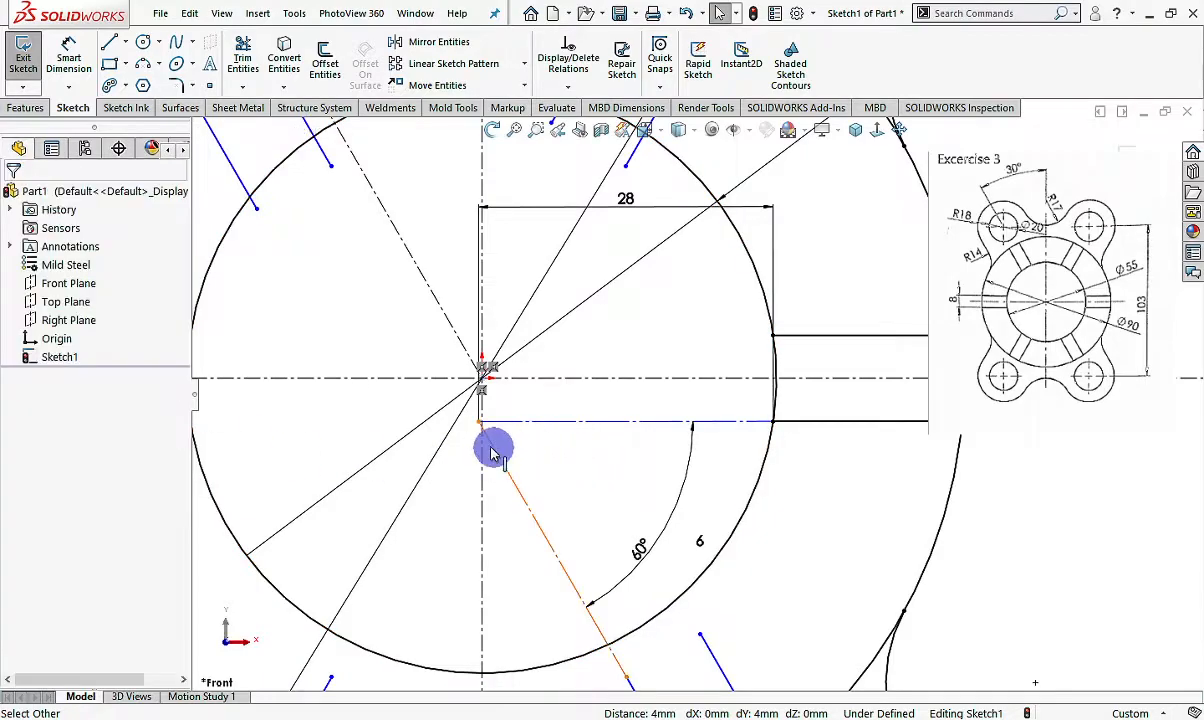
{"action": "left_click_drag", "start_coordinate": [480, 421], "coordinate": [482, 378]}
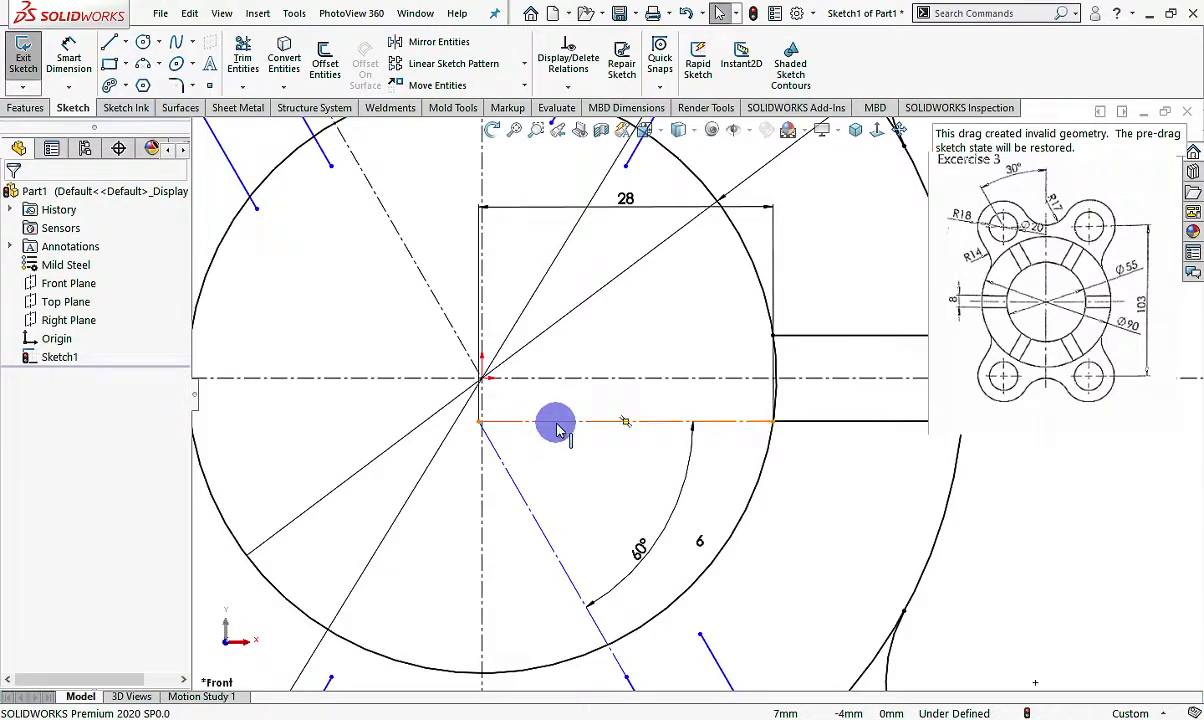
Reposition the pattern's center point at the origin and shift the left slot's inner endpoint near the 55 mm circle
{"action": "scroll", "coordinate": [590, 460], "scroll_direction": "up", "scroll_amount": 3}
{"action": "scroll", "coordinate": [648, 557], "scroll_direction": "down", "scroll_amount": 3}
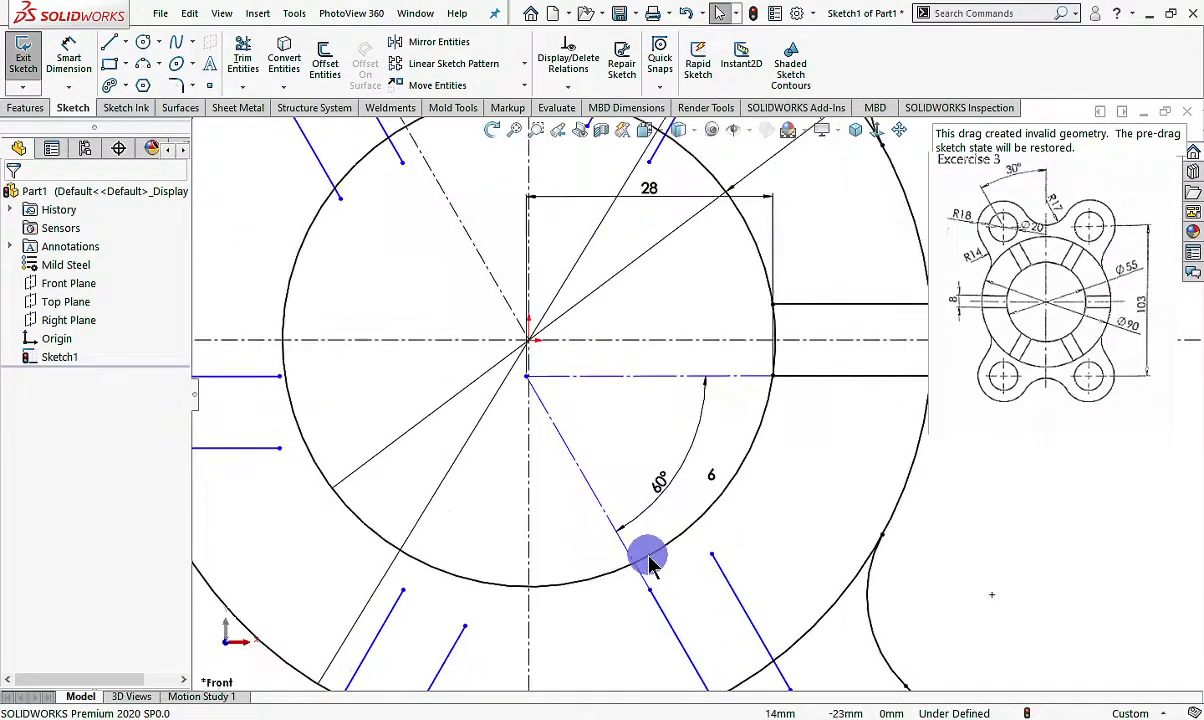
{"action": "scroll", "coordinate": [833, 363], "scroll_direction": "up", "scroll_amount": 3}
{"action": "scroll", "coordinate": [833, 363], "scroll_direction": "down", "scroll_amount": 1}
{"action": "scroll", "coordinate": [835, 360], "scroll_direction": "up", "scroll_amount": 1}
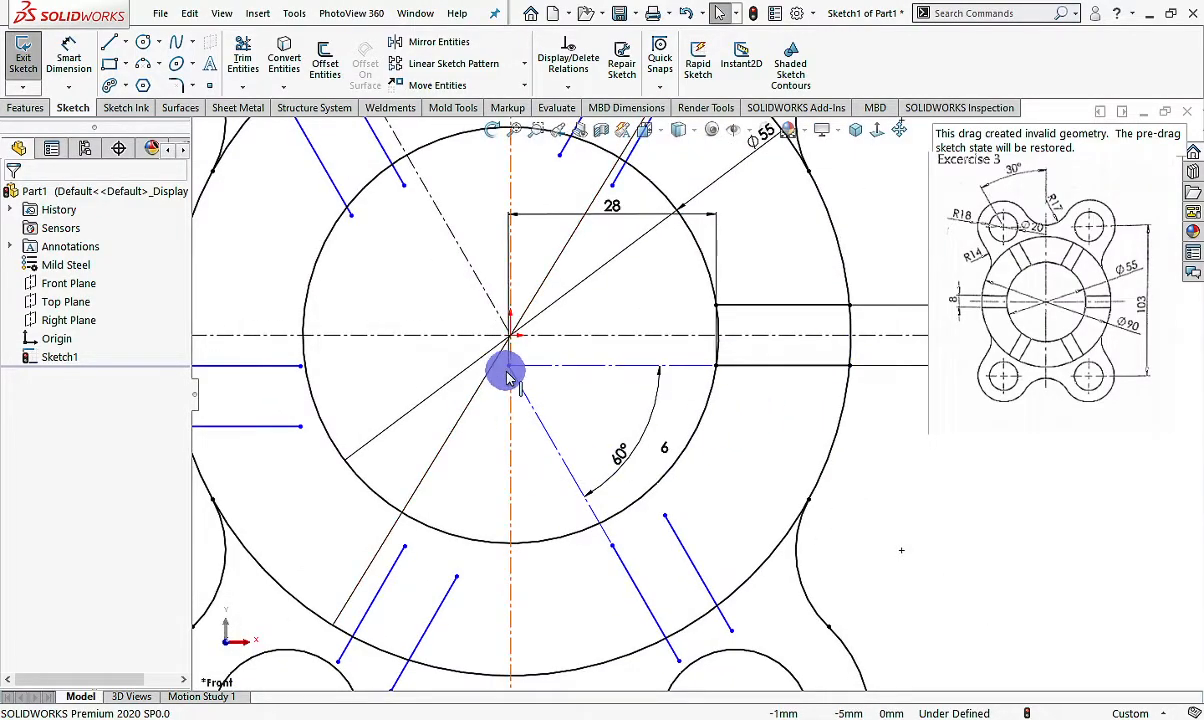
{"action": "left_click_drag", "start_coordinate": [510, 367], "coordinate": [518, 334]}
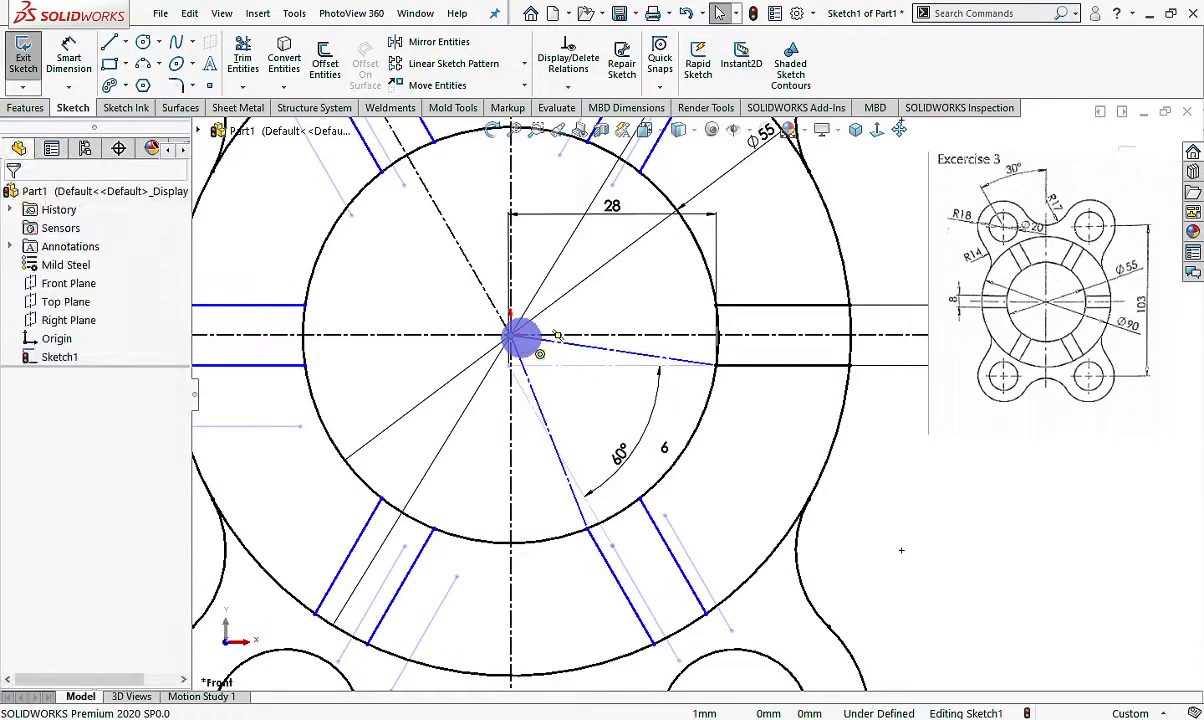
{"action": "left_click", "coordinate": [586, 394]}
{"action": "left_click_drag", "start_coordinate": [298, 372], "coordinate": [306, 297]}
{"action": "left_click", "coordinate": [385, 329]}
{"action": "scroll", "coordinate": [388, 328], "scroll_direction": "up", "scroll_amount": 2}
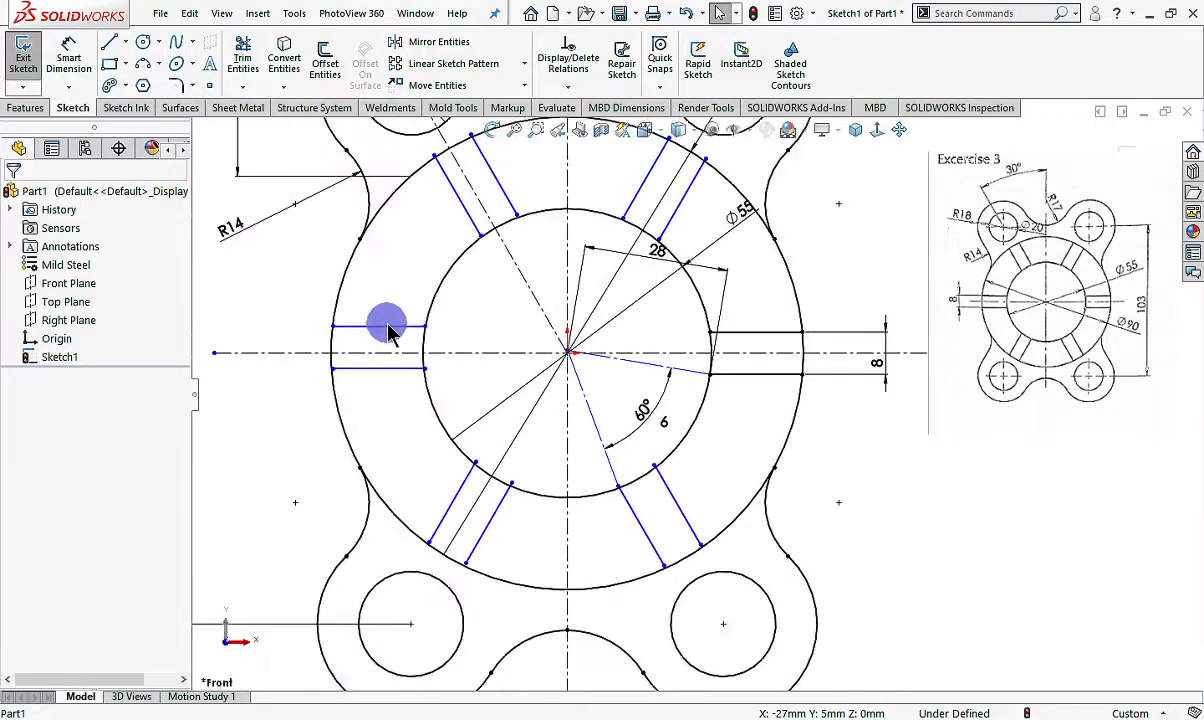
{"action": "scroll", "coordinate": [388, 328], "scroll_direction": "down", "scroll_amount": 2}
Try to make the two left slot lines symmetric about the horizontal centerline
{"action": "left_click", "coordinate": [455, 336]}
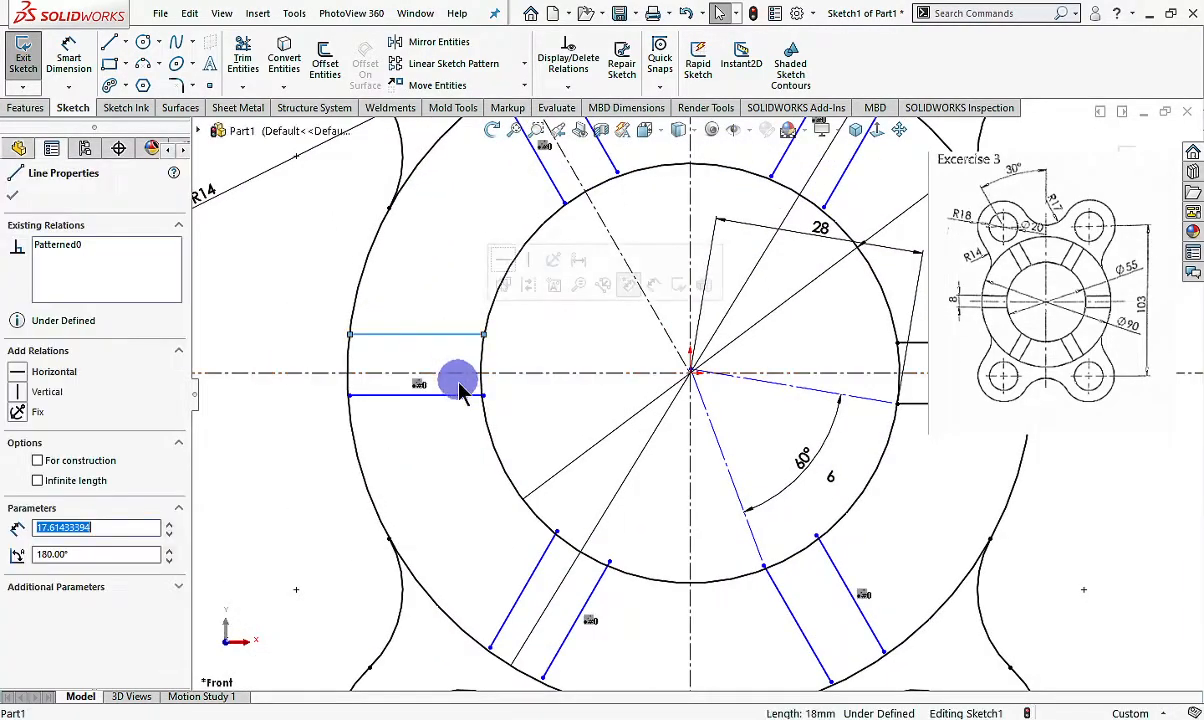
{"action": "left_click", "coordinate": [457, 396], "text": "ctrl"}
{"action": "left_click", "coordinate": [465, 376], "text": "ctrl"}
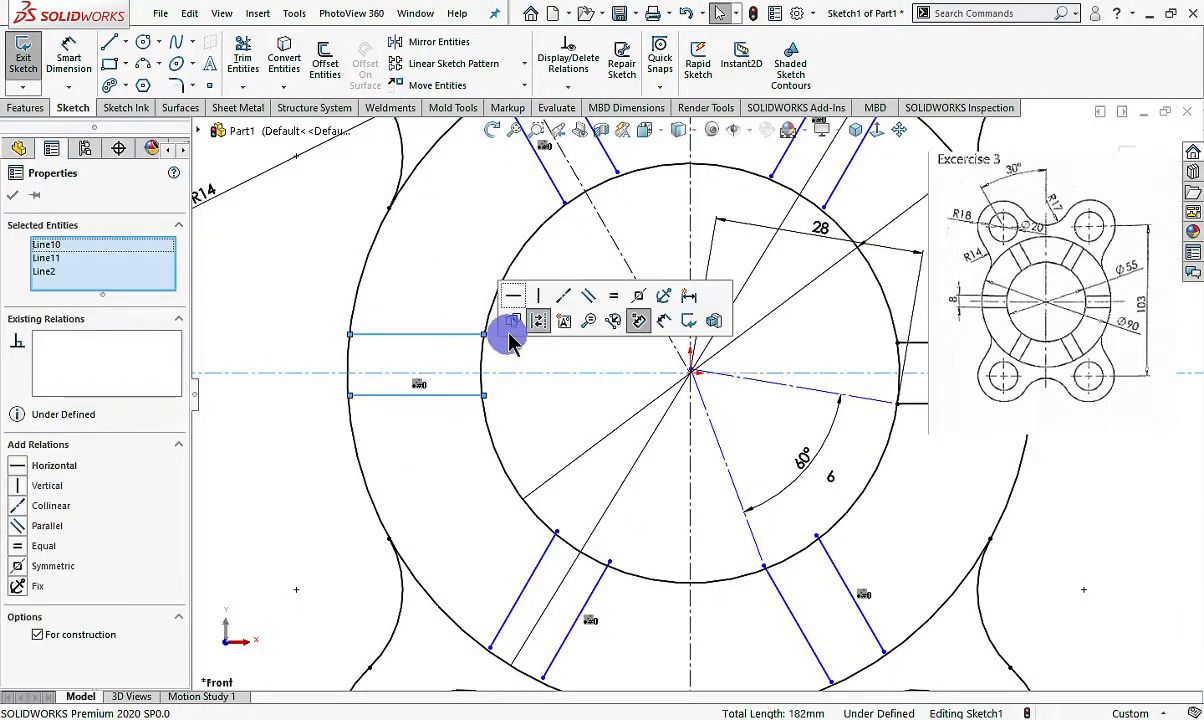
{"action": "left_click", "coordinate": [640, 293]}
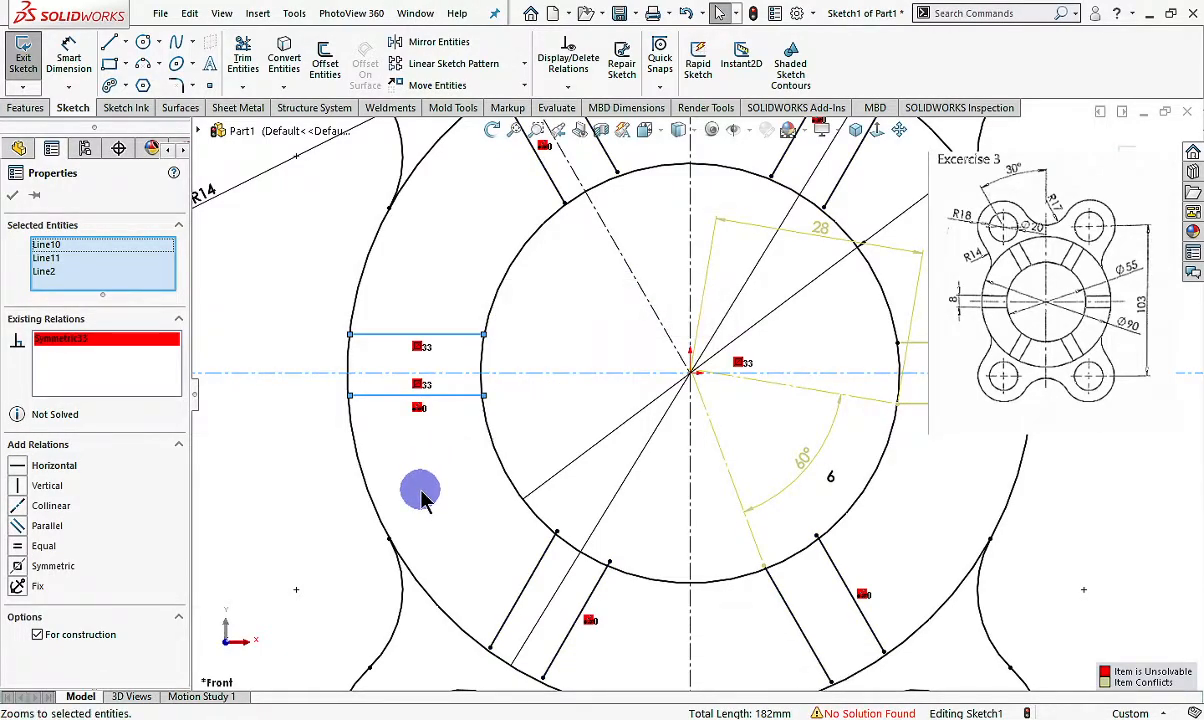
{"action": "key", "text": "ctrl+z"}
{"action": "key", "text": "Escape"}
{"action": "scroll", "coordinate": [500, 409], "scroll_direction": "down", "scroll_amount": 2}
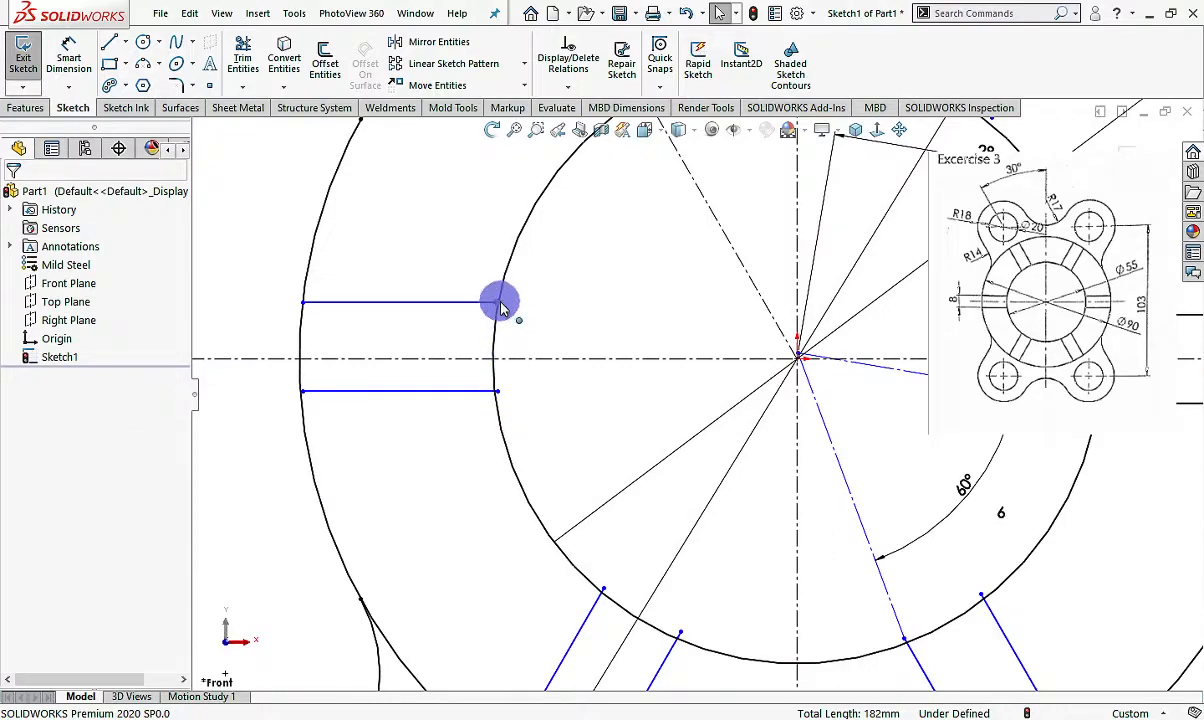
Make the inner endpoint of the left slot's upper line coincident with the 55 mm circle
{"action": "left_click_drag", "start_coordinate": [498, 302], "coordinate": [470, 369]}
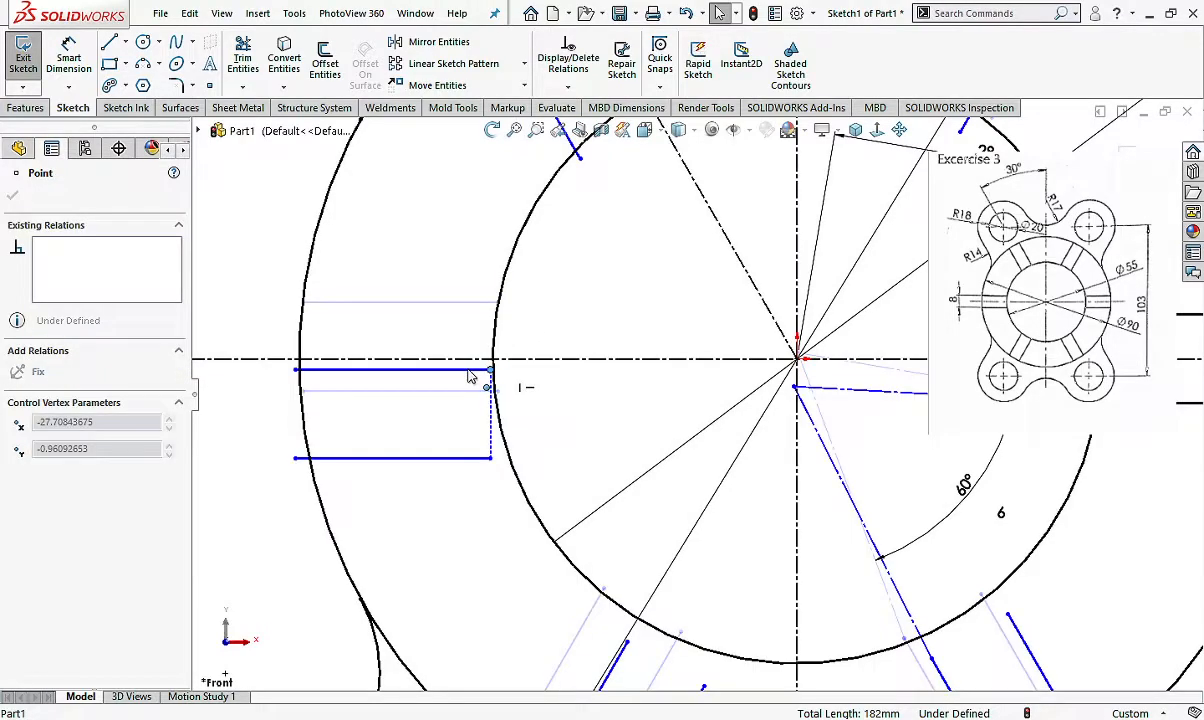
{"action": "left_click", "coordinate": [498, 301]}
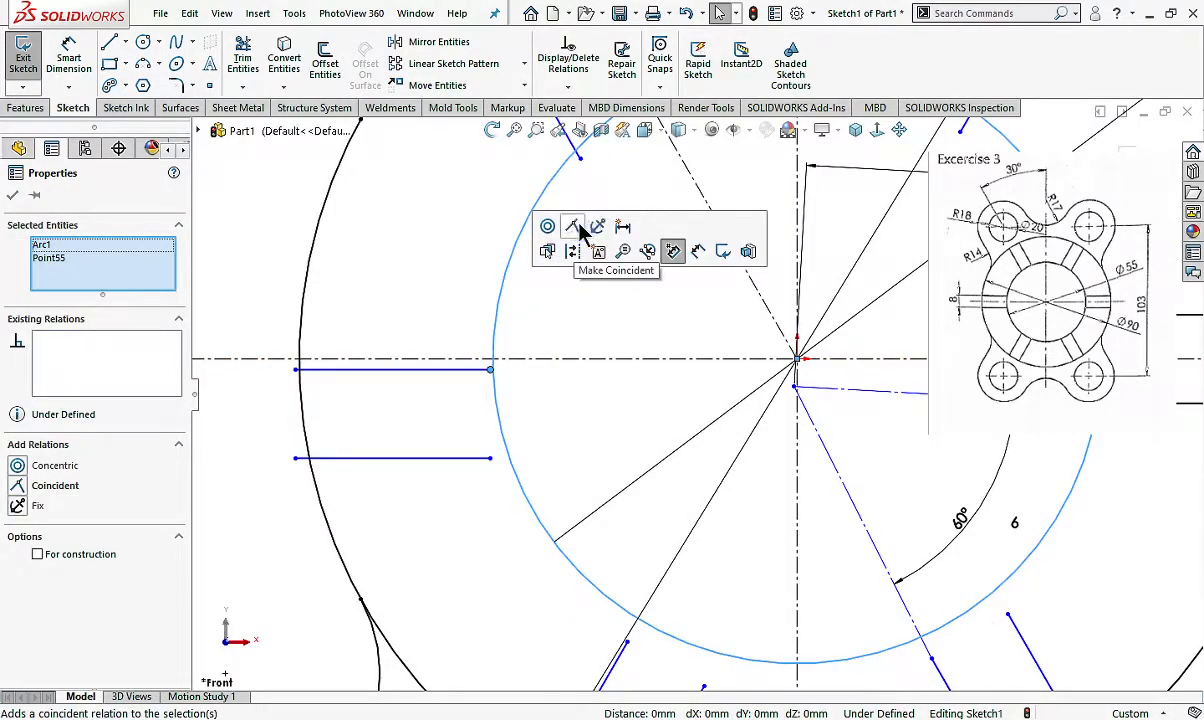
{"action": "left_click", "coordinate": [580, 230]}
{"action": "key", "text": "Escape"}
Examine the patterned slots and the whole flange profile against the Exercise 3 reference drawing
{"action": "scroll", "coordinate": [559, 415], "scroll_direction": "up", "scroll_amount": 4}
{"action": "scroll", "coordinate": [860, 400], "scroll_direction": "down", "scroll_amount": 5}
{"action": "scroll", "coordinate": [559, 371], "scroll_direction": "up", "scroll_amount": 4}
{"action": "scroll", "coordinate": [597, 371], "scroll_direction": "down", "scroll_amount": 4}
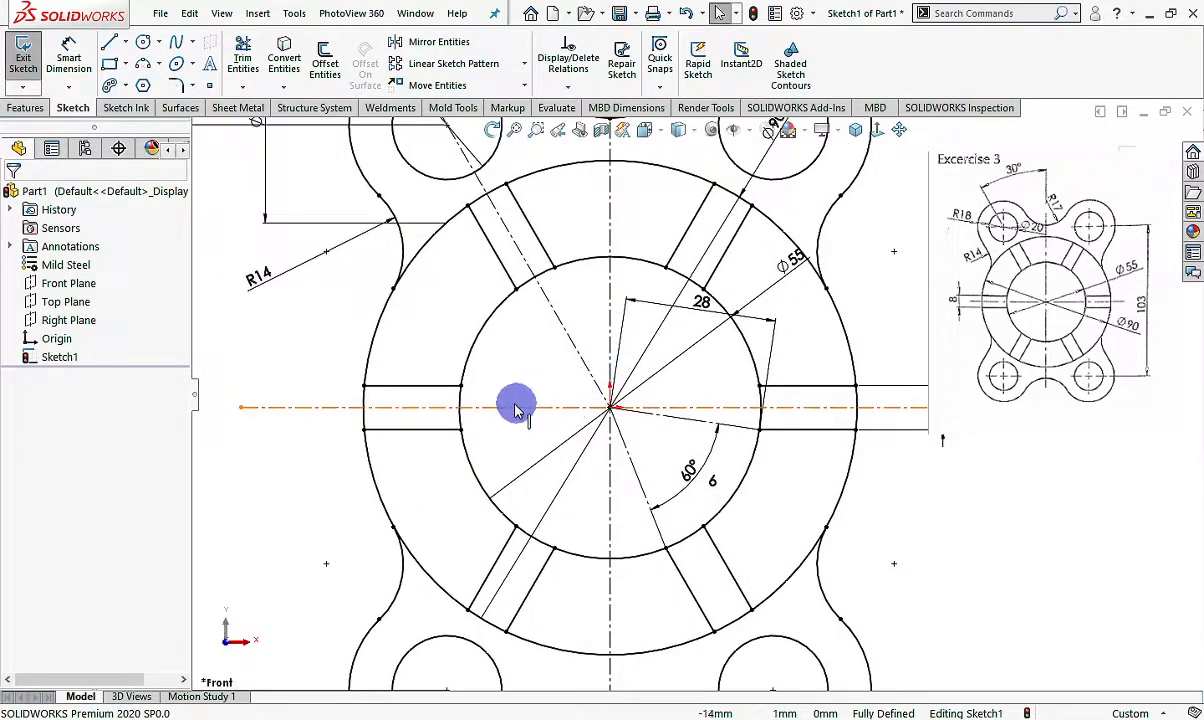
{"action": "scroll", "coordinate": [510, 405], "scroll_direction": "up", "scroll_amount": 3}
{"action": "scroll", "coordinate": [707, 398], "scroll_direction": "down", "scroll_amount": 3}
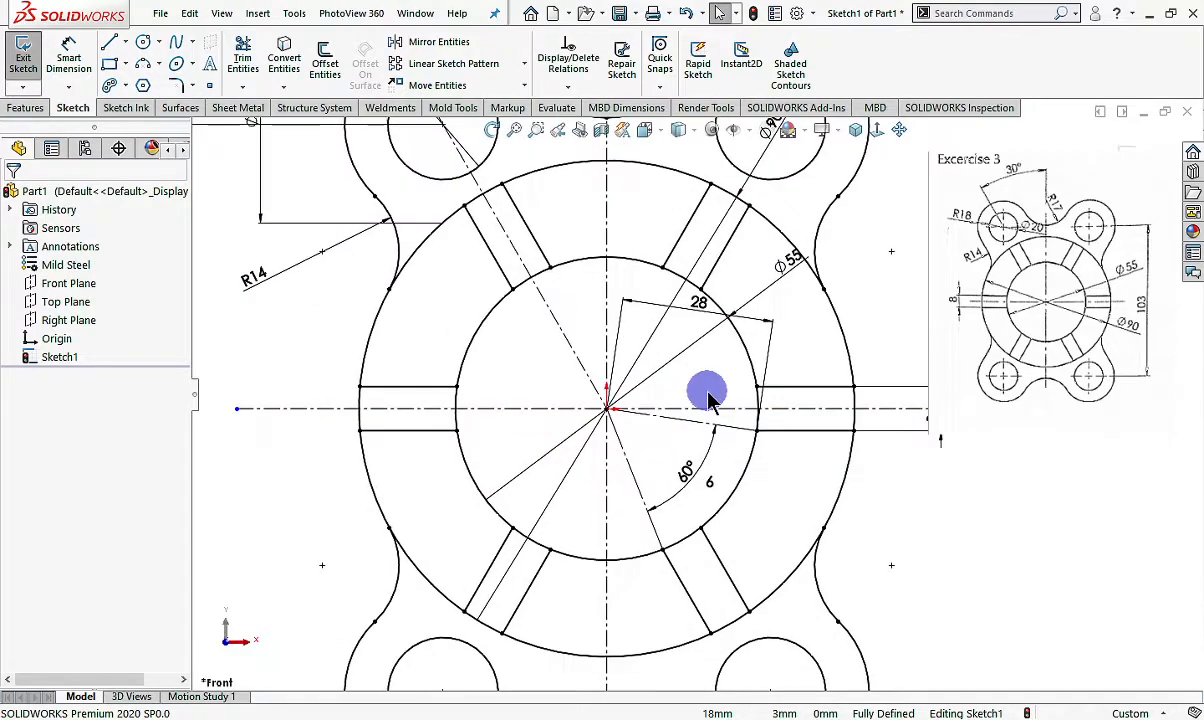
{"action": "scroll", "coordinate": [707, 398], "scroll_direction": "up", "scroll_amount": 3}
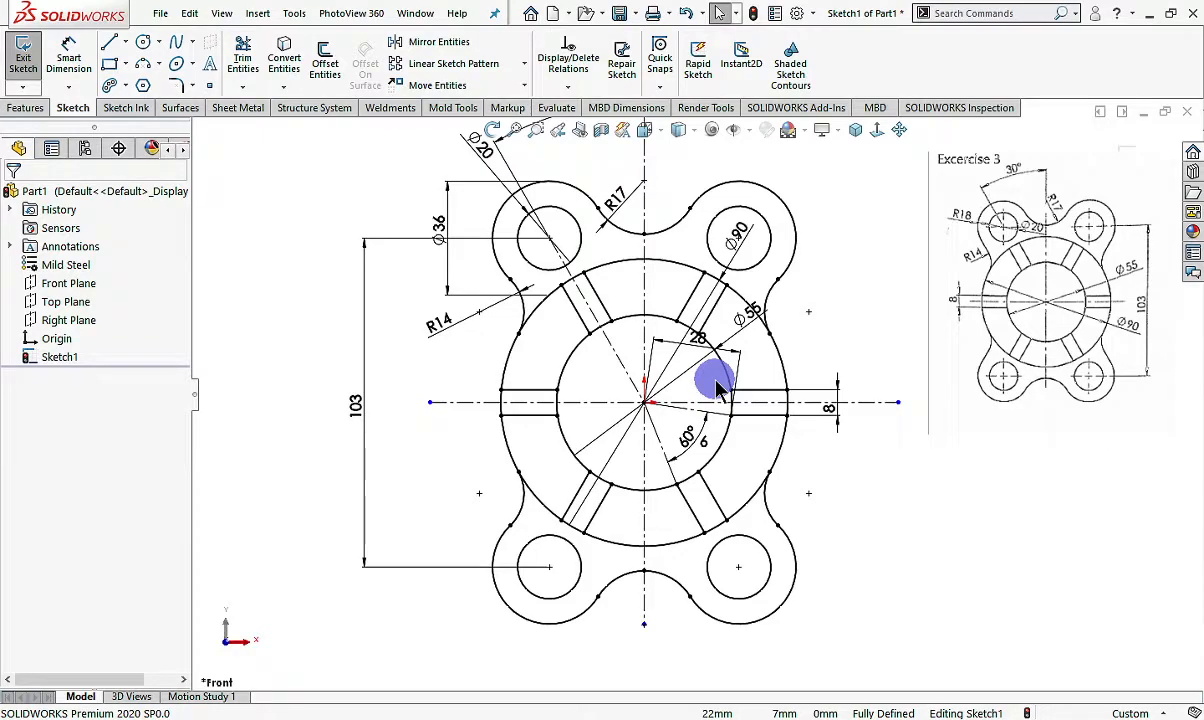
{"action": "scroll", "coordinate": [770, 305], "scroll_direction": "down", "scroll_amount": 2}
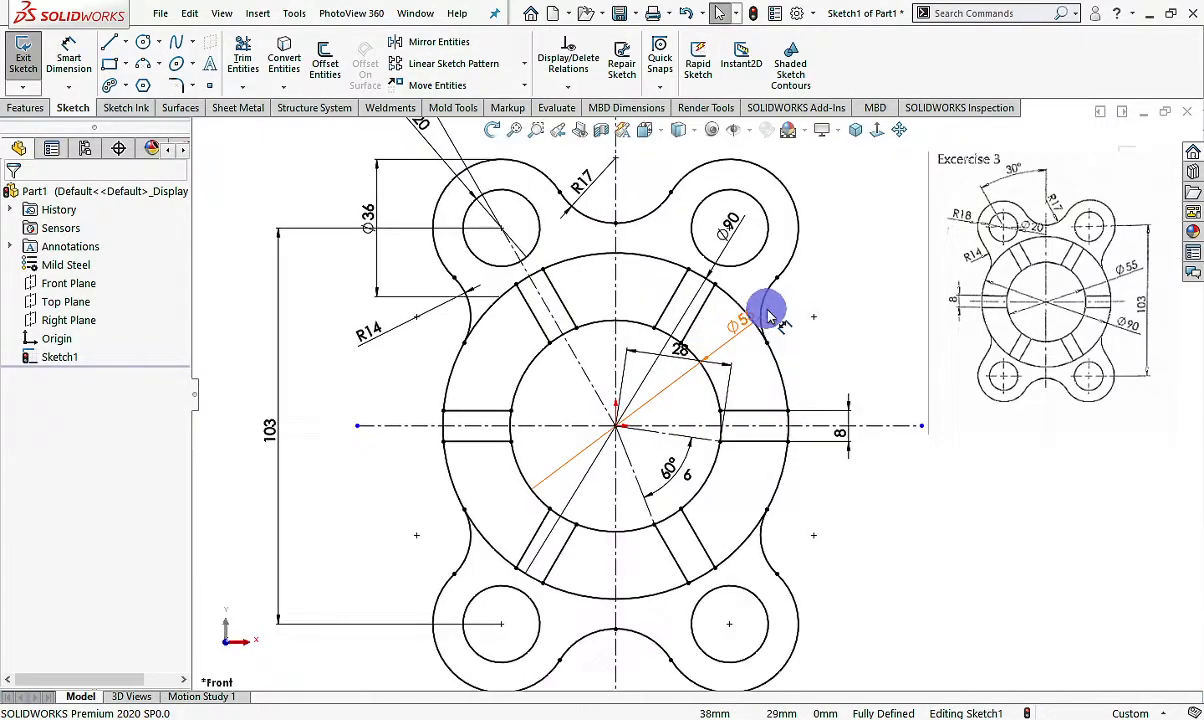
{"action": "left_click", "coordinate": [674, 347]}
{"action": "key", "text": "Delete"}
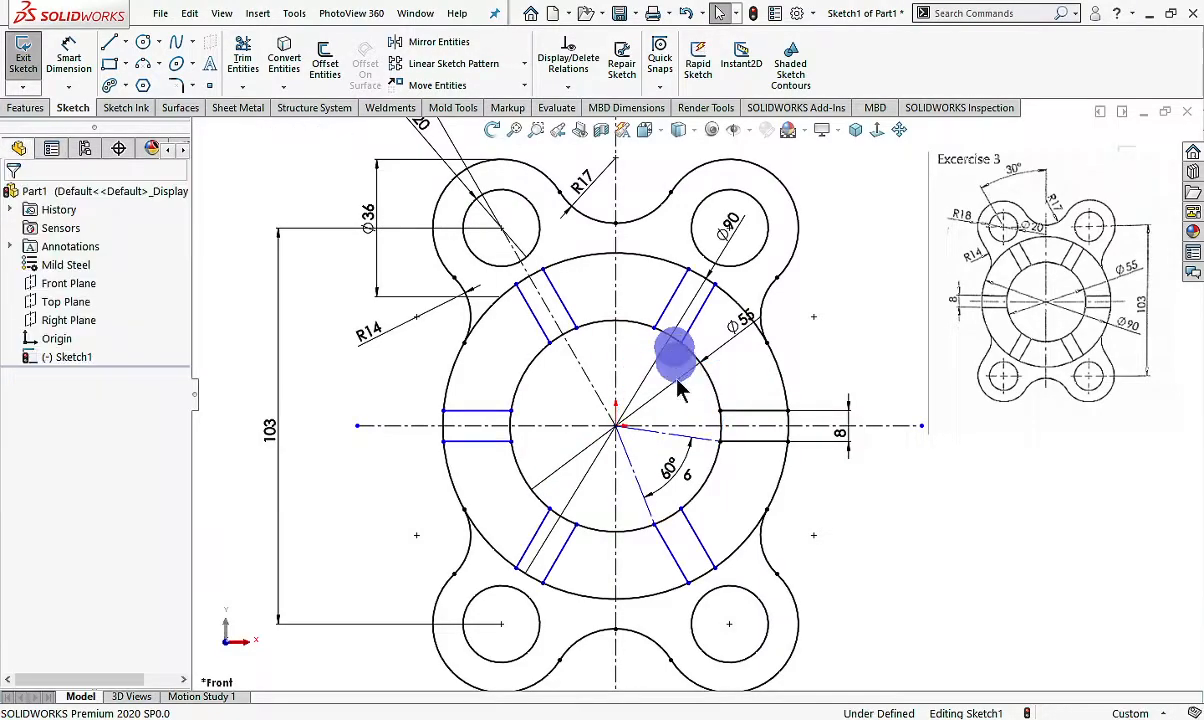
{"action": "left_click", "coordinate": [678, 472]}
{"action": "left_click", "coordinate": [745, 497]}
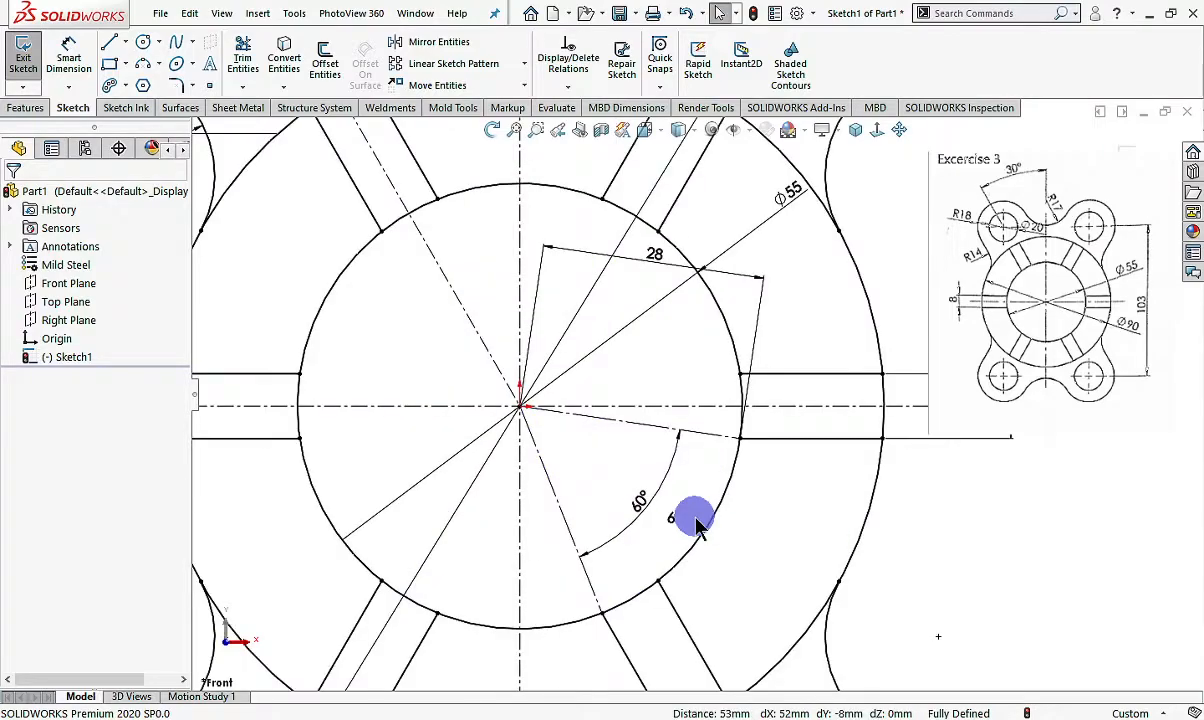
Delete the slot pattern's 28 mm and 60° dimensions together with its two construction lines from the origin
{"action": "left_click", "coordinate": [656, 256]}
{"action": "key", "text": "Delete"}
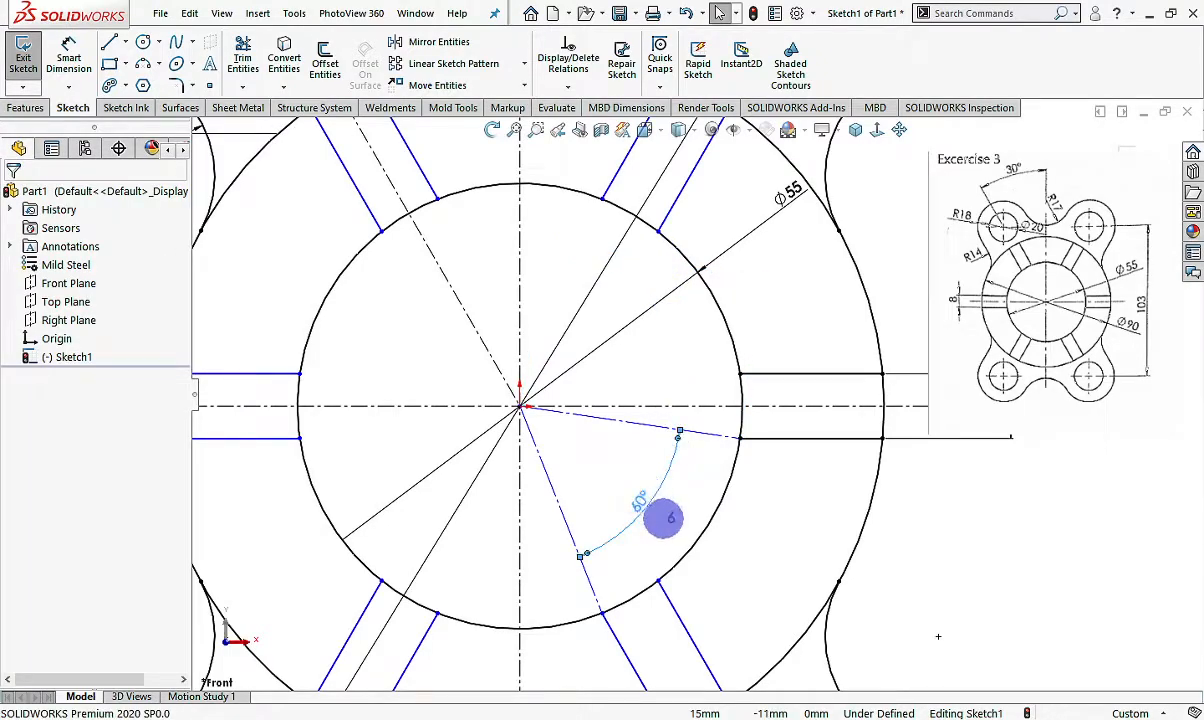
{"action": "left_click", "coordinate": [663, 518]}
{"action": "key", "text": "Delete"}
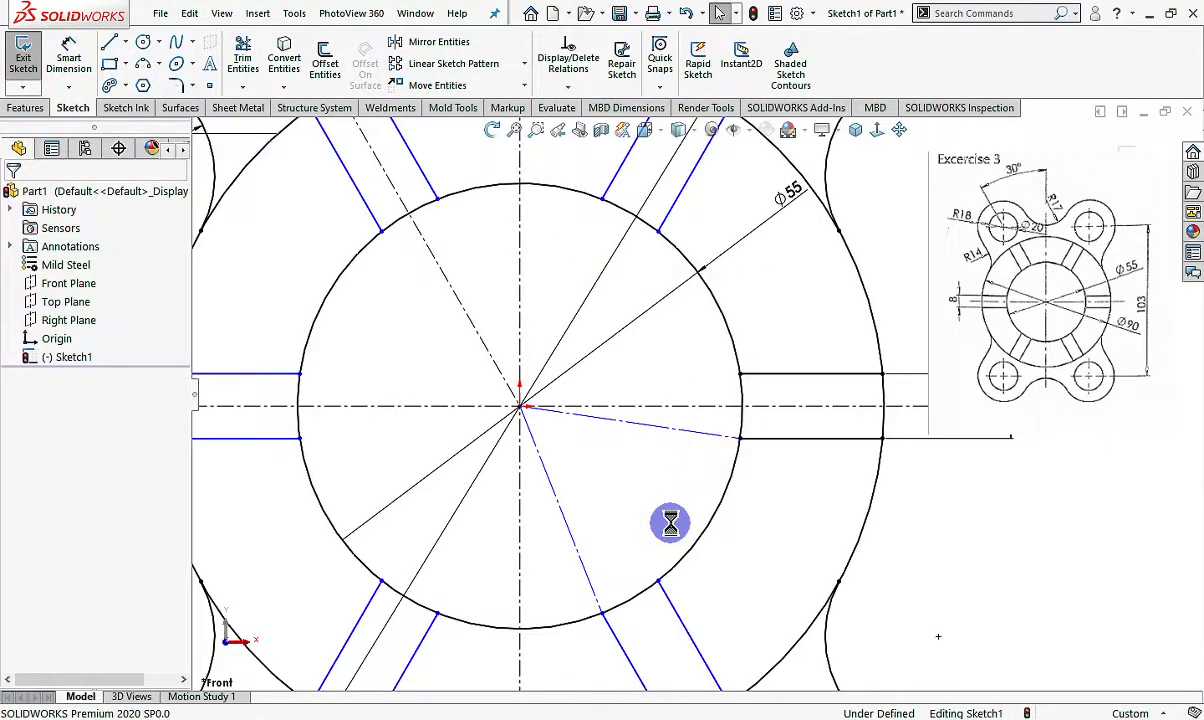
{"action": "left_click", "coordinate": [655, 452]}
{"action": "key", "text": "Delete"}
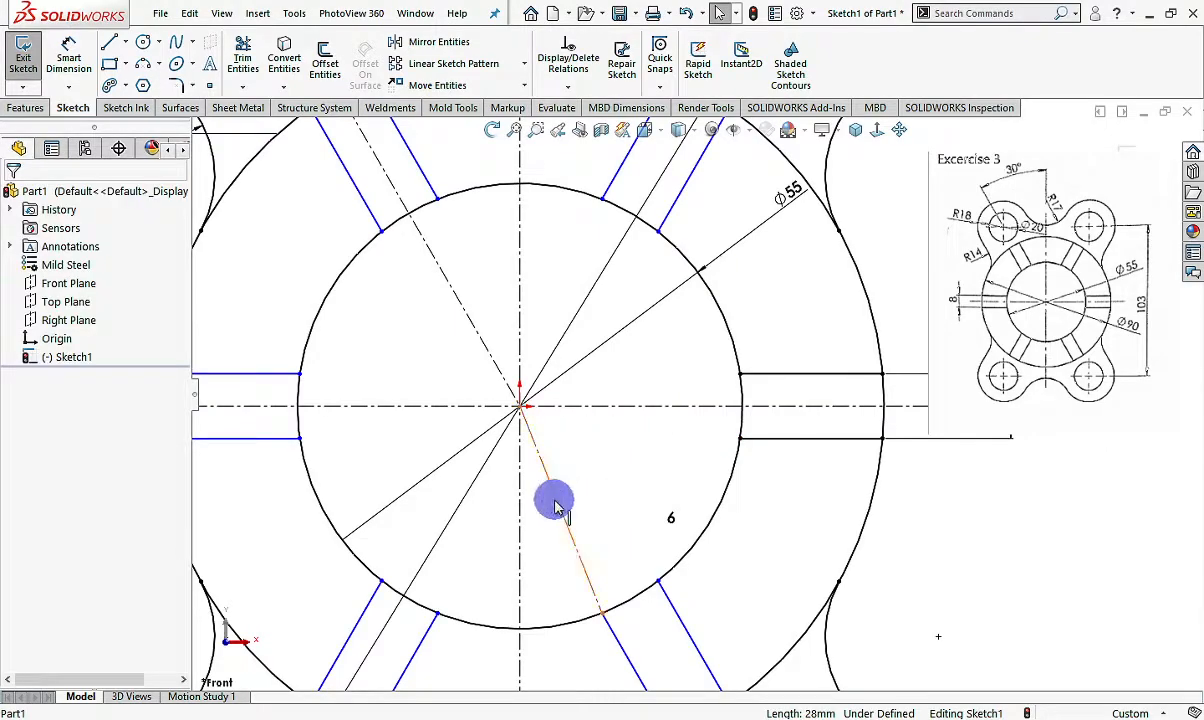
{"action": "left_click", "coordinate": [558, 508]}
{"action": "key", "text": "Delete"}
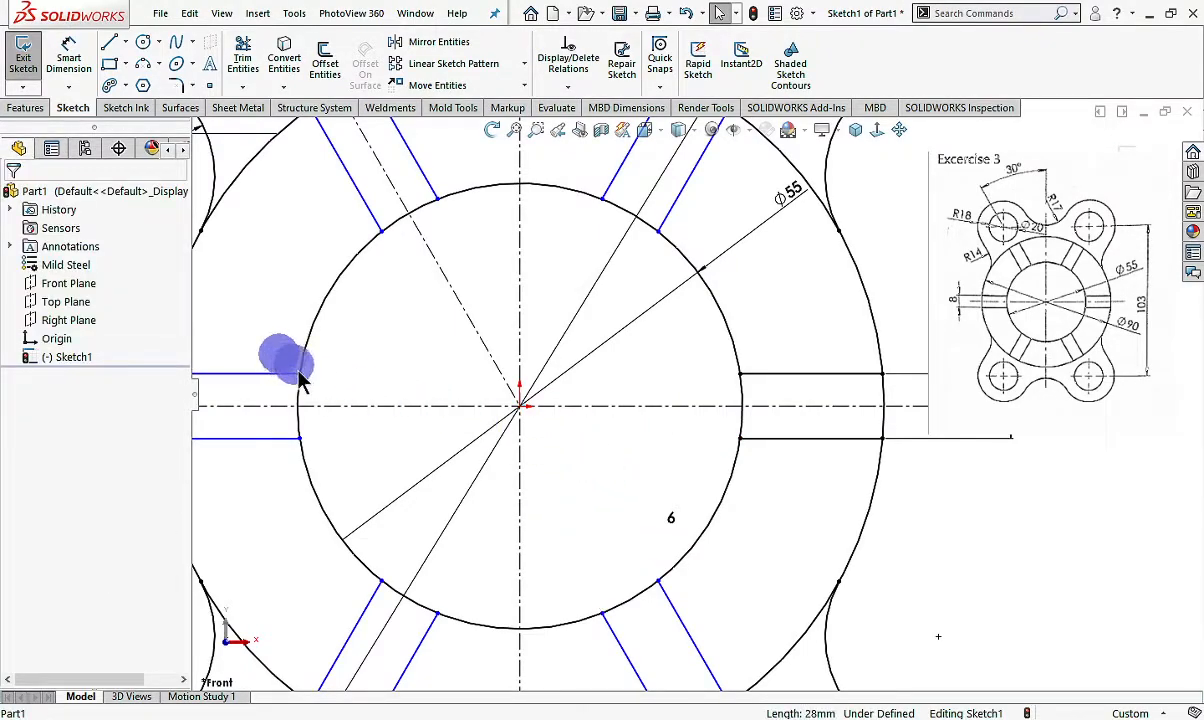
Add a horizontal relation between the inner endpoints of the left and right slots' upper lines
{"action": "left_click", "coordinate": [739, 374], "text": "ctrl"}
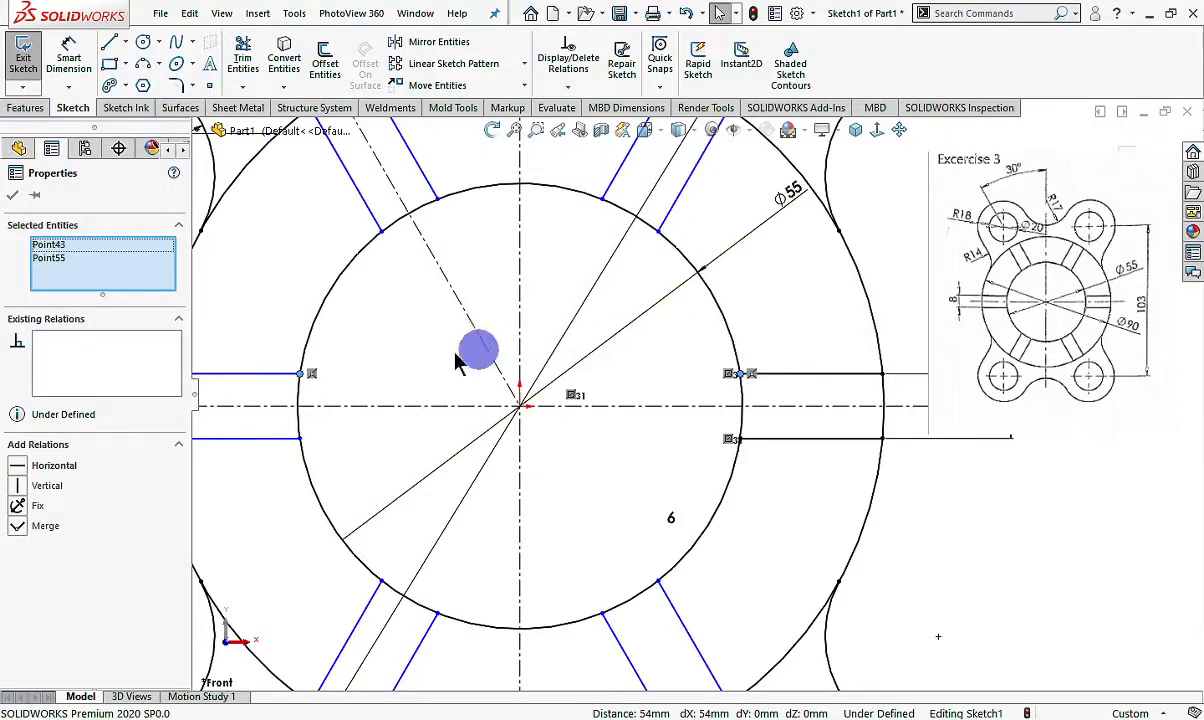
{"action": "left_click", "coordinate": [17, 466]}
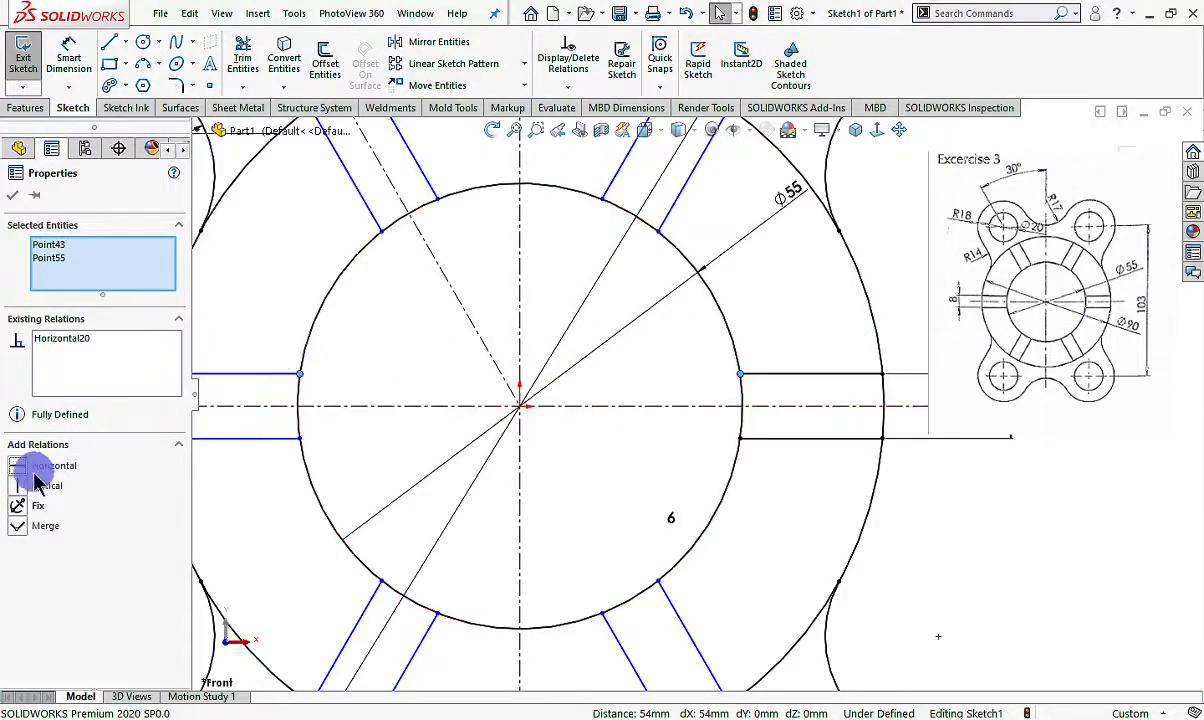
{"action": "left_click", "coordinate": [13, 196]}
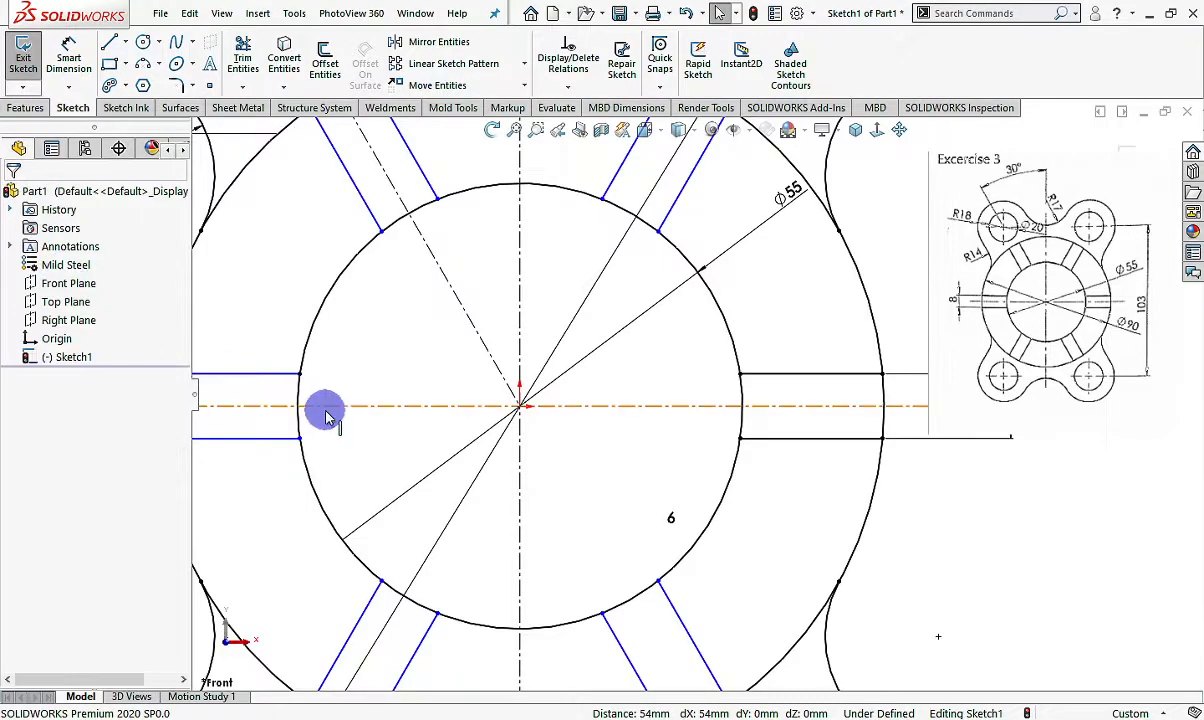
Make the inner endpoint of the left slot's lower line coincident with the 55 mm circle
{"action": "left_click", "coordinate": [300, 374]}
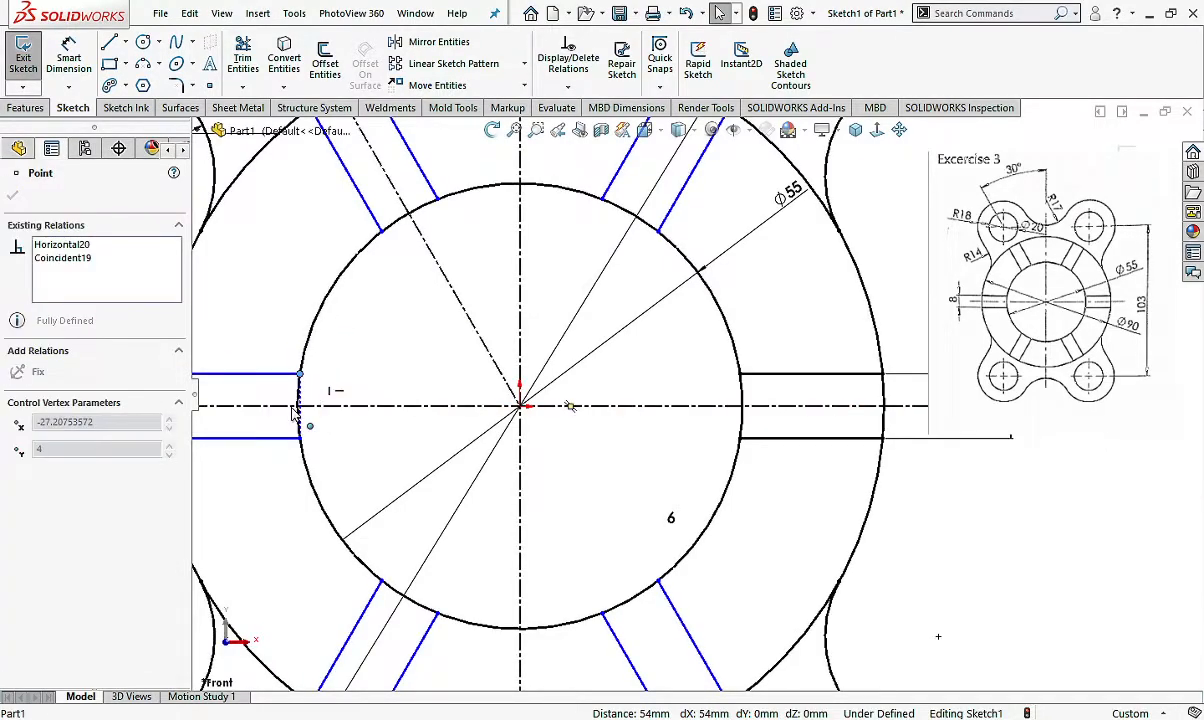
{"action": "left_click_drag", "start_coordinate": [300, 438], "coordinate": [317, 521]}
{"action": "left_click", "coordinate": [646, 490]}
{"action": "scroll", "coordinate": [646, 490], "scroll_direction": "up", "scroll_amount": 2}
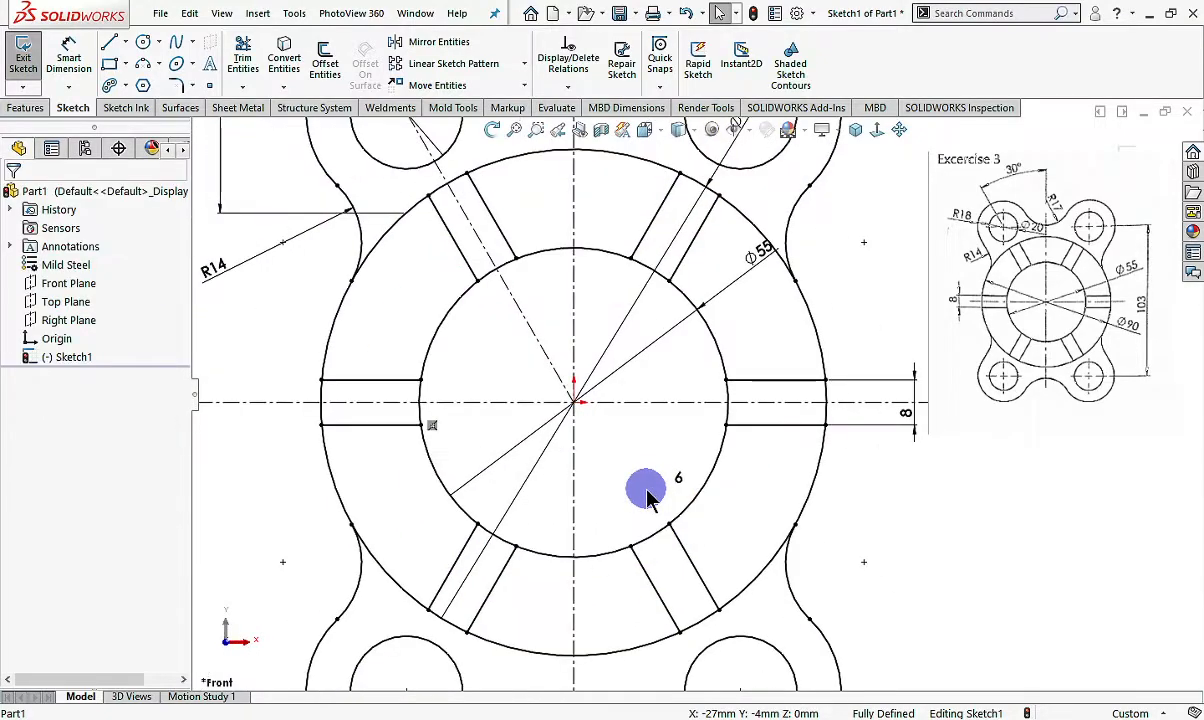
{"action": "scroll", "coordinate": [655, 476], "scroll_direction": "down", "scroll_amount": 2}
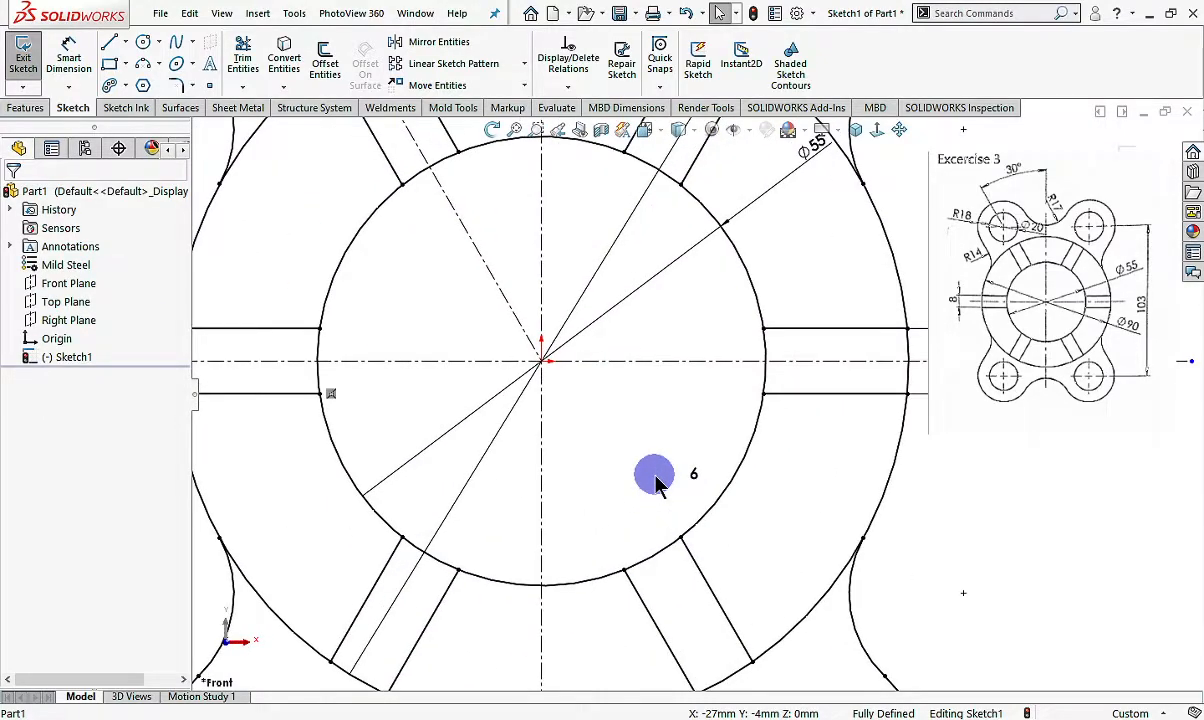
{"action": "scroll", "coordinate": [655, 476], "scroll_direction": "up", "scroll_amount": 2}
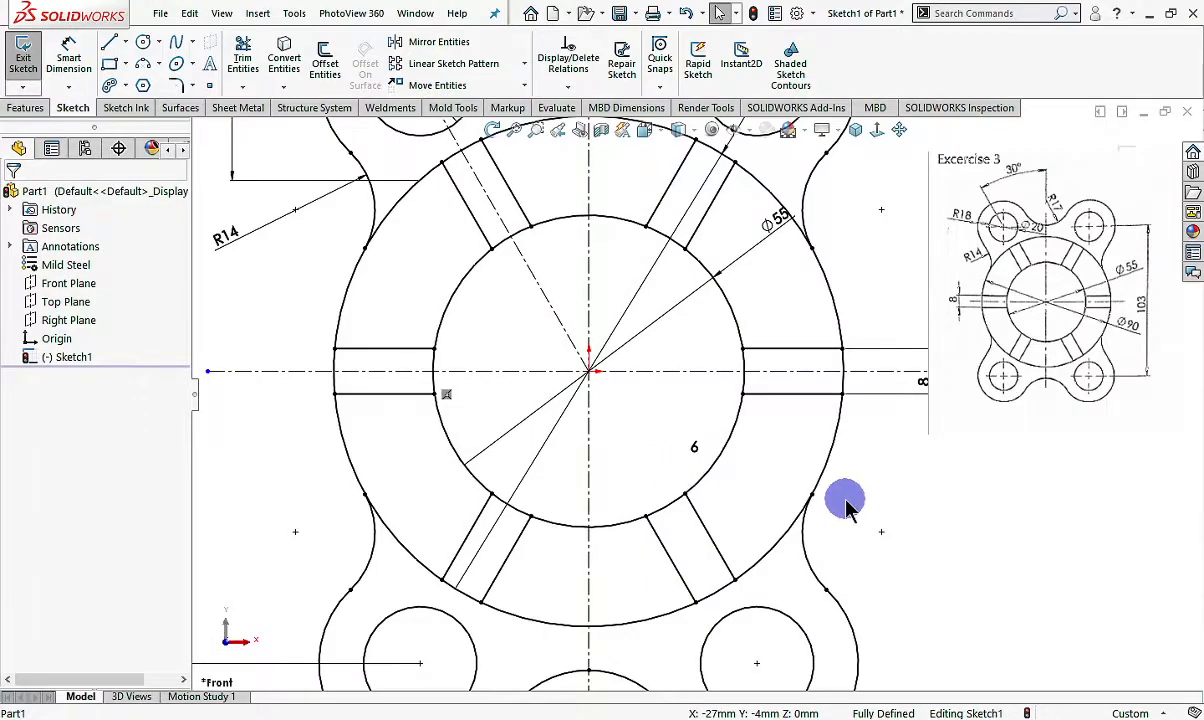
{"action": "scroll", "coordinate": [832, 497], "scroll_direction": "up", "scroll_amount": 4}
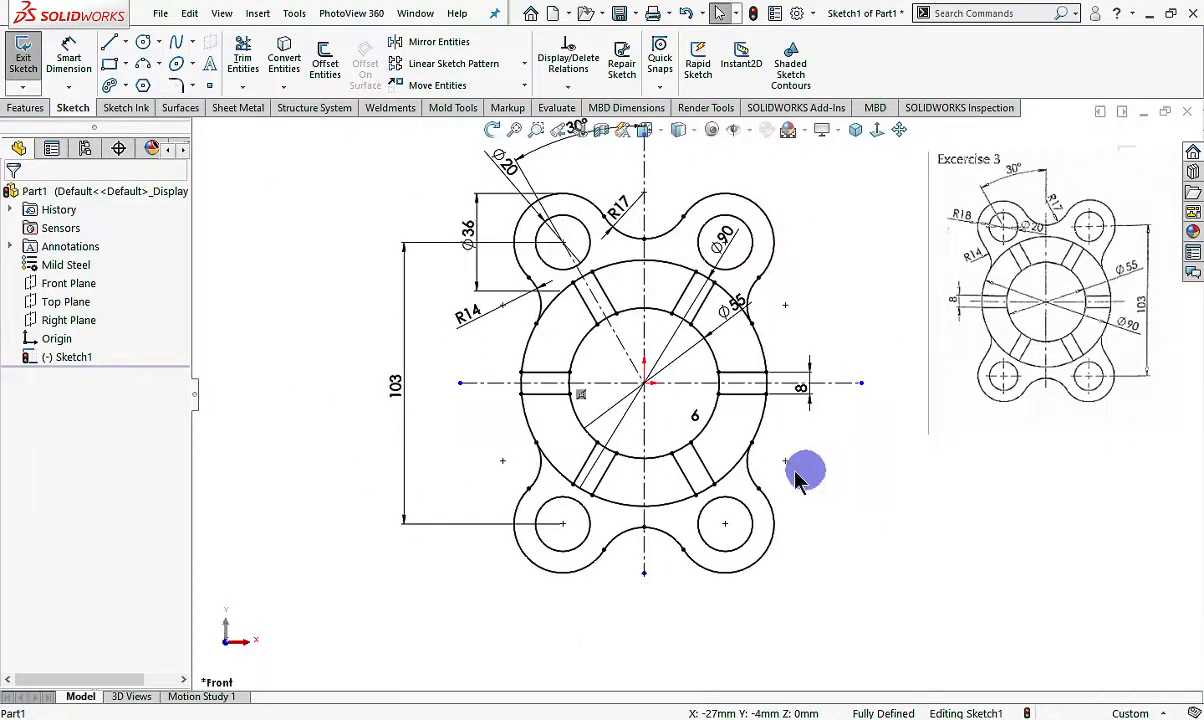
{"action": "left_click", "coordinate": [898, 131]}
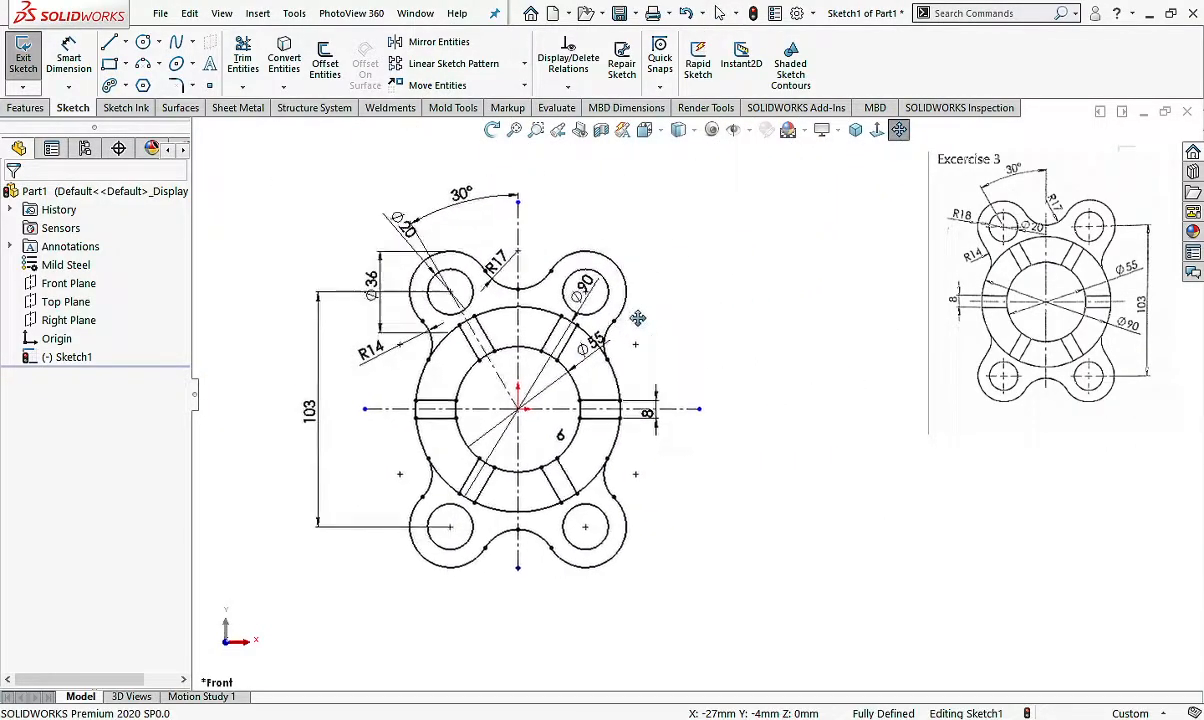